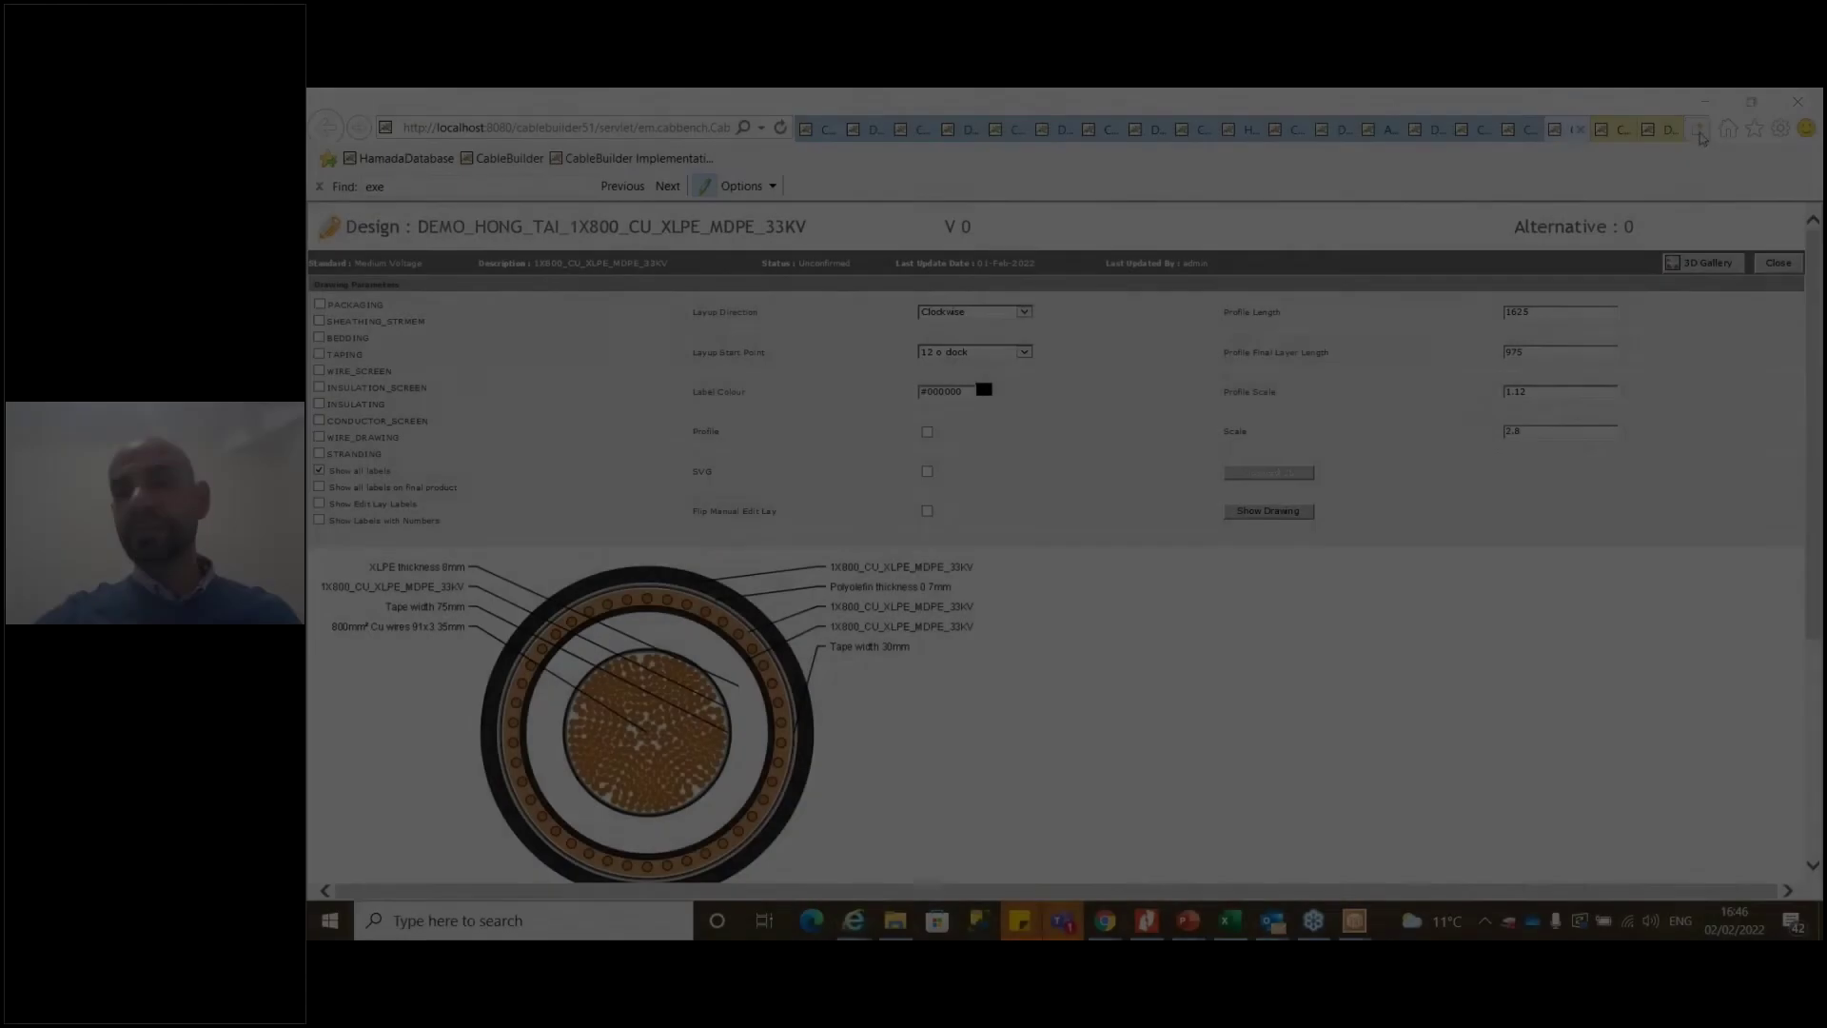
Open the CableBuilder sign-in page in a new browser tab and log in as admin, entering the account password
{"action": "key", "text": "ctrl+t"}
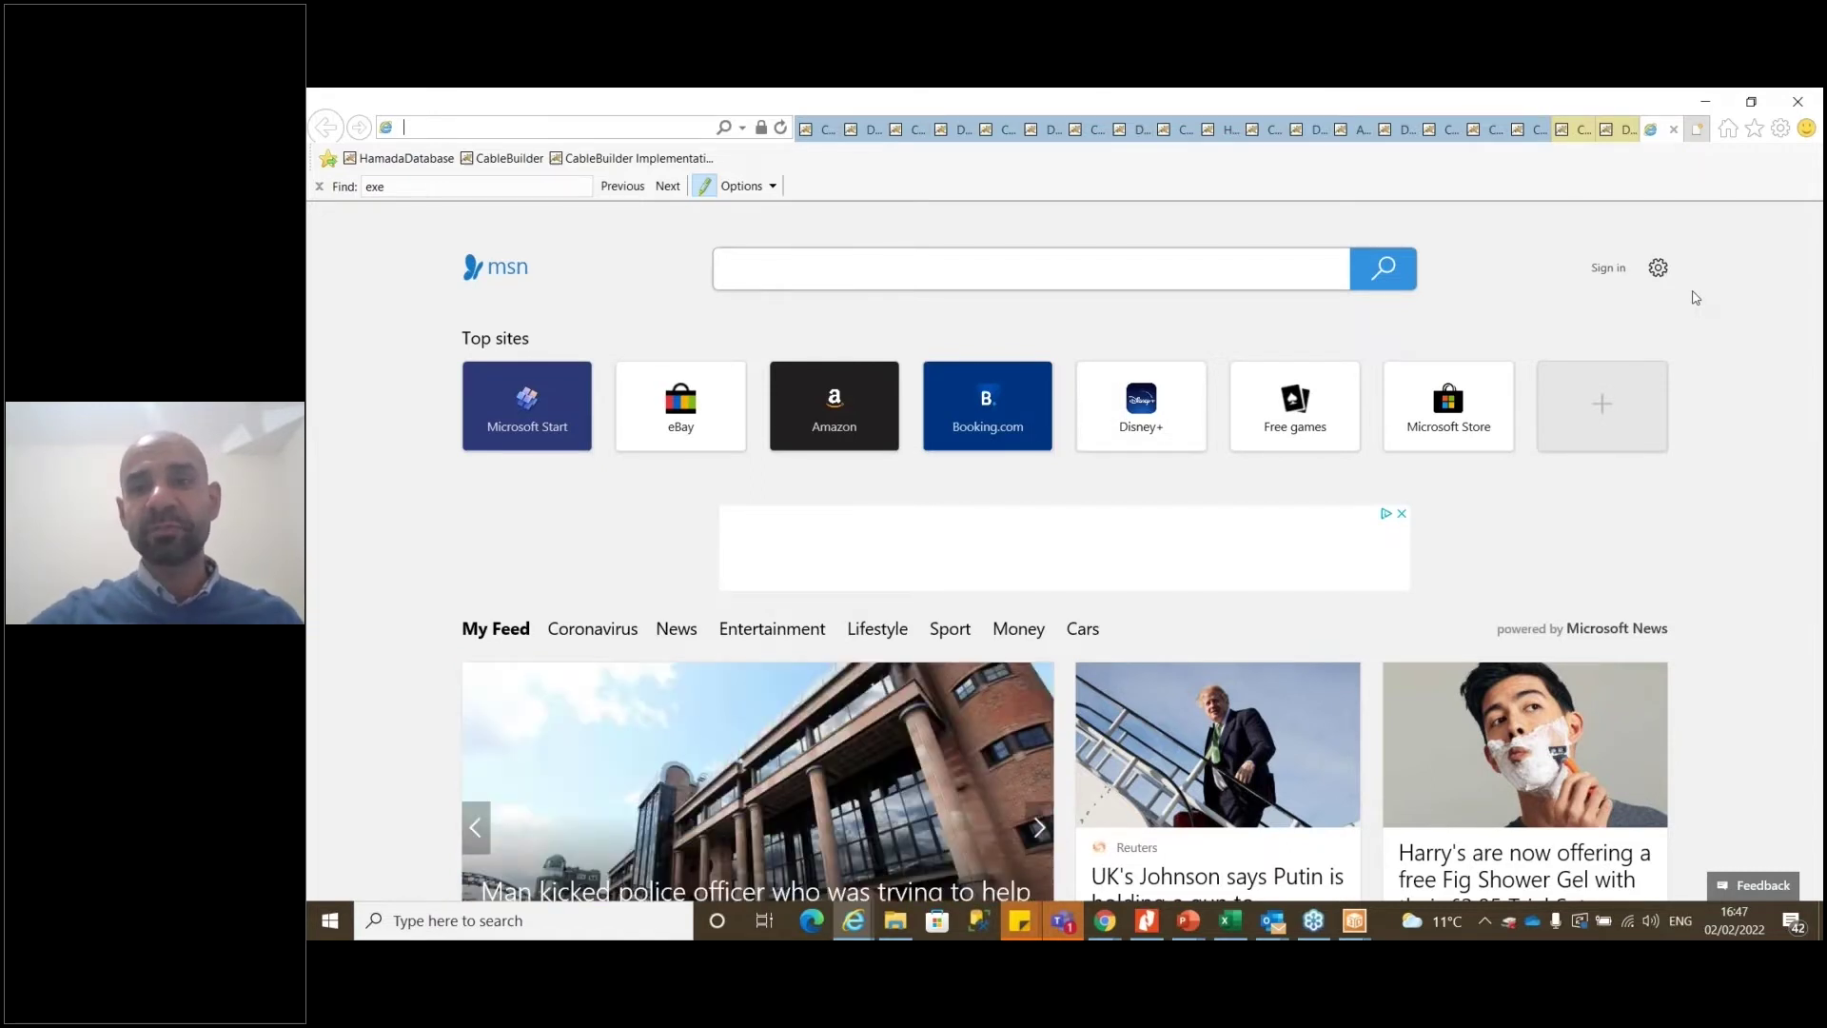
{"action": "left_click", "coordinate": [509, 158]}
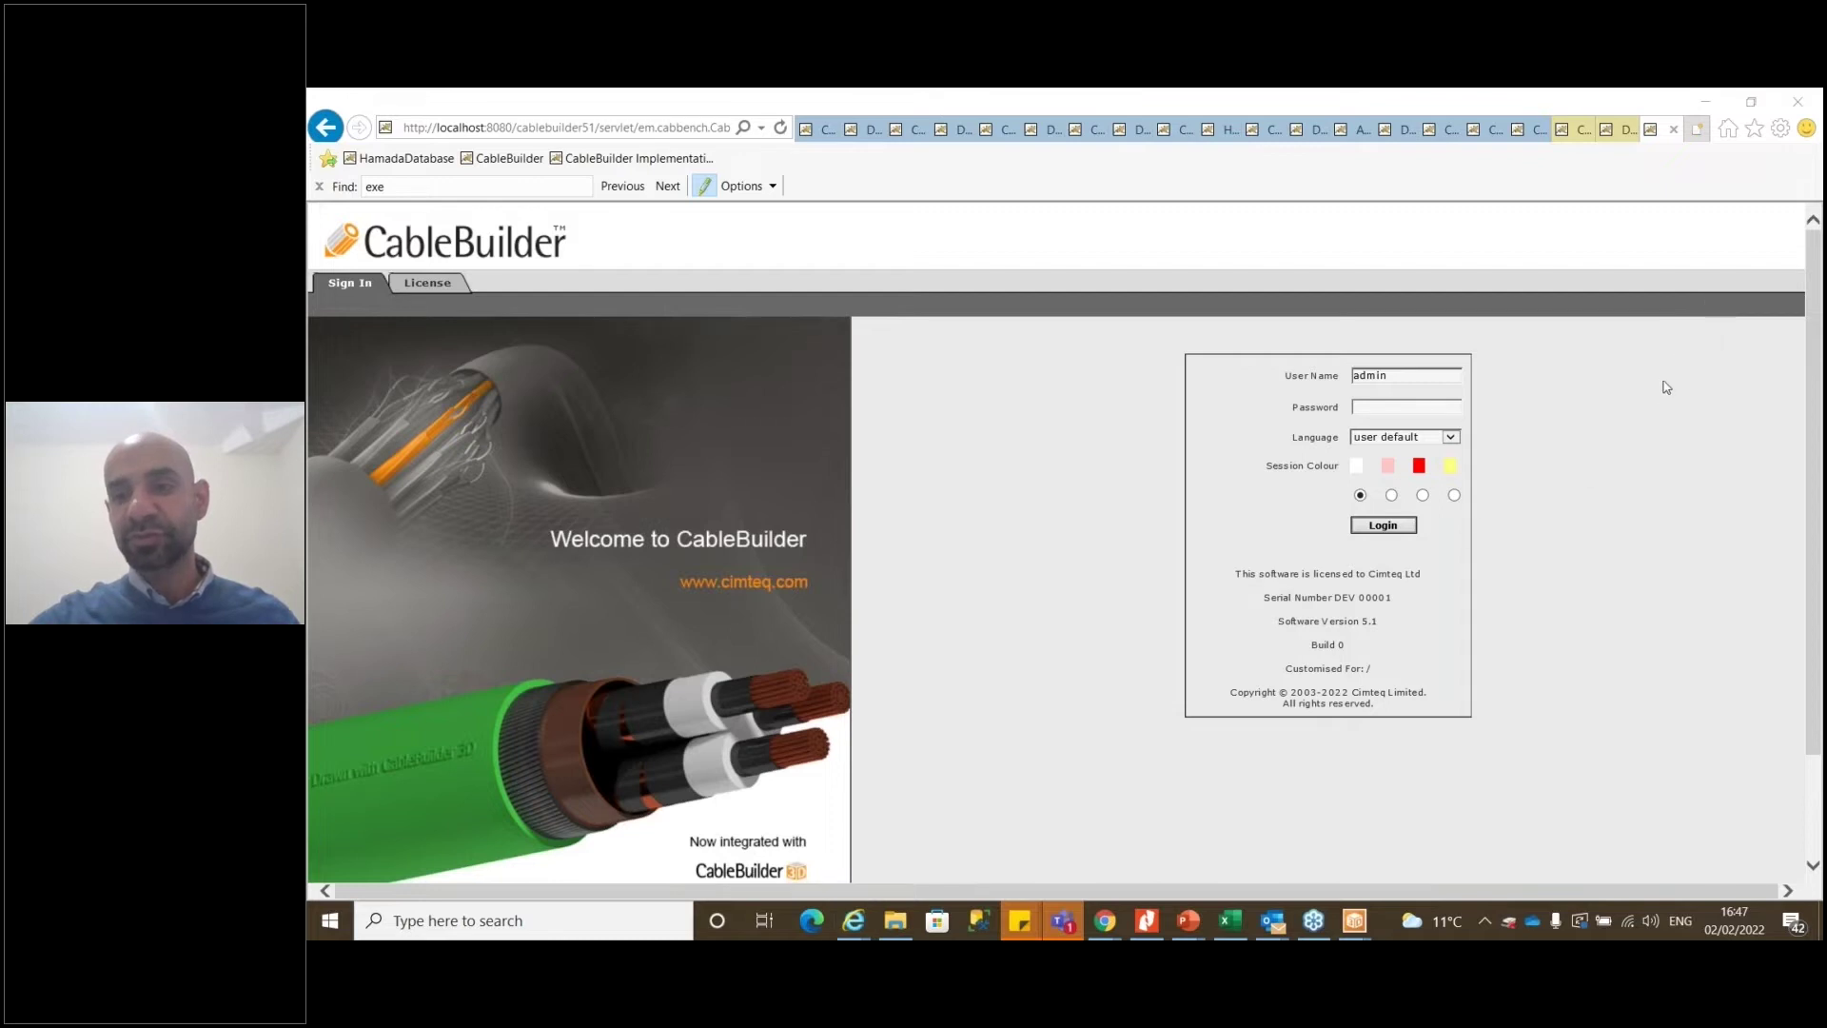
{"action": "left_click", "coordinate": [1381, 407]}
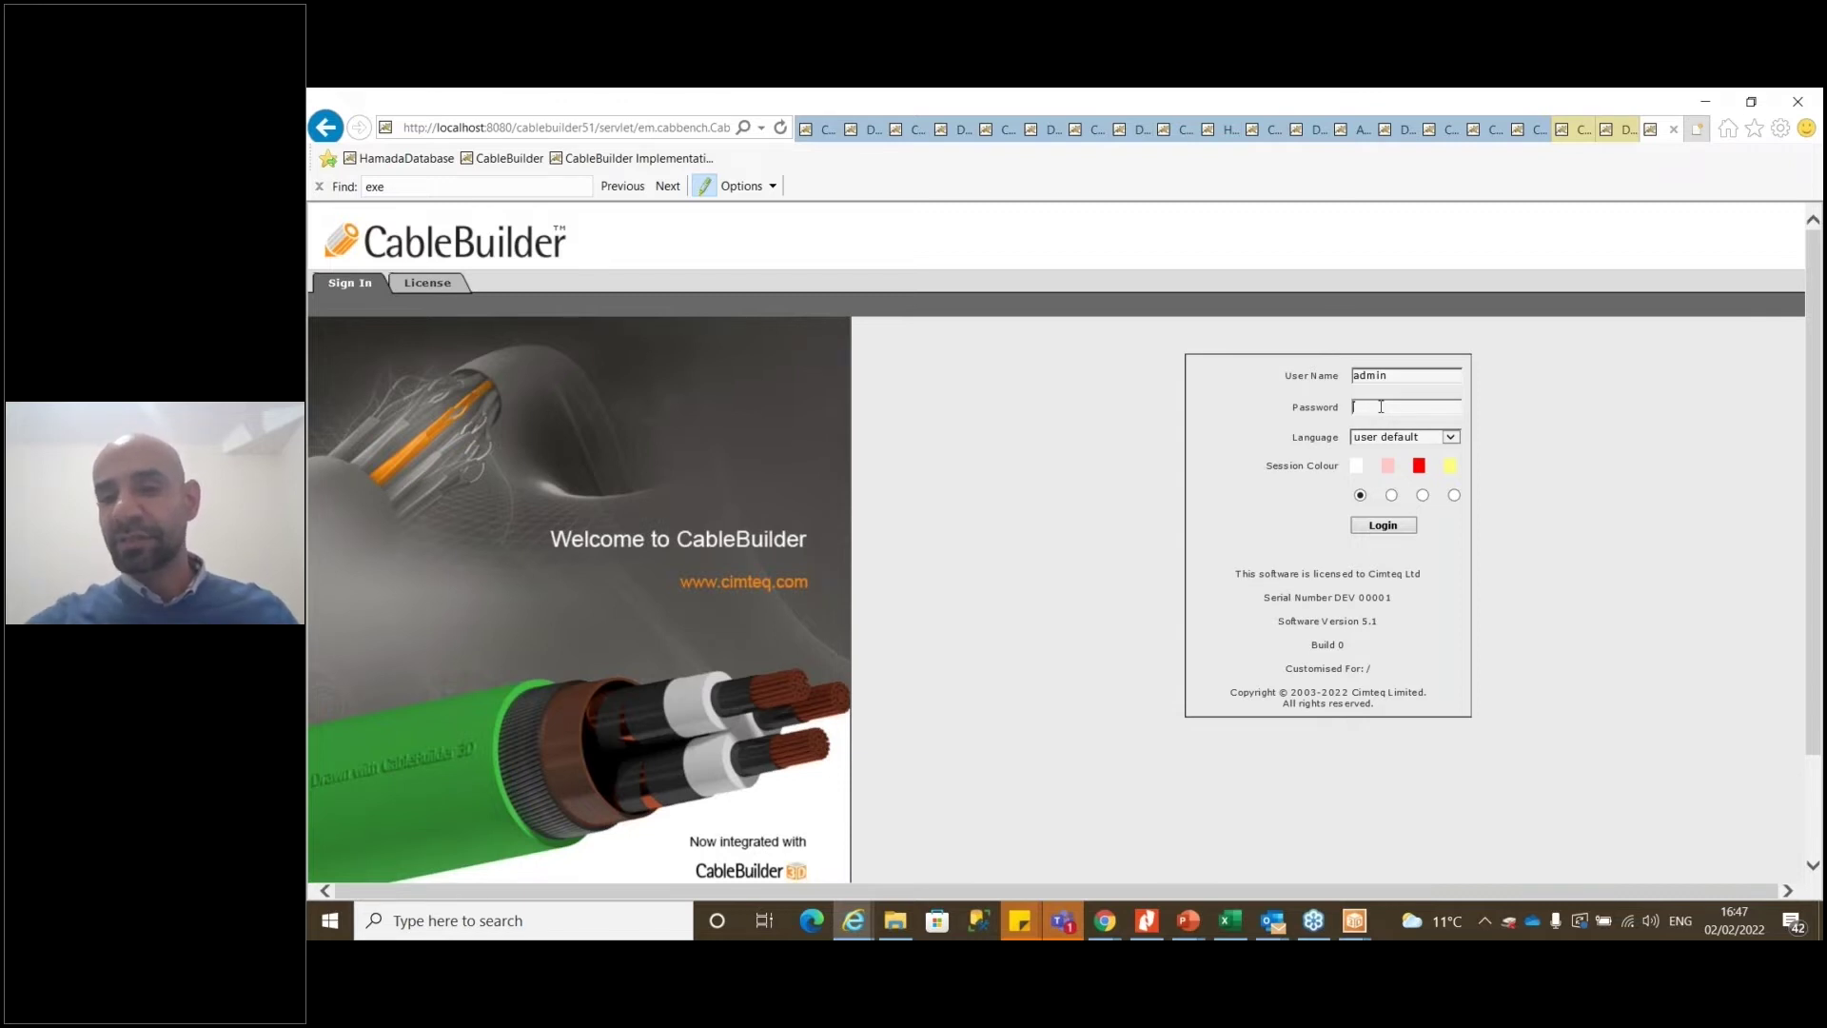
{"action": "left_click", "coordinate": [1450, 438]}
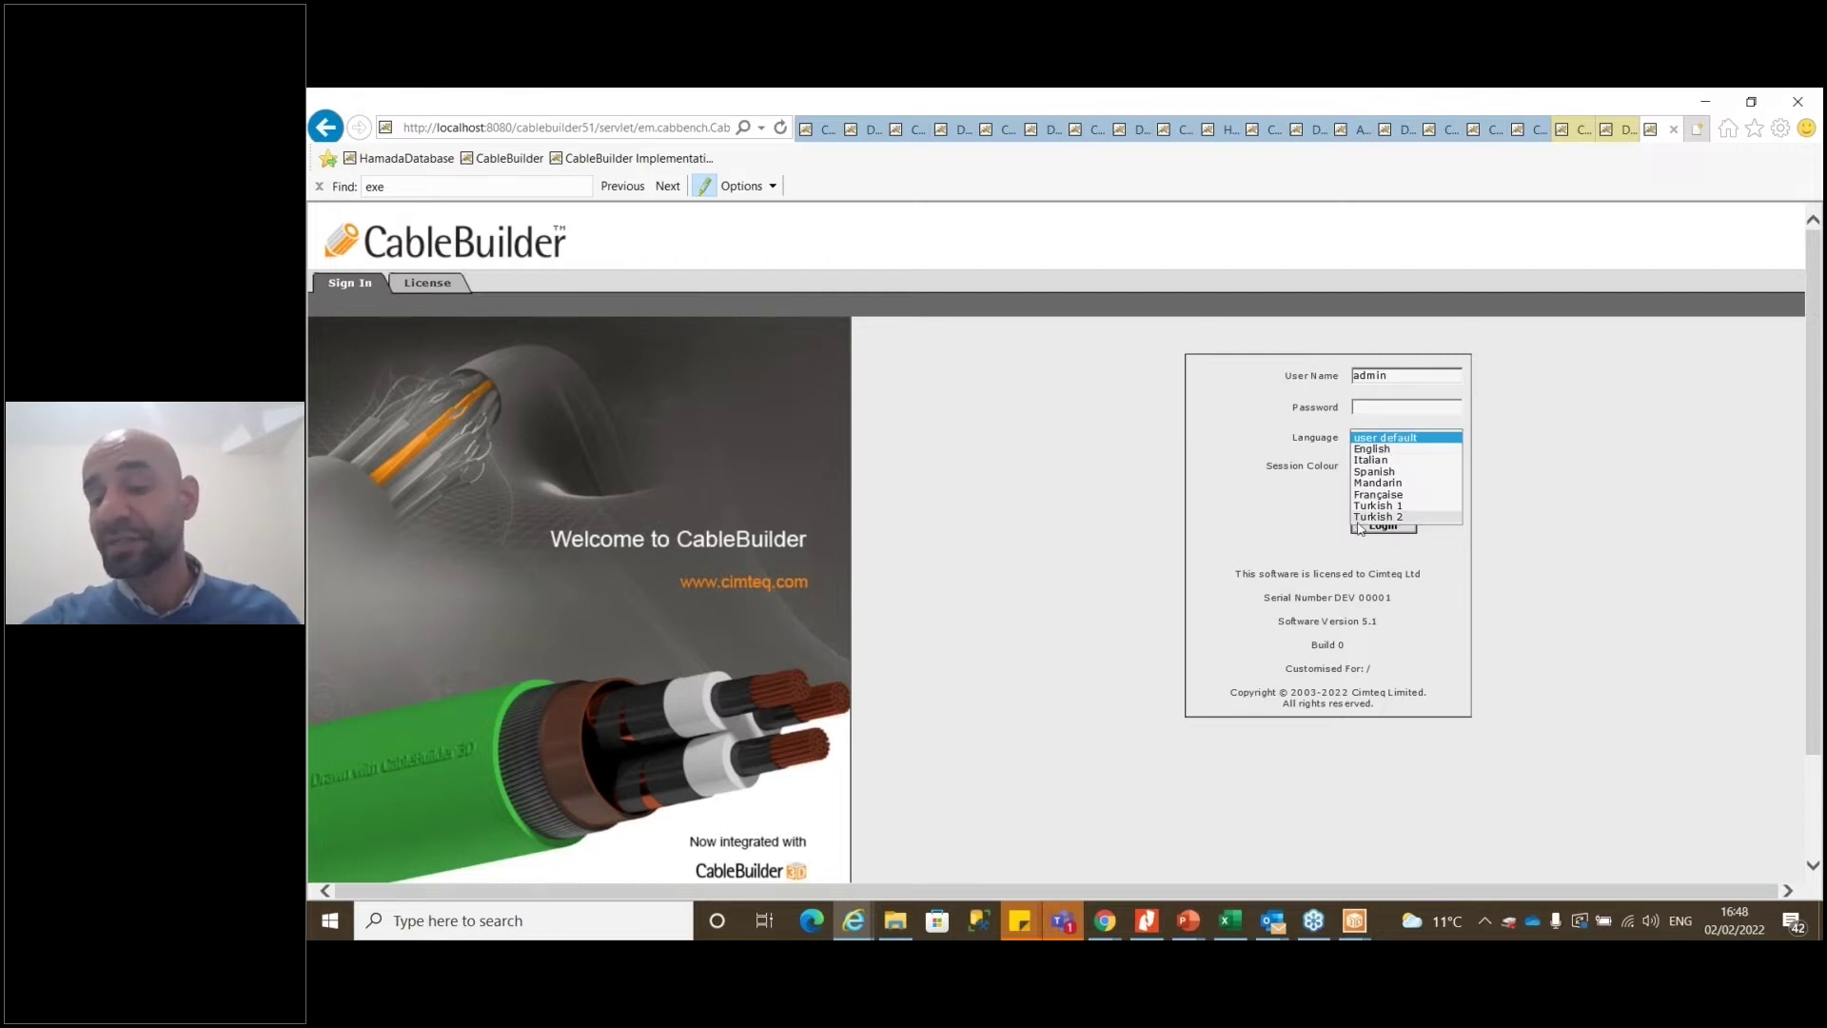
{"action": "left_click", "coordinate": [1378, 406]}
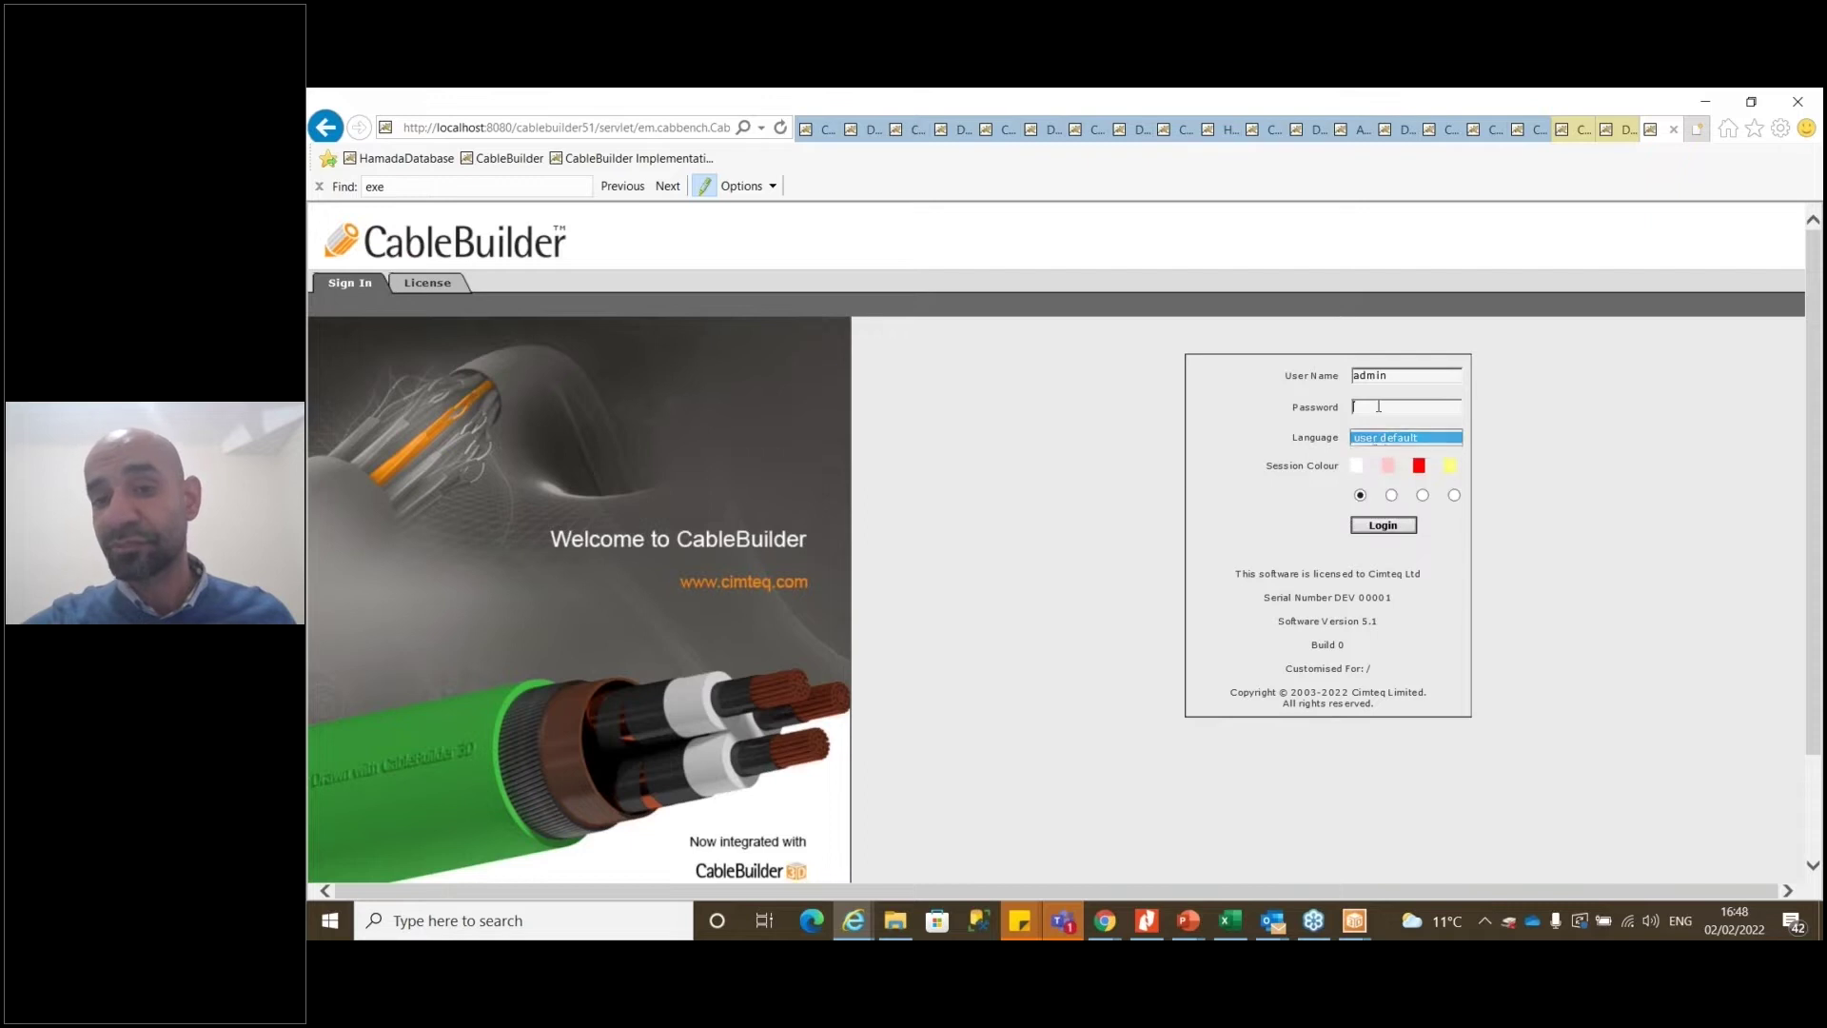
{"action": "type", "text": "***"}
{"action": "key", "text": "Return"}
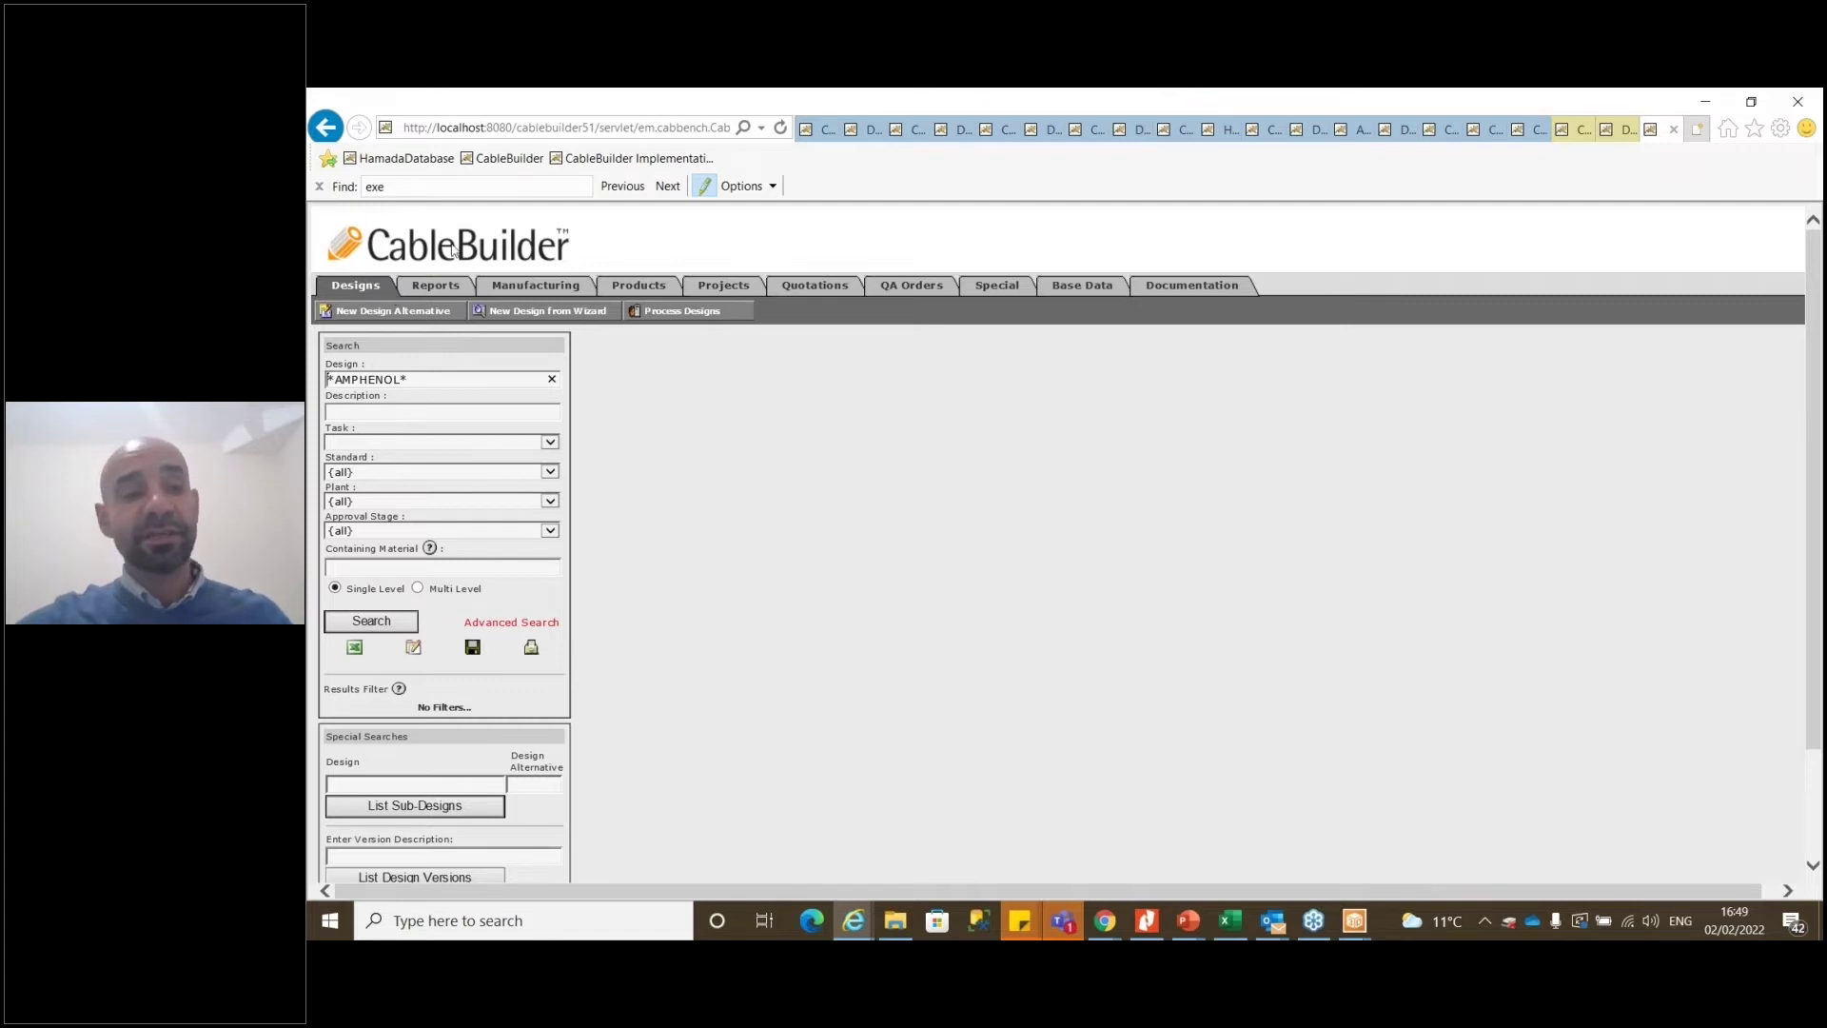
Look through the Reports, Manufacturing, Products, Projects, Designs, Quotations, QA Orders, Special and Base Data modules
{"action": "left_click", "coordinate": [437, 285]}
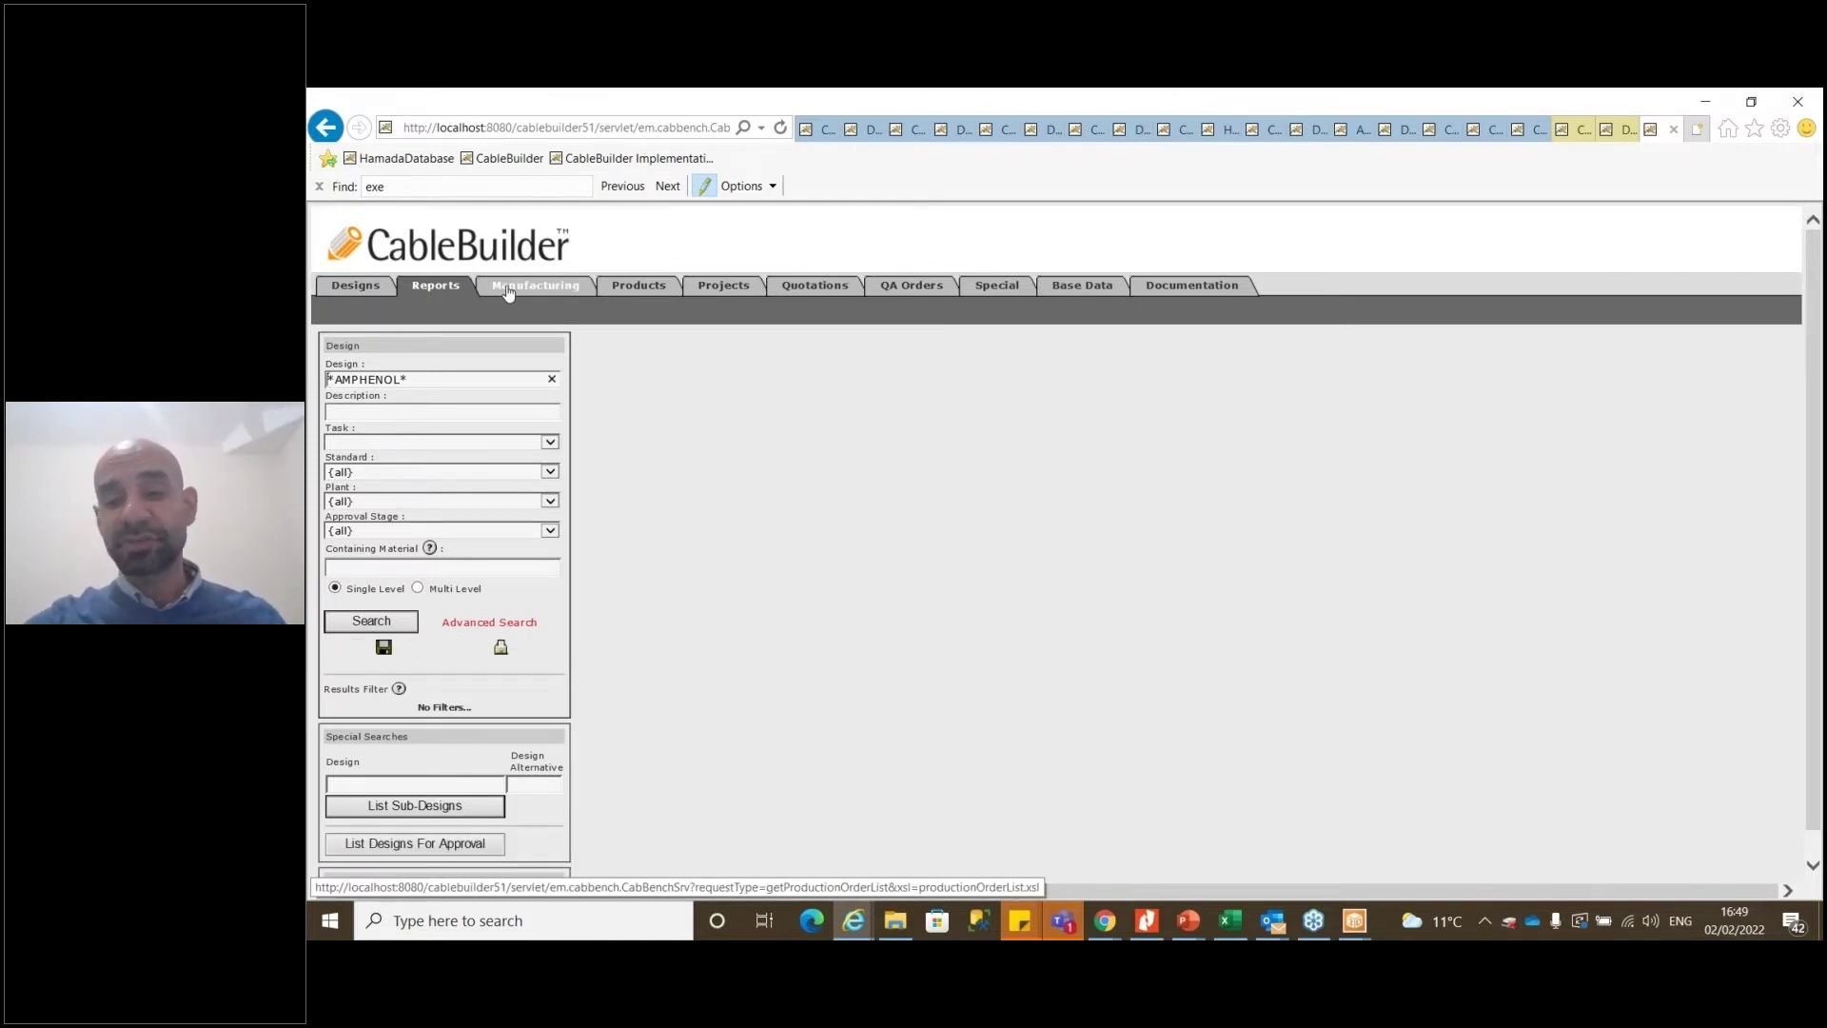
{"action": "left_click", "coordinate": [509, 288]}
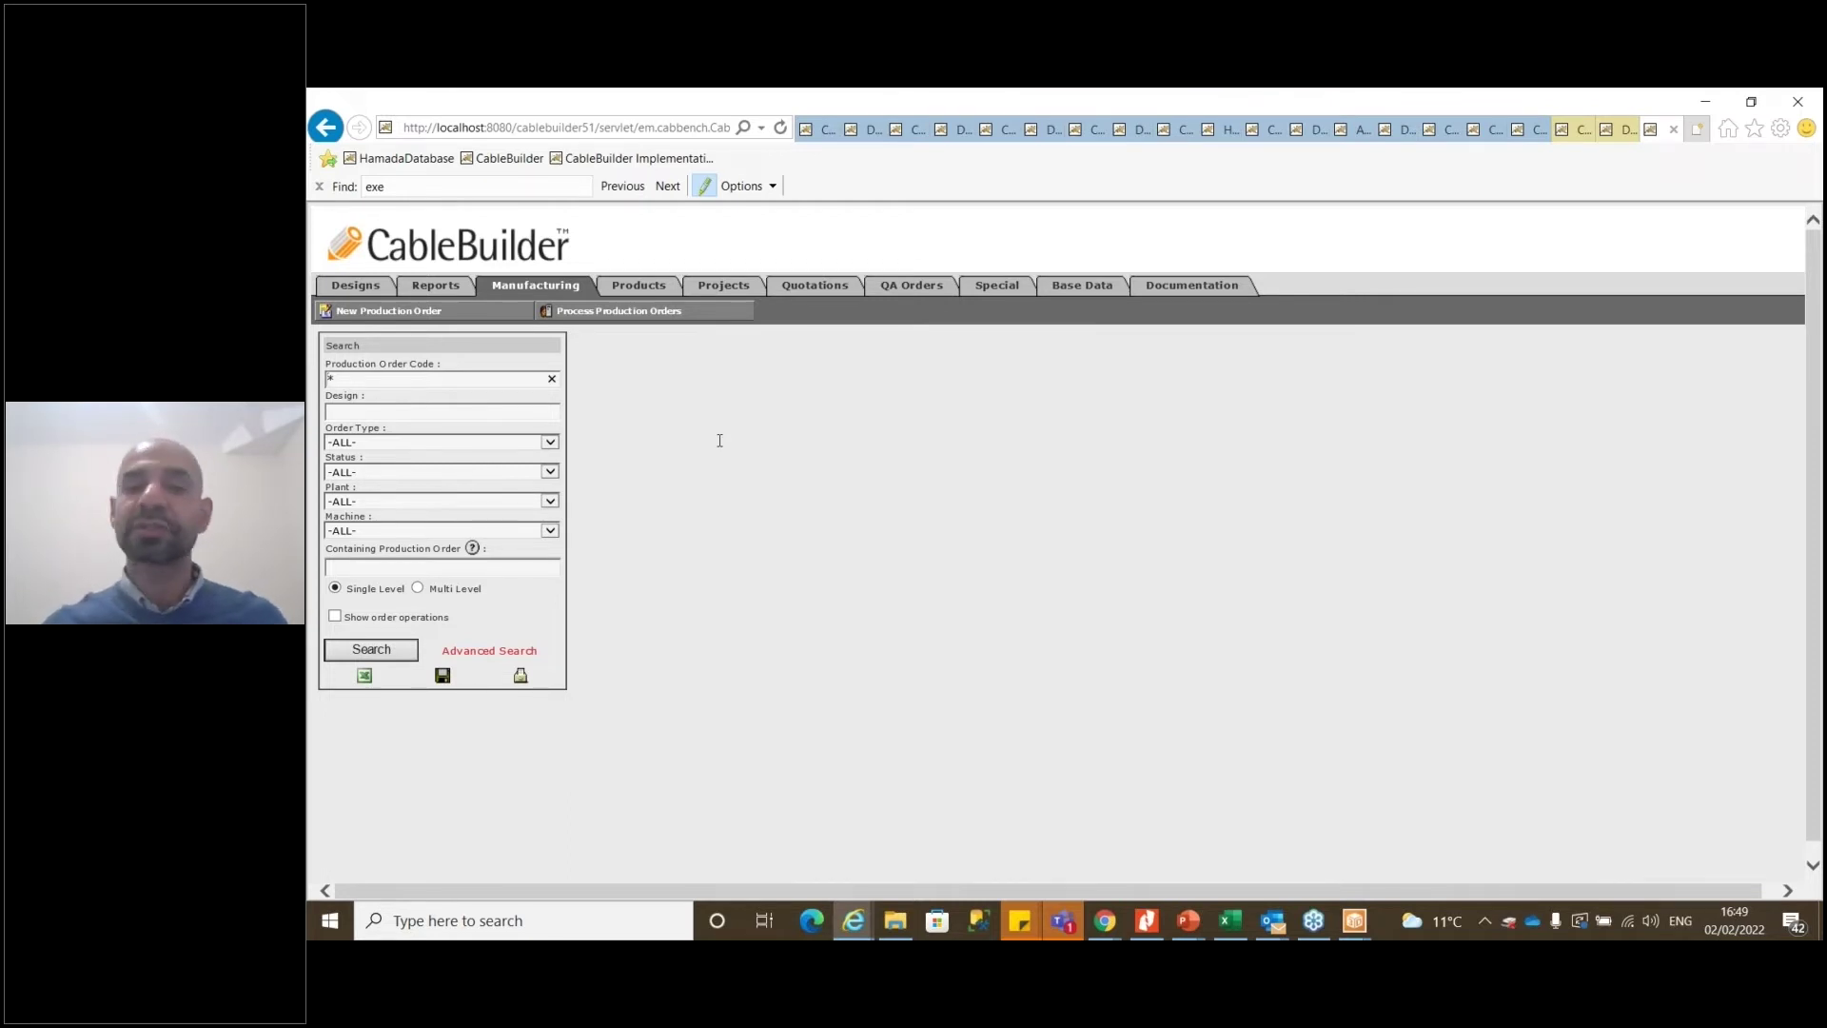
{"action": "left_click", "coordinate": [652, 291]}
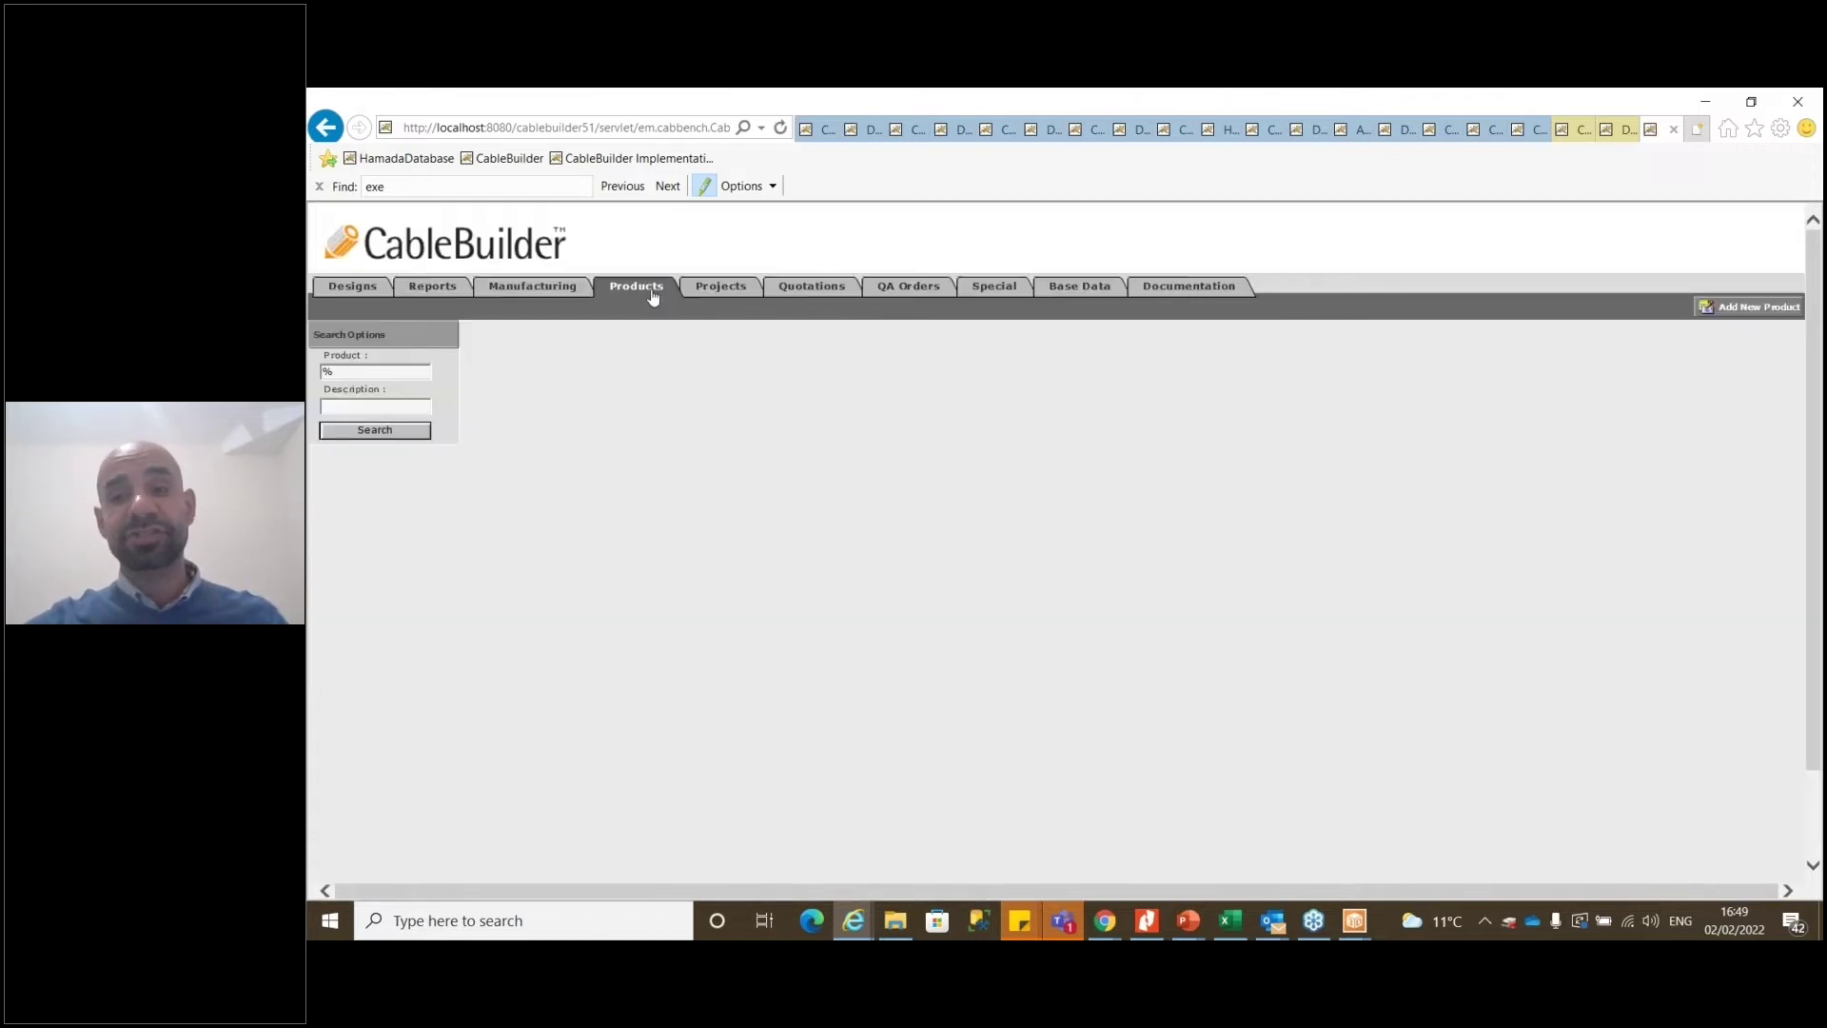
{"action": "left_click", "coordinate": [707, 291]}
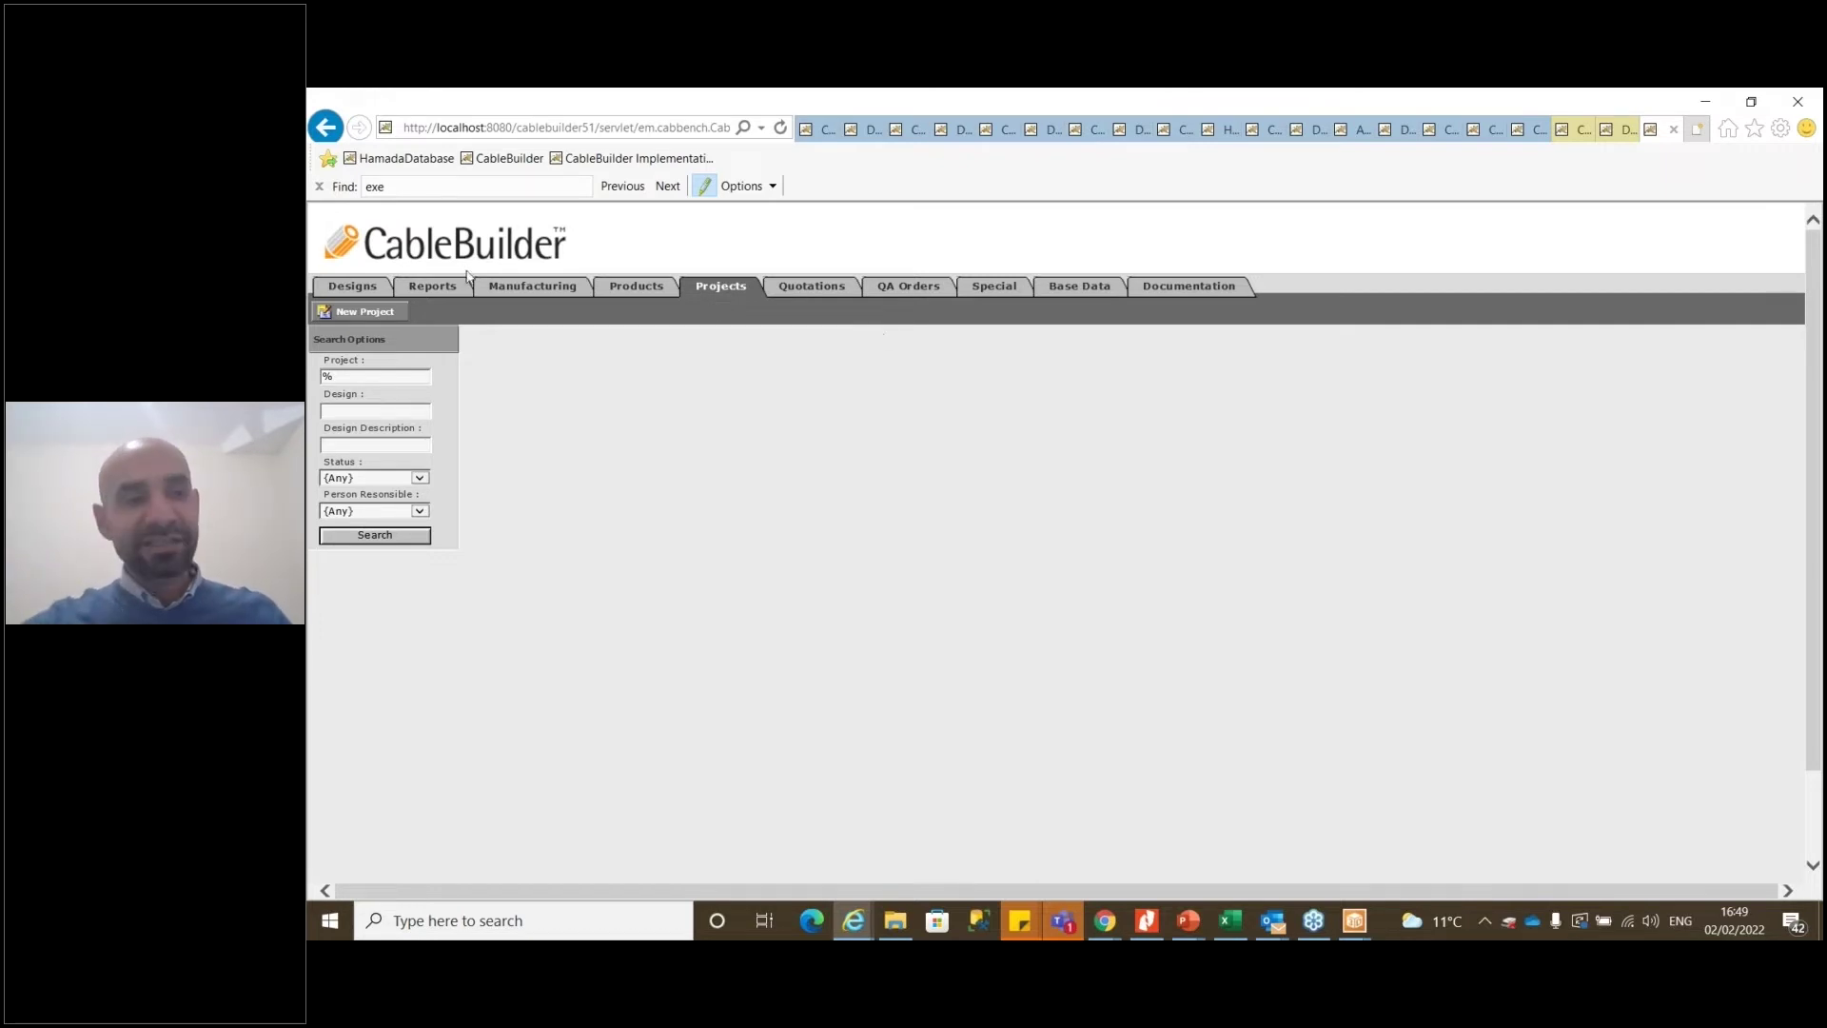
{"action": "left_click", "coordinate": [338, 297]}
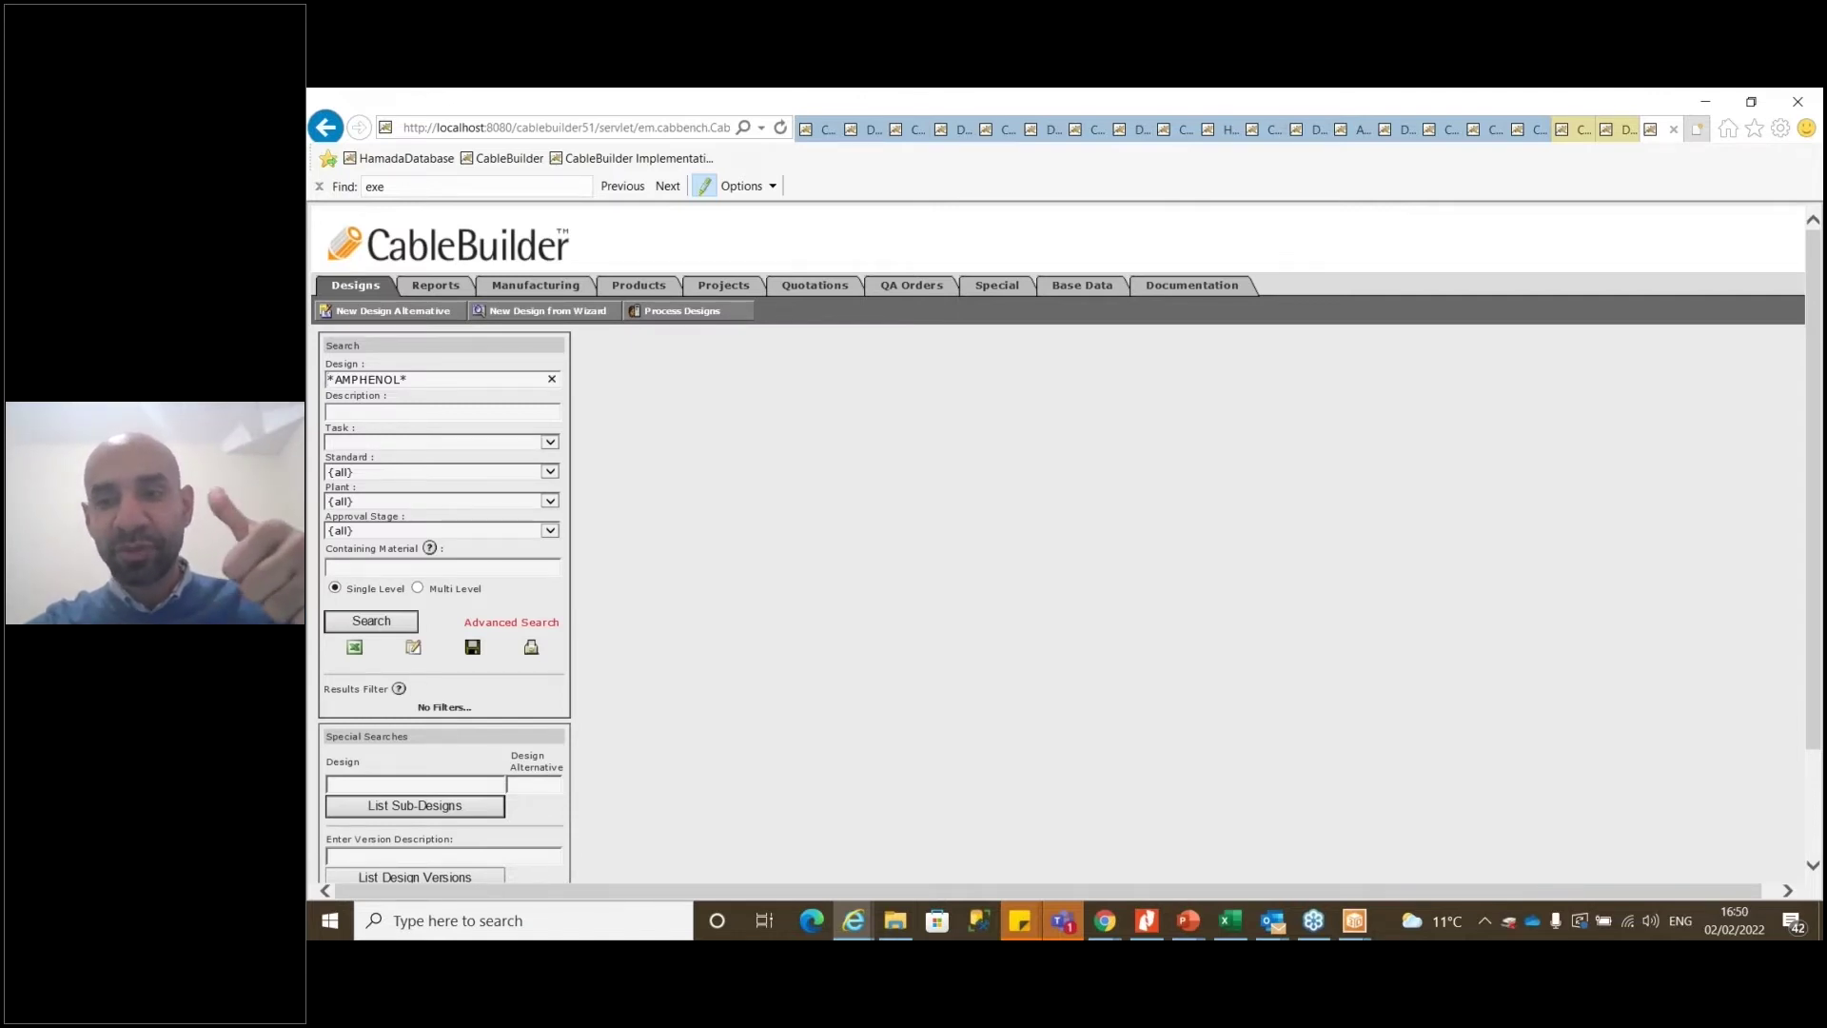
{"action": "left_click", "coordinate": [711, 284]}
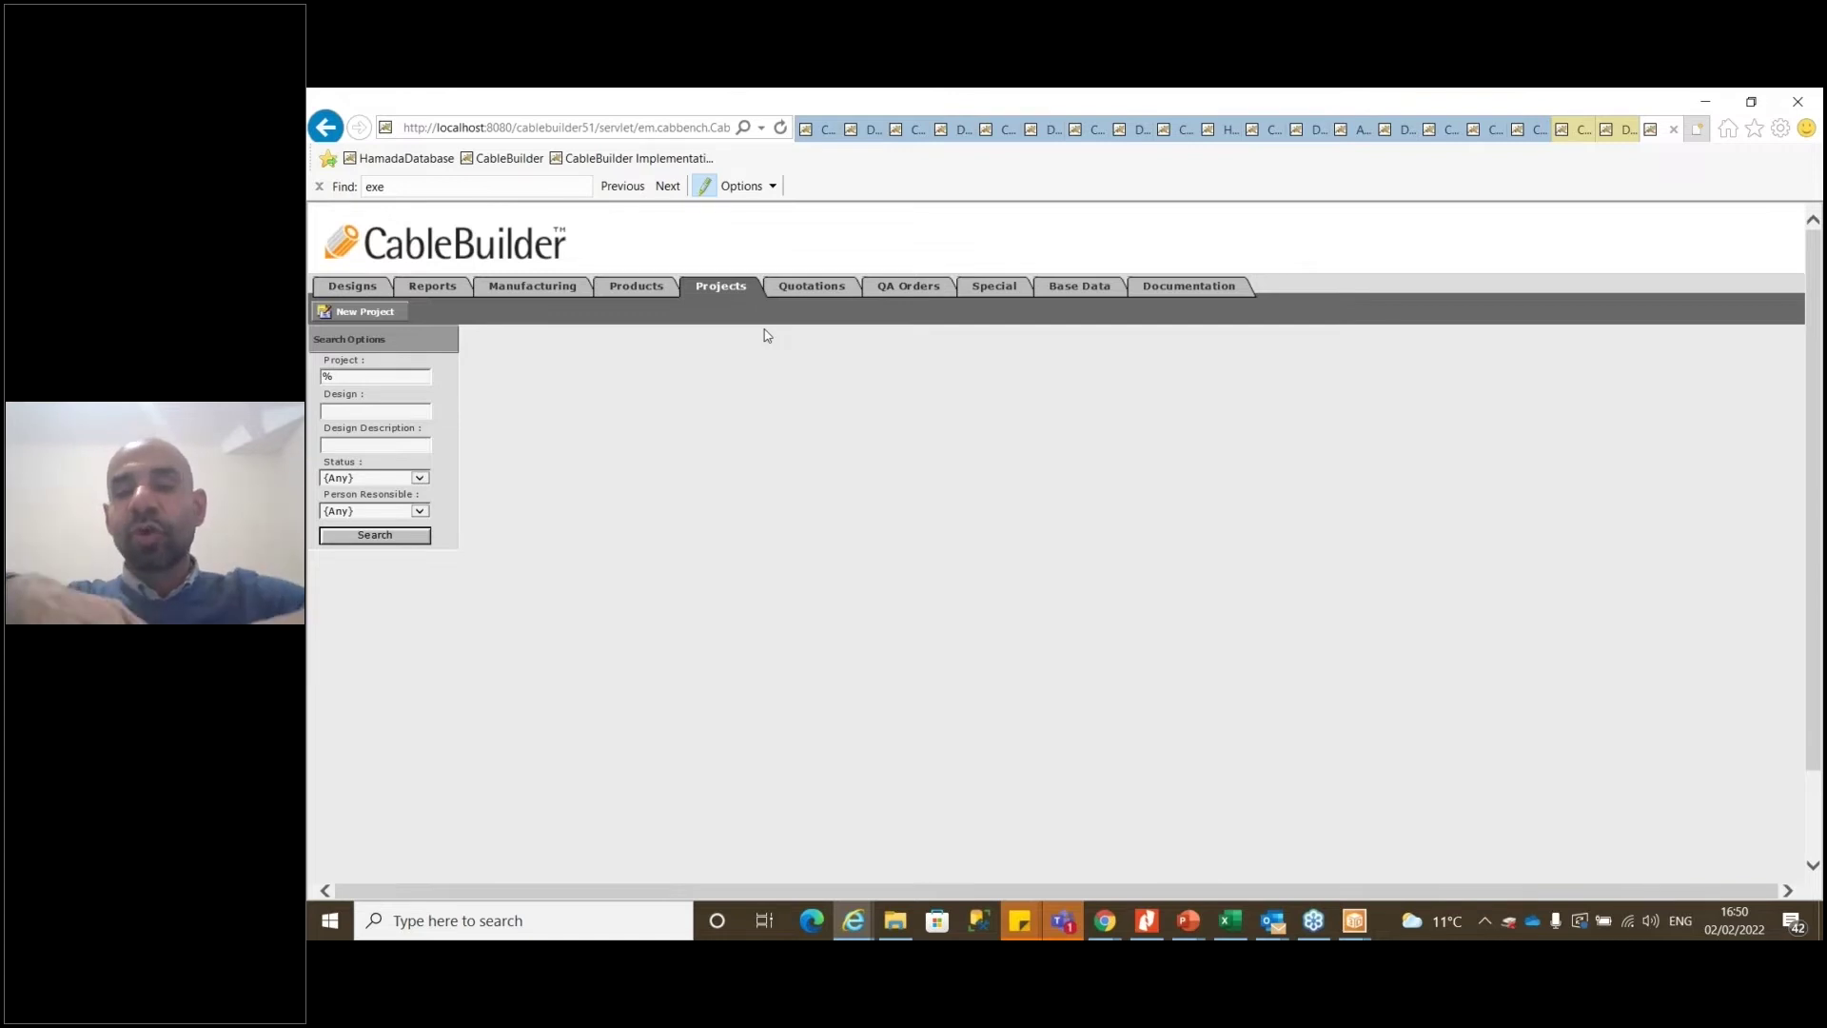
{"action": "left_click", "coordinate": [849, 291]}
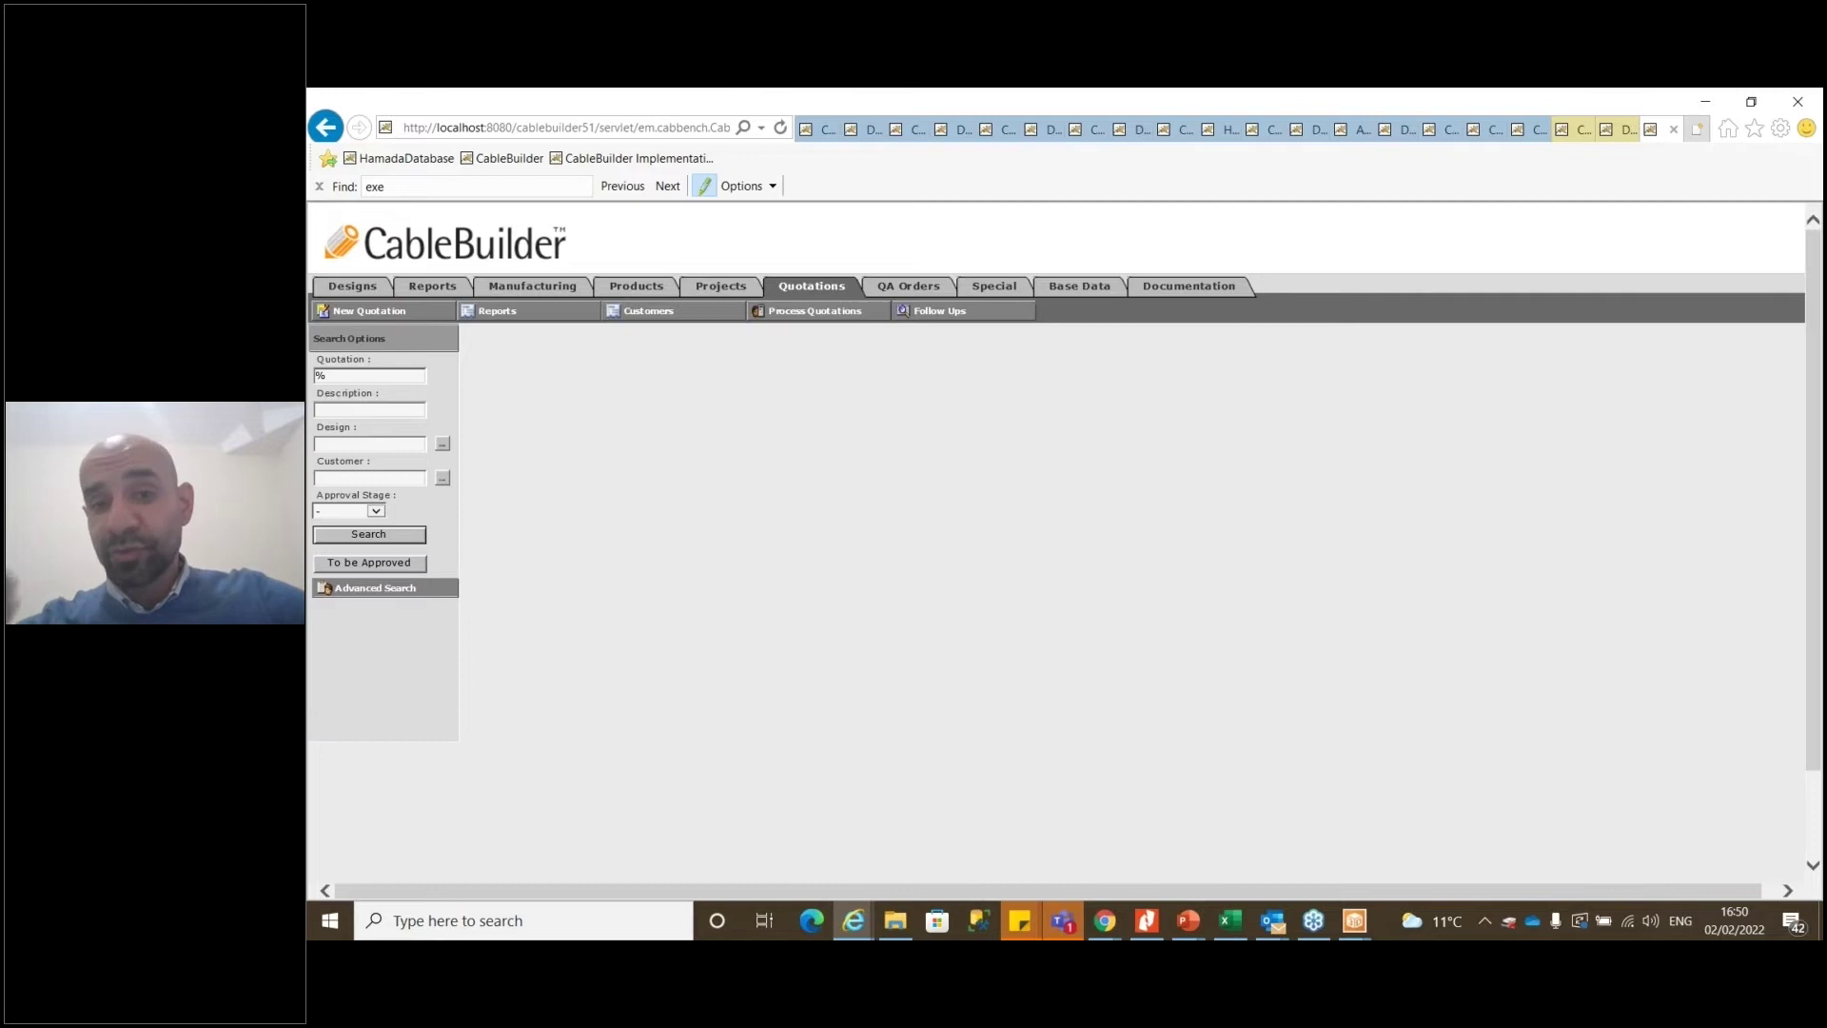
{"action": "left_click", "coordinate": [909, 287]}
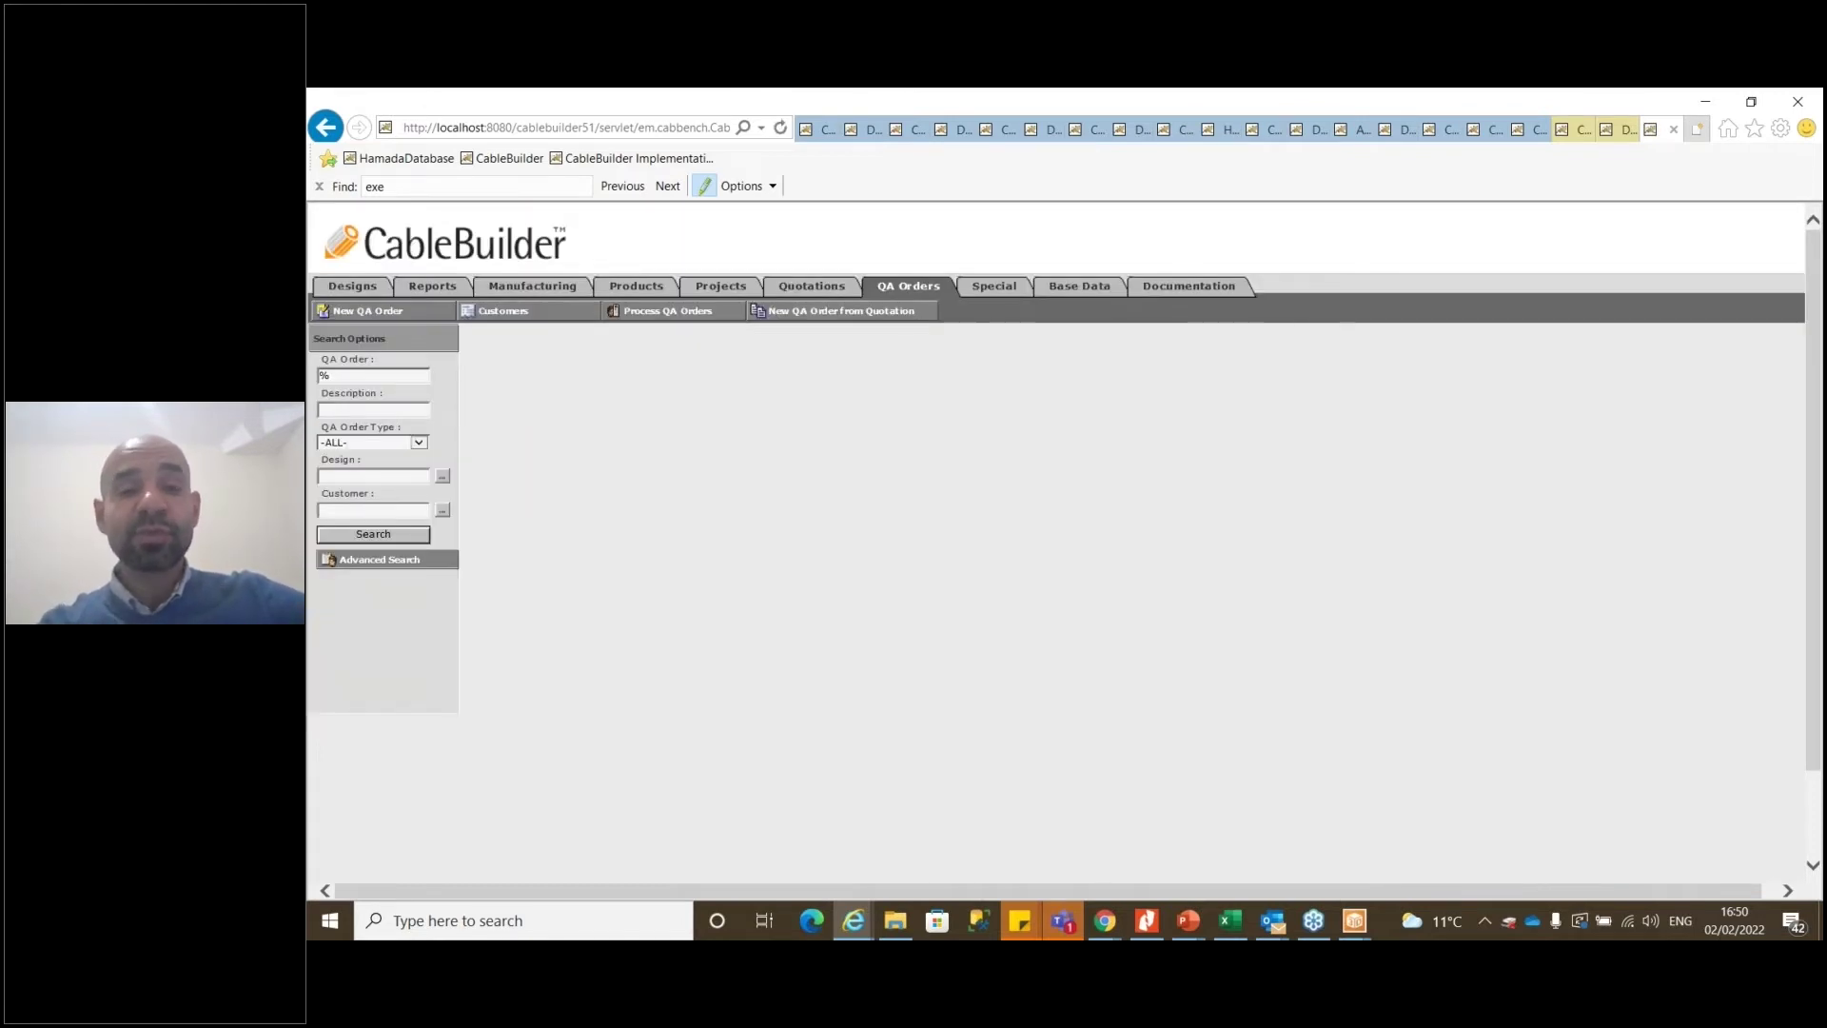
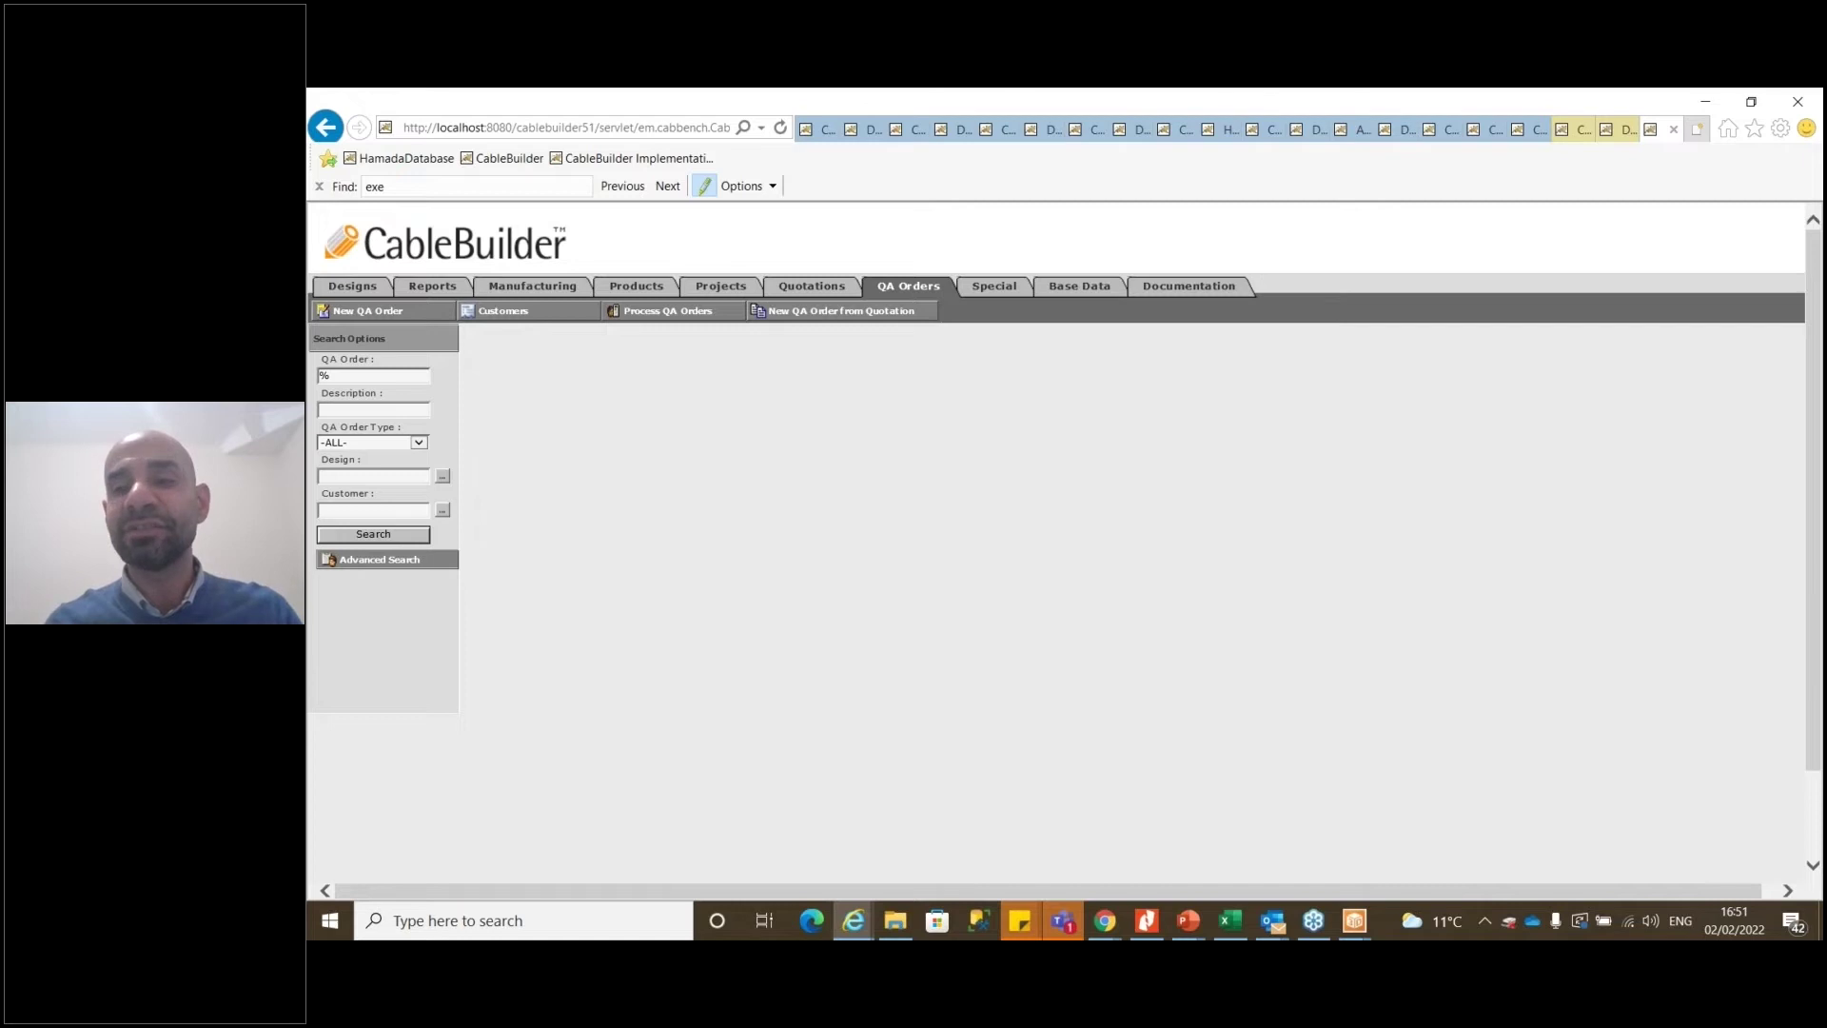
{"action": "left_click", "coordinate": [1007, 287]}
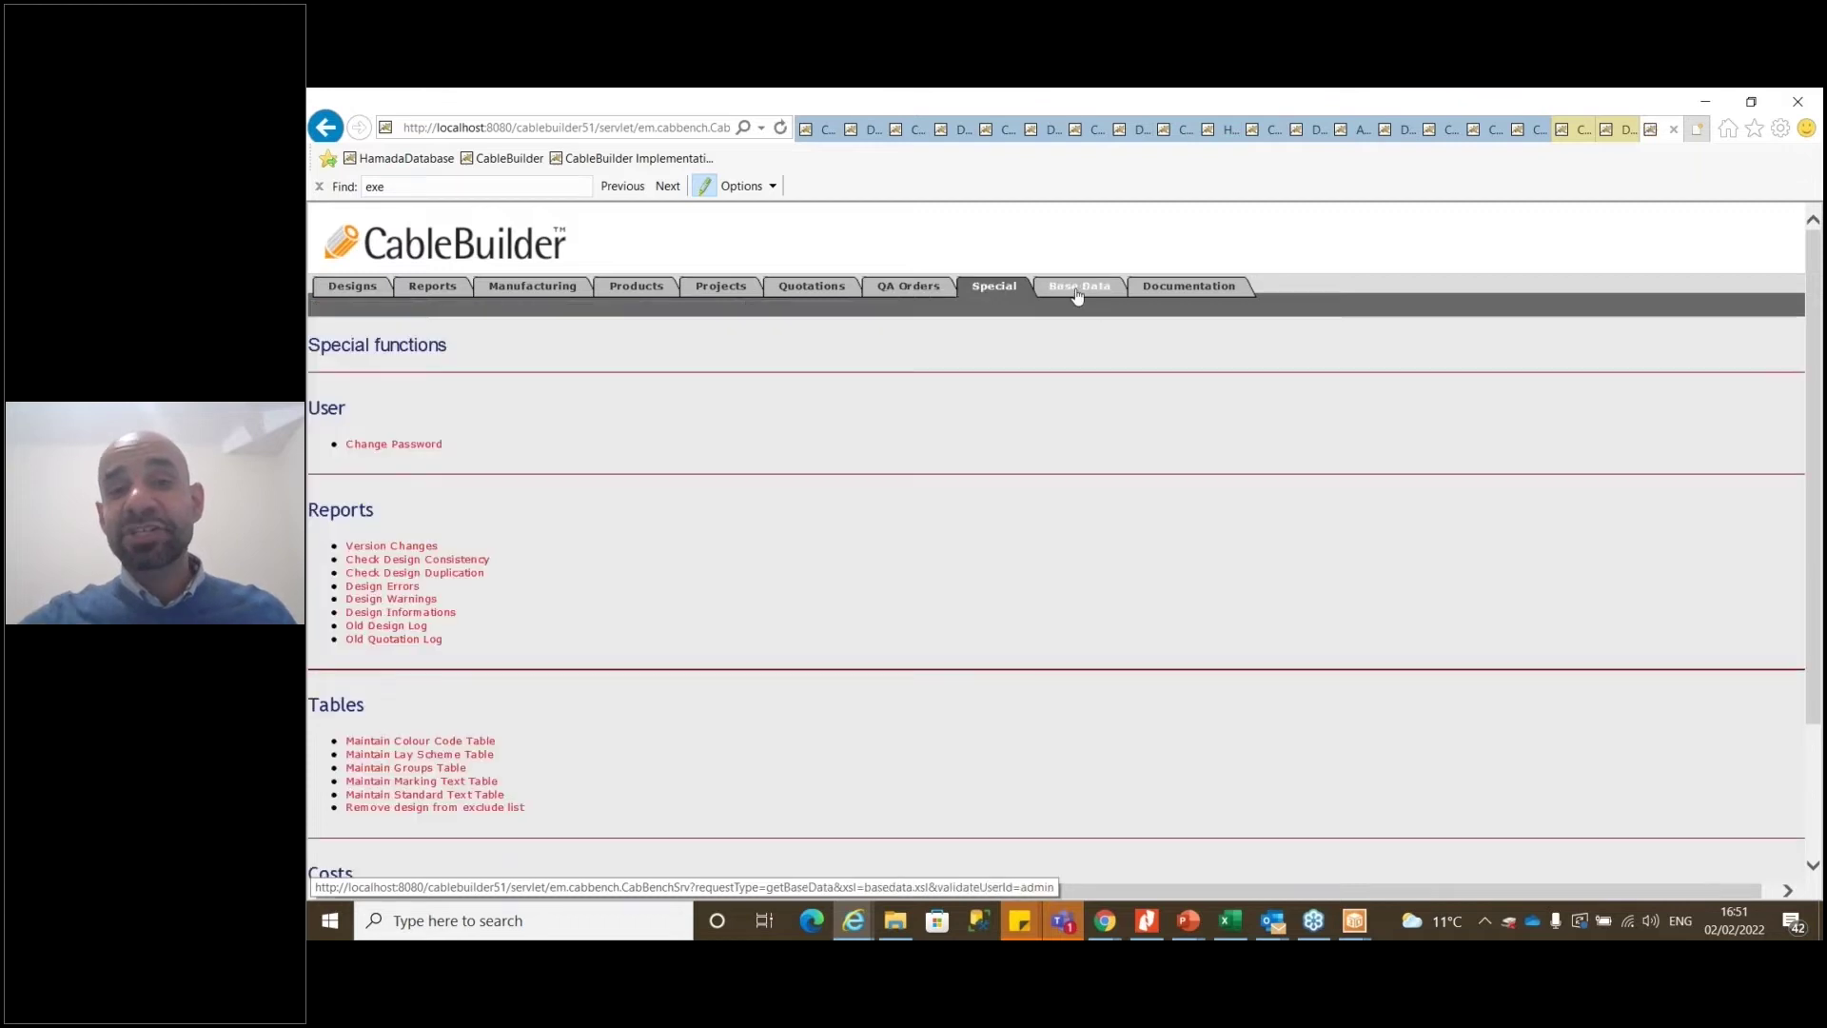
{"action": "left_click", "coordinate": [1079, 287]}
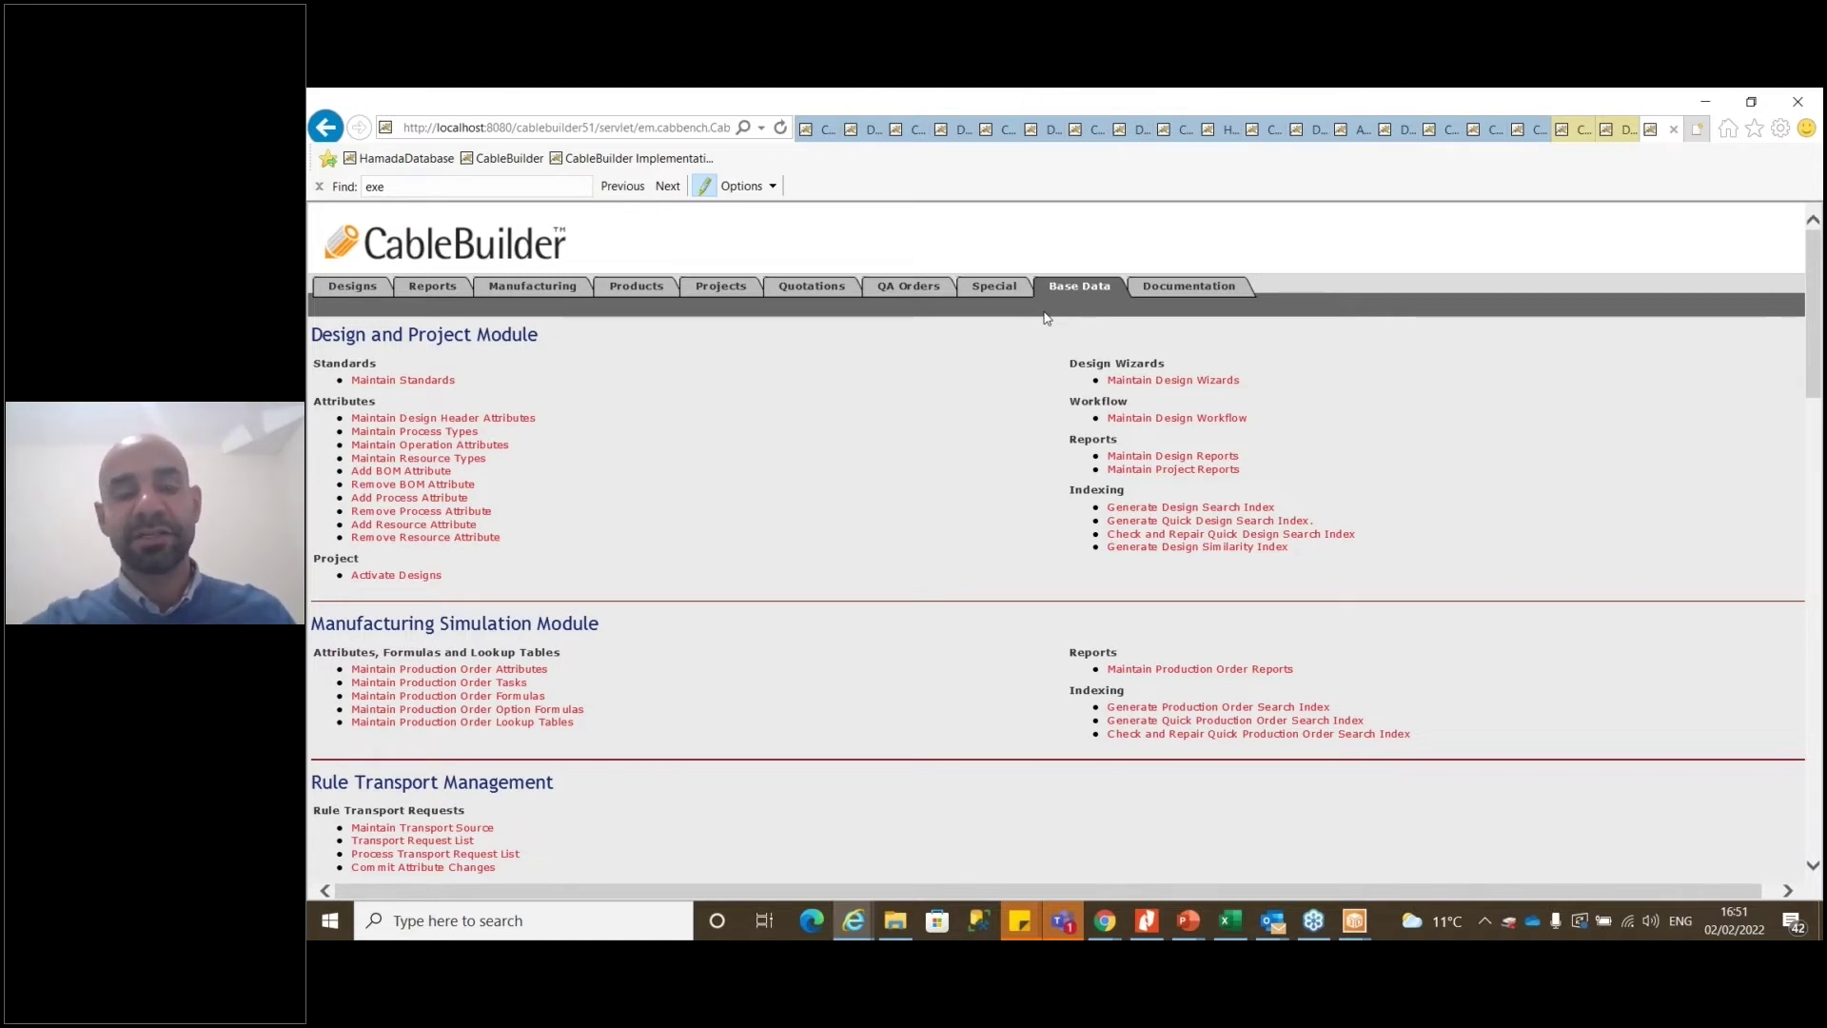
Open the CableBuilder documentation and search it for "drwaing"
{"action": "left_click", "coordinate": [1172, 289]}
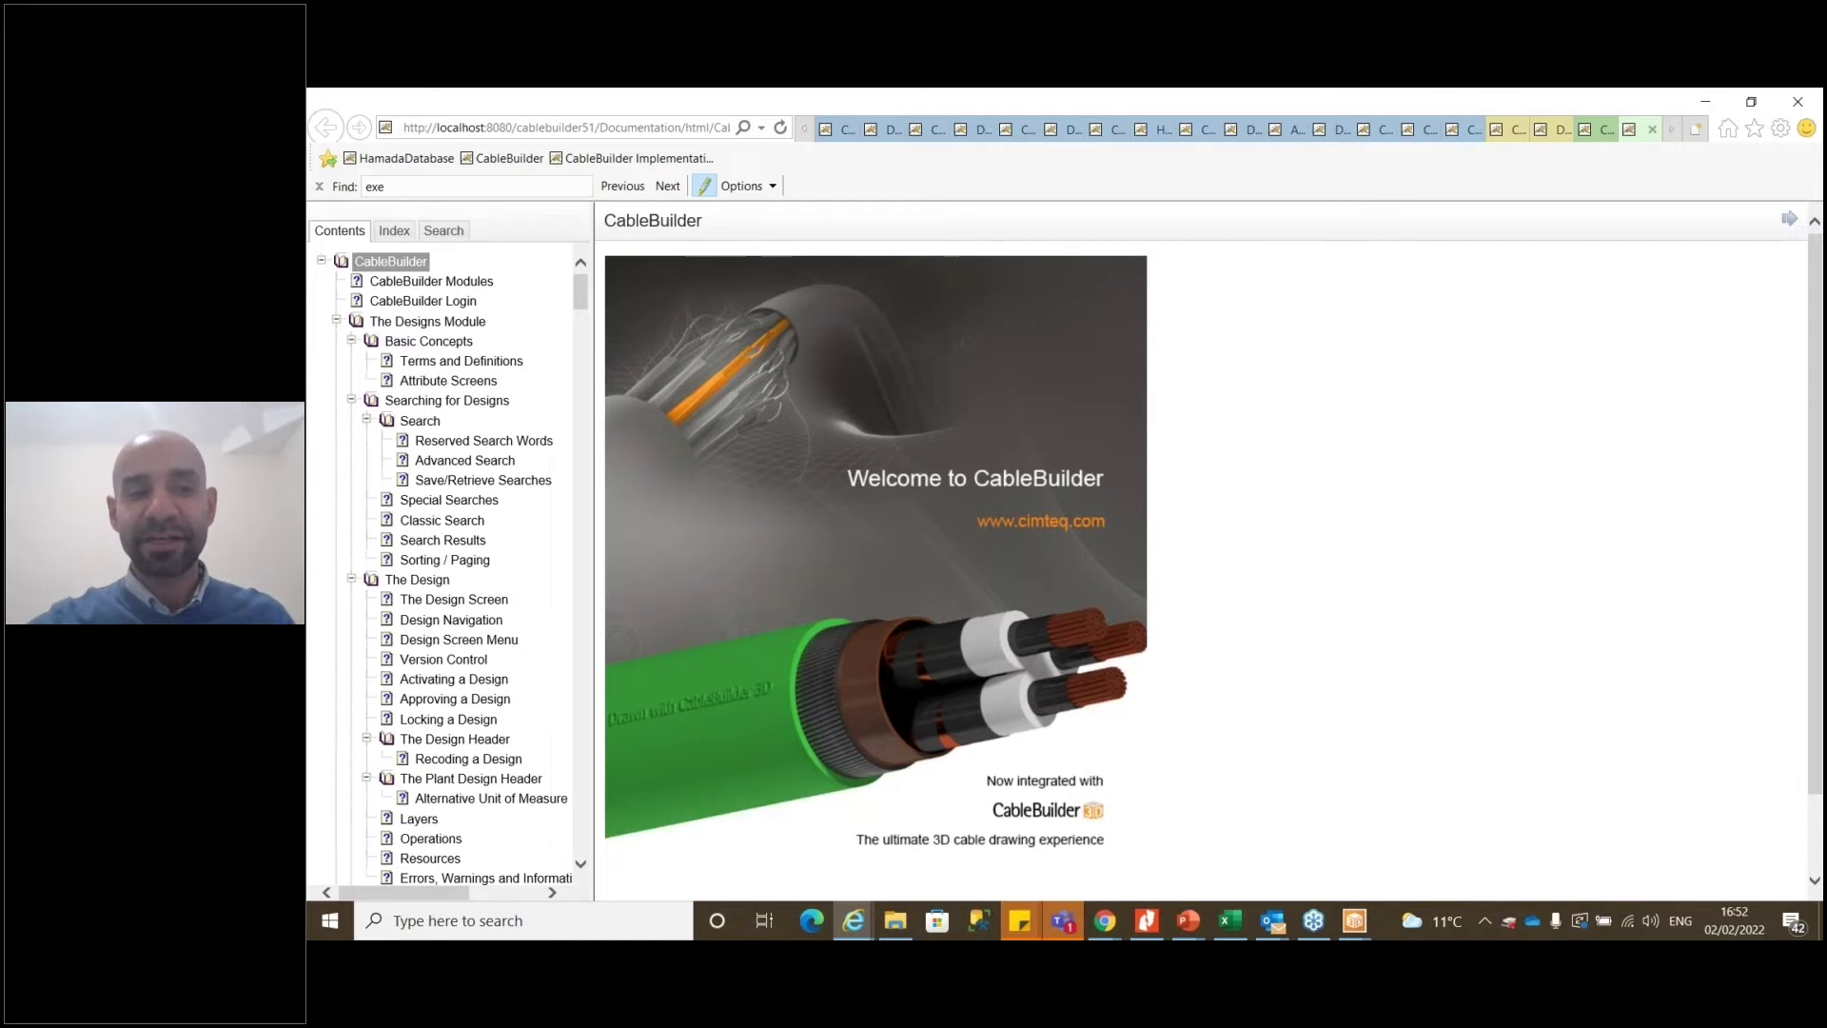
{"action": "left_click", "coordinate": [466, 235]}
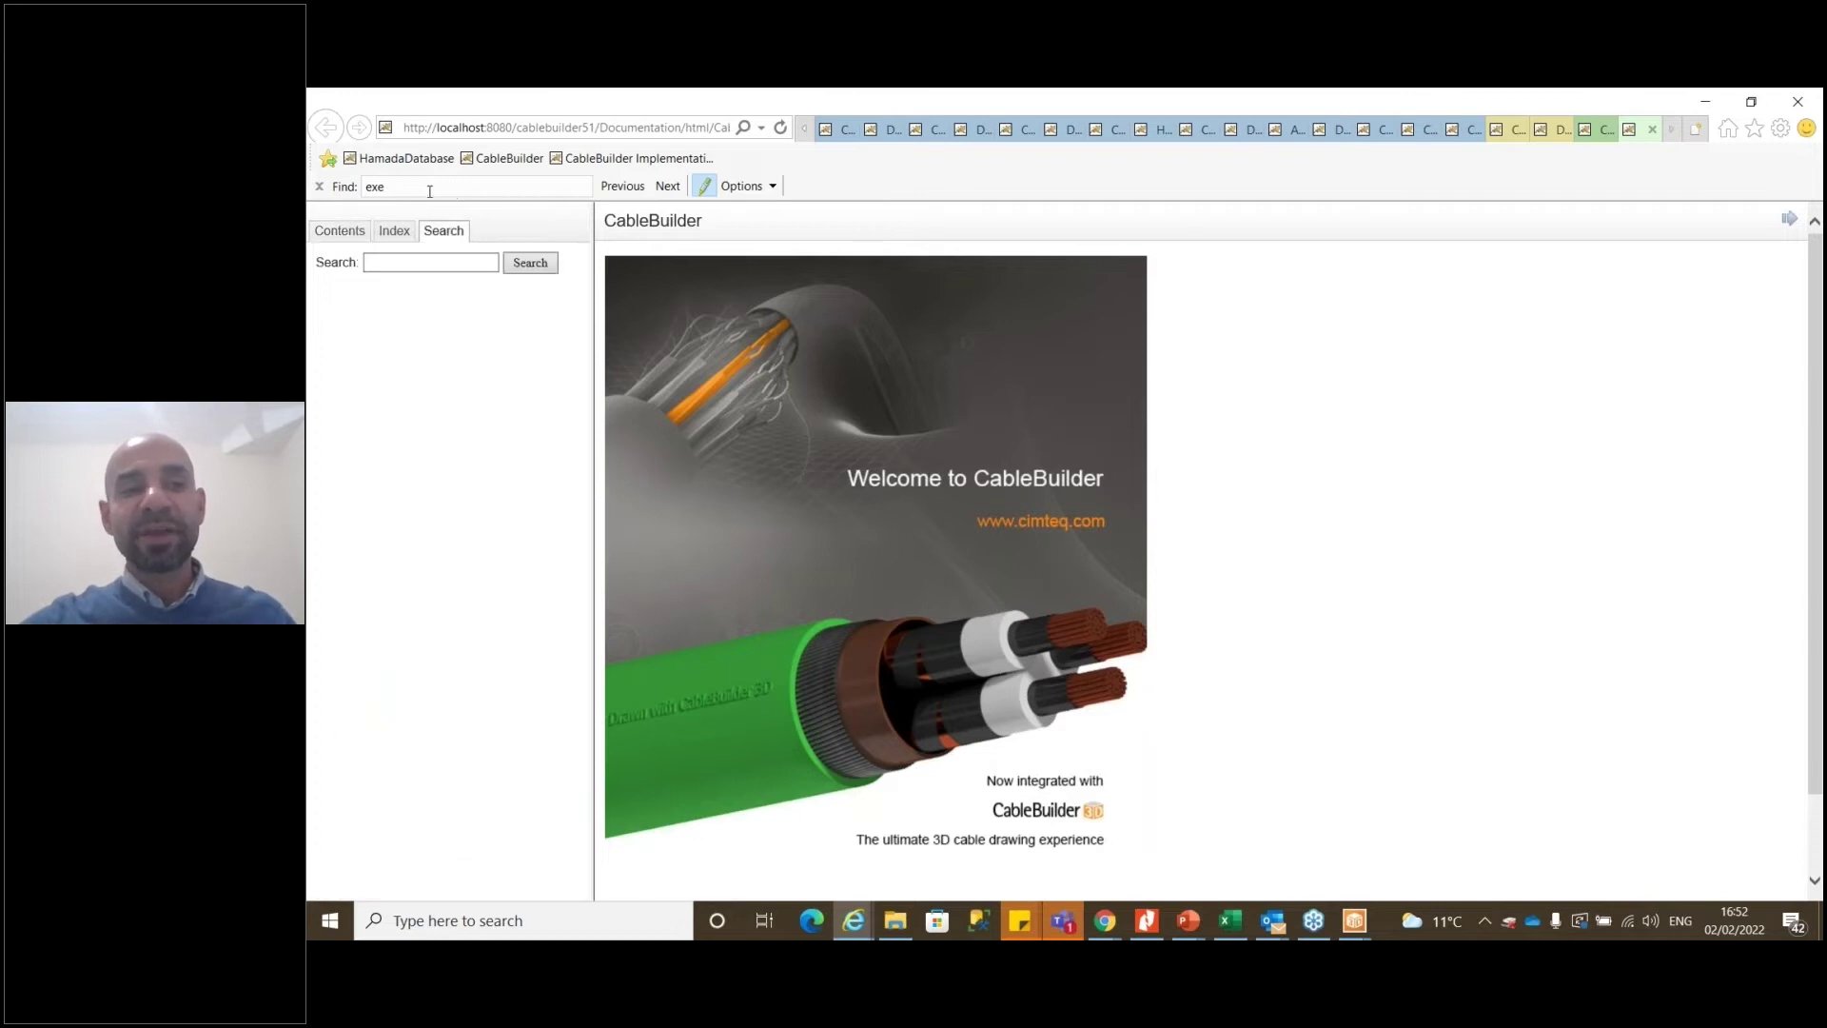
{"action": "left_click", "coordinate": [412, 264]}
{"action": "type", "text": "drwaing"}
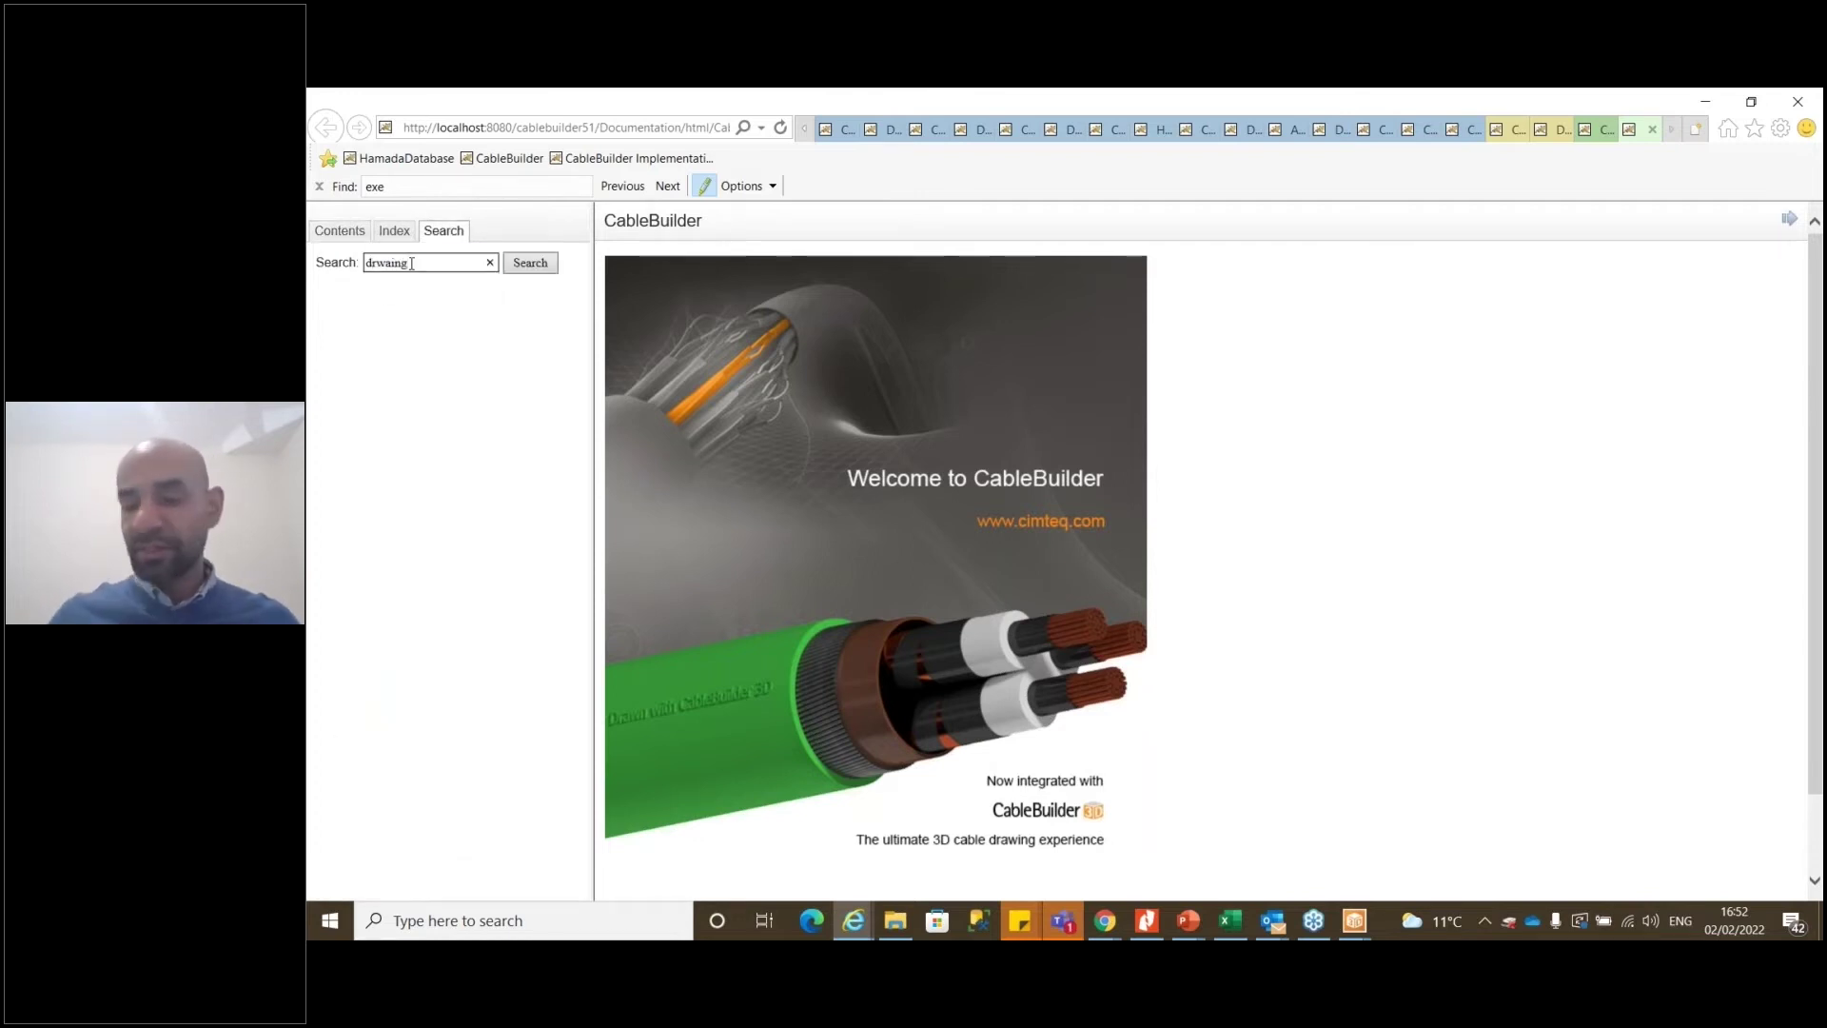
{"action": "key", "text": "Return"}
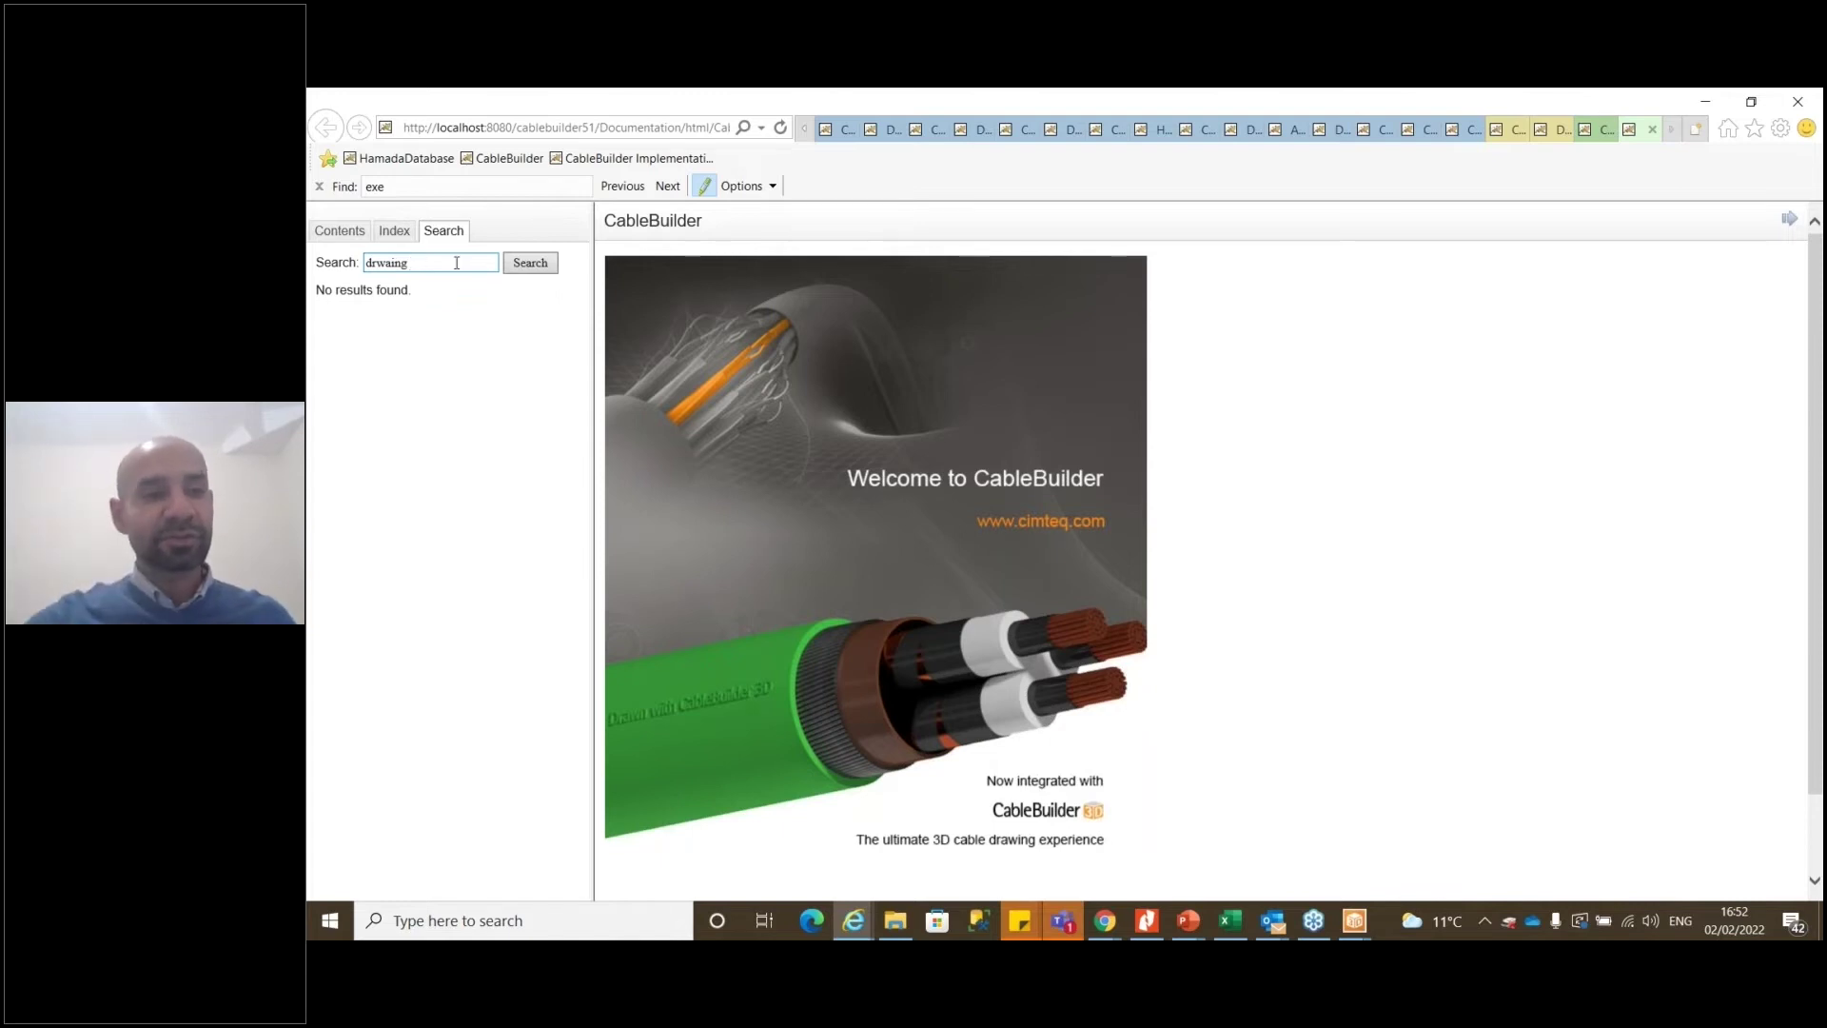
Clear the browser's find text and search the documentation for "drawing" instead
{"action": "left_click_drag", "start_coordinate": [417, 264], "coordinate": [357, 262]}
{"action": "left_click", "coordinate": [453, 186]}
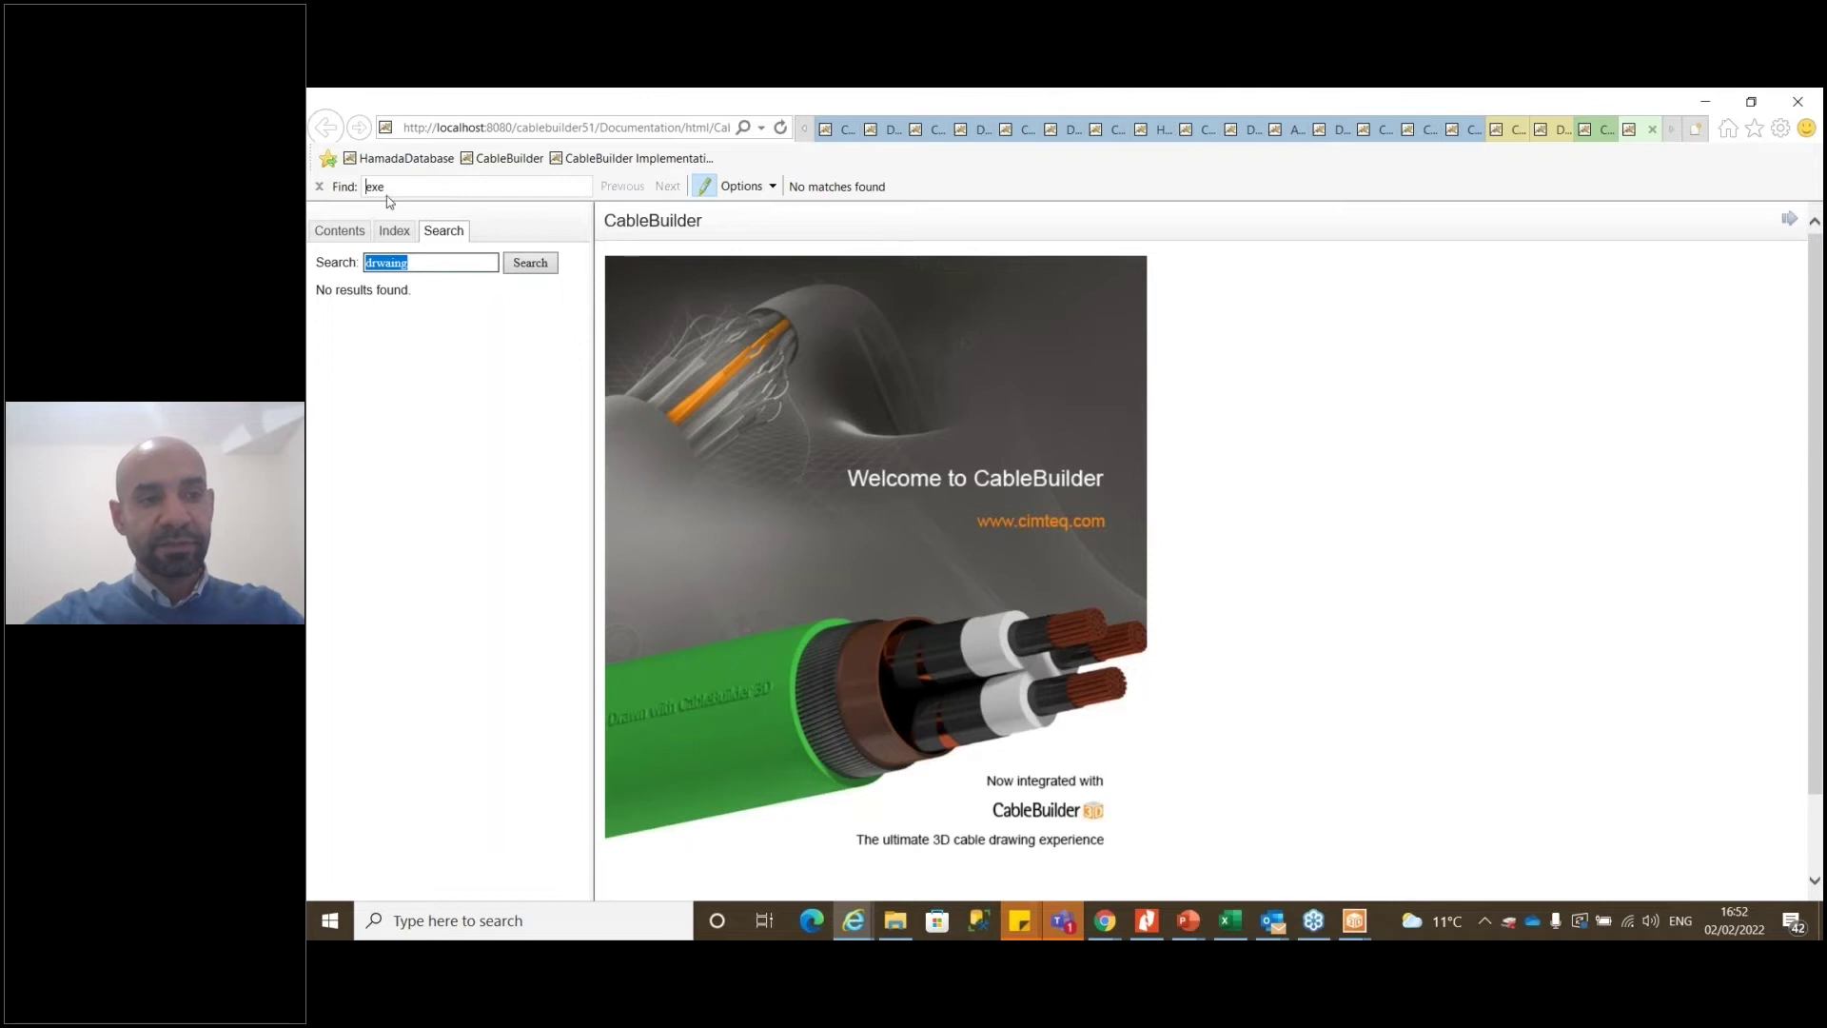
{"action": "key", "text": "BackSpace"}
{"action": "key", "text": "BackSpace"}
{"action": "key", "text": "BackSpace"}
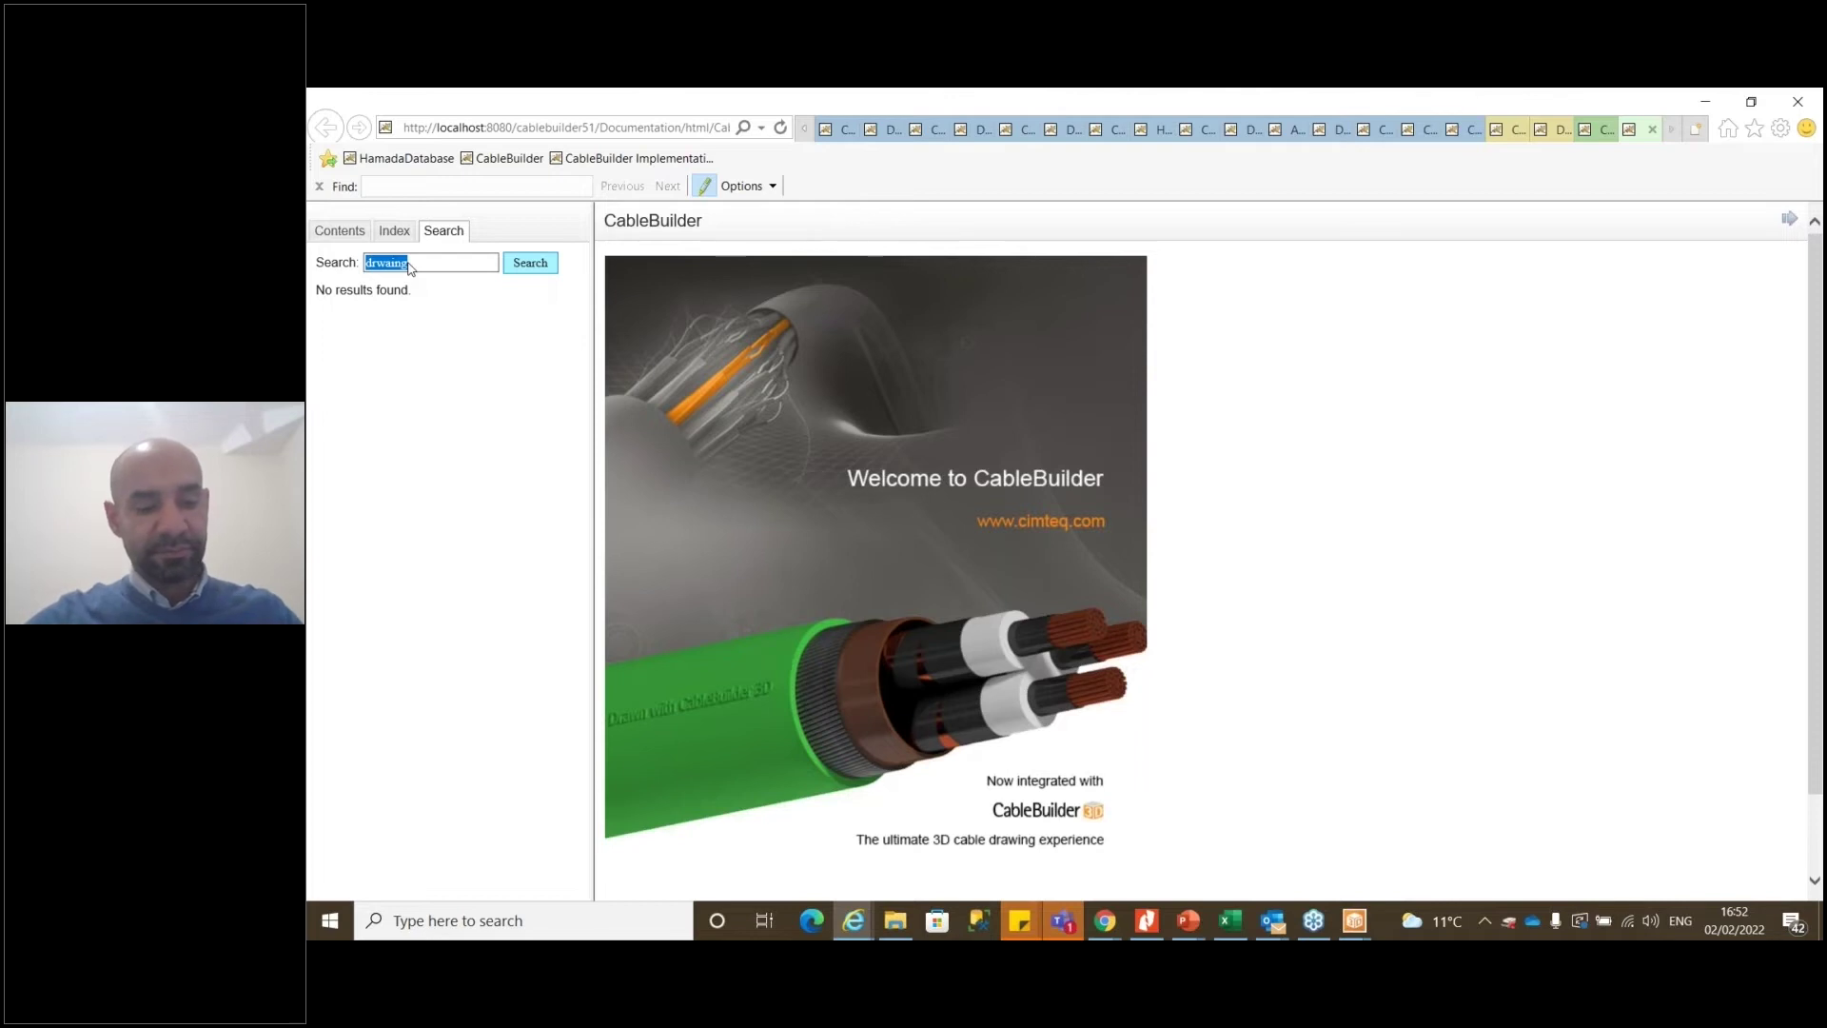
{"action": "double_click", "coordinate": [437, 264]}
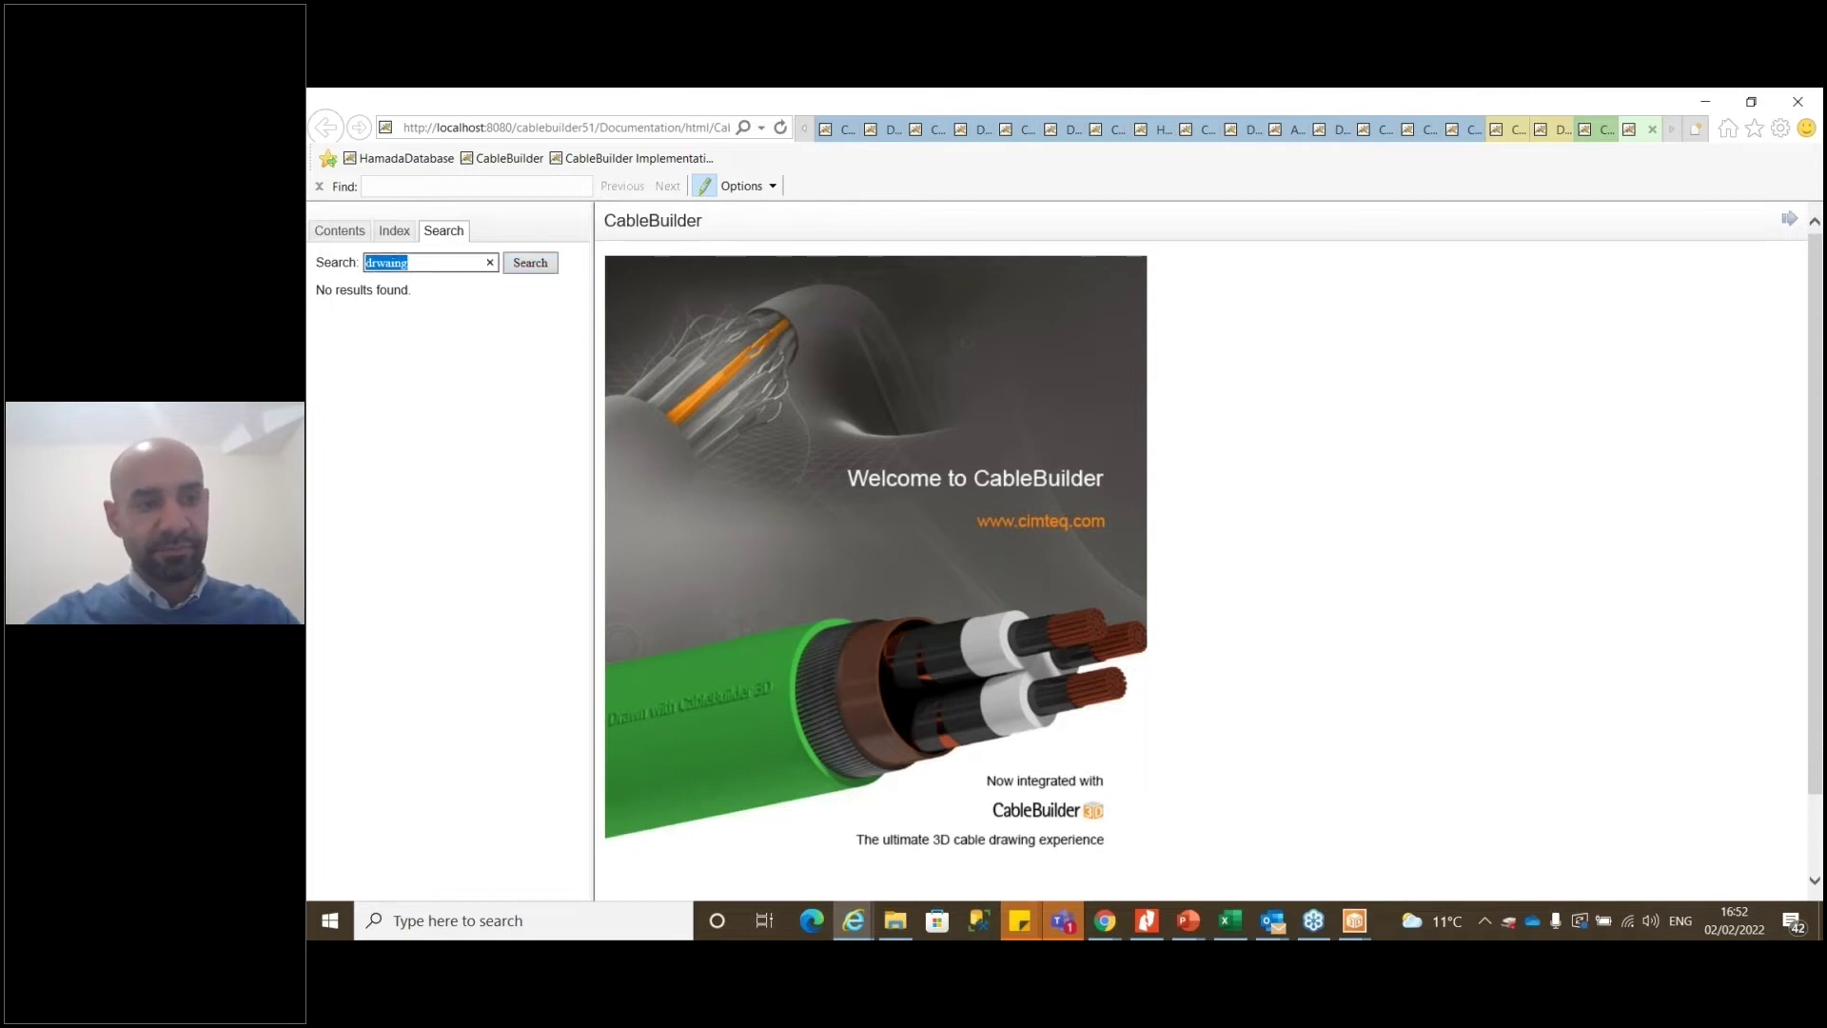
{"action": "type", "text": "drawing"}
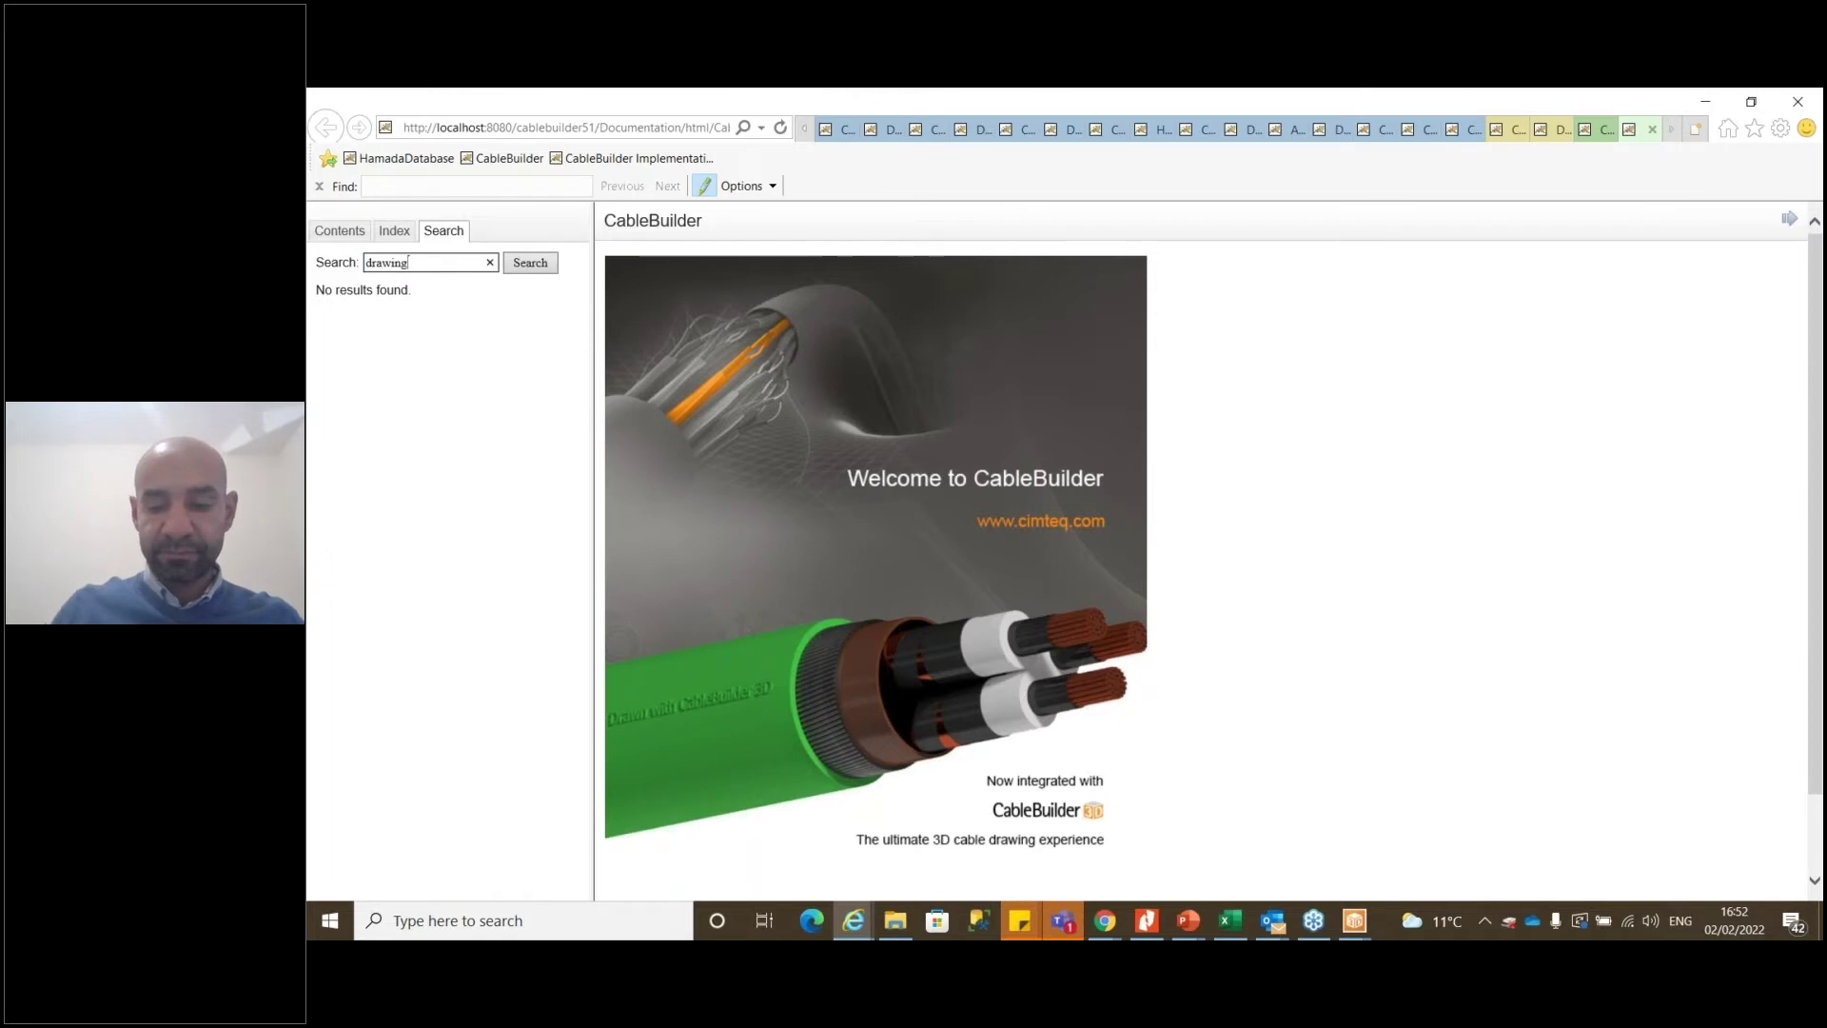
{"action": "key", "text": "Return"}
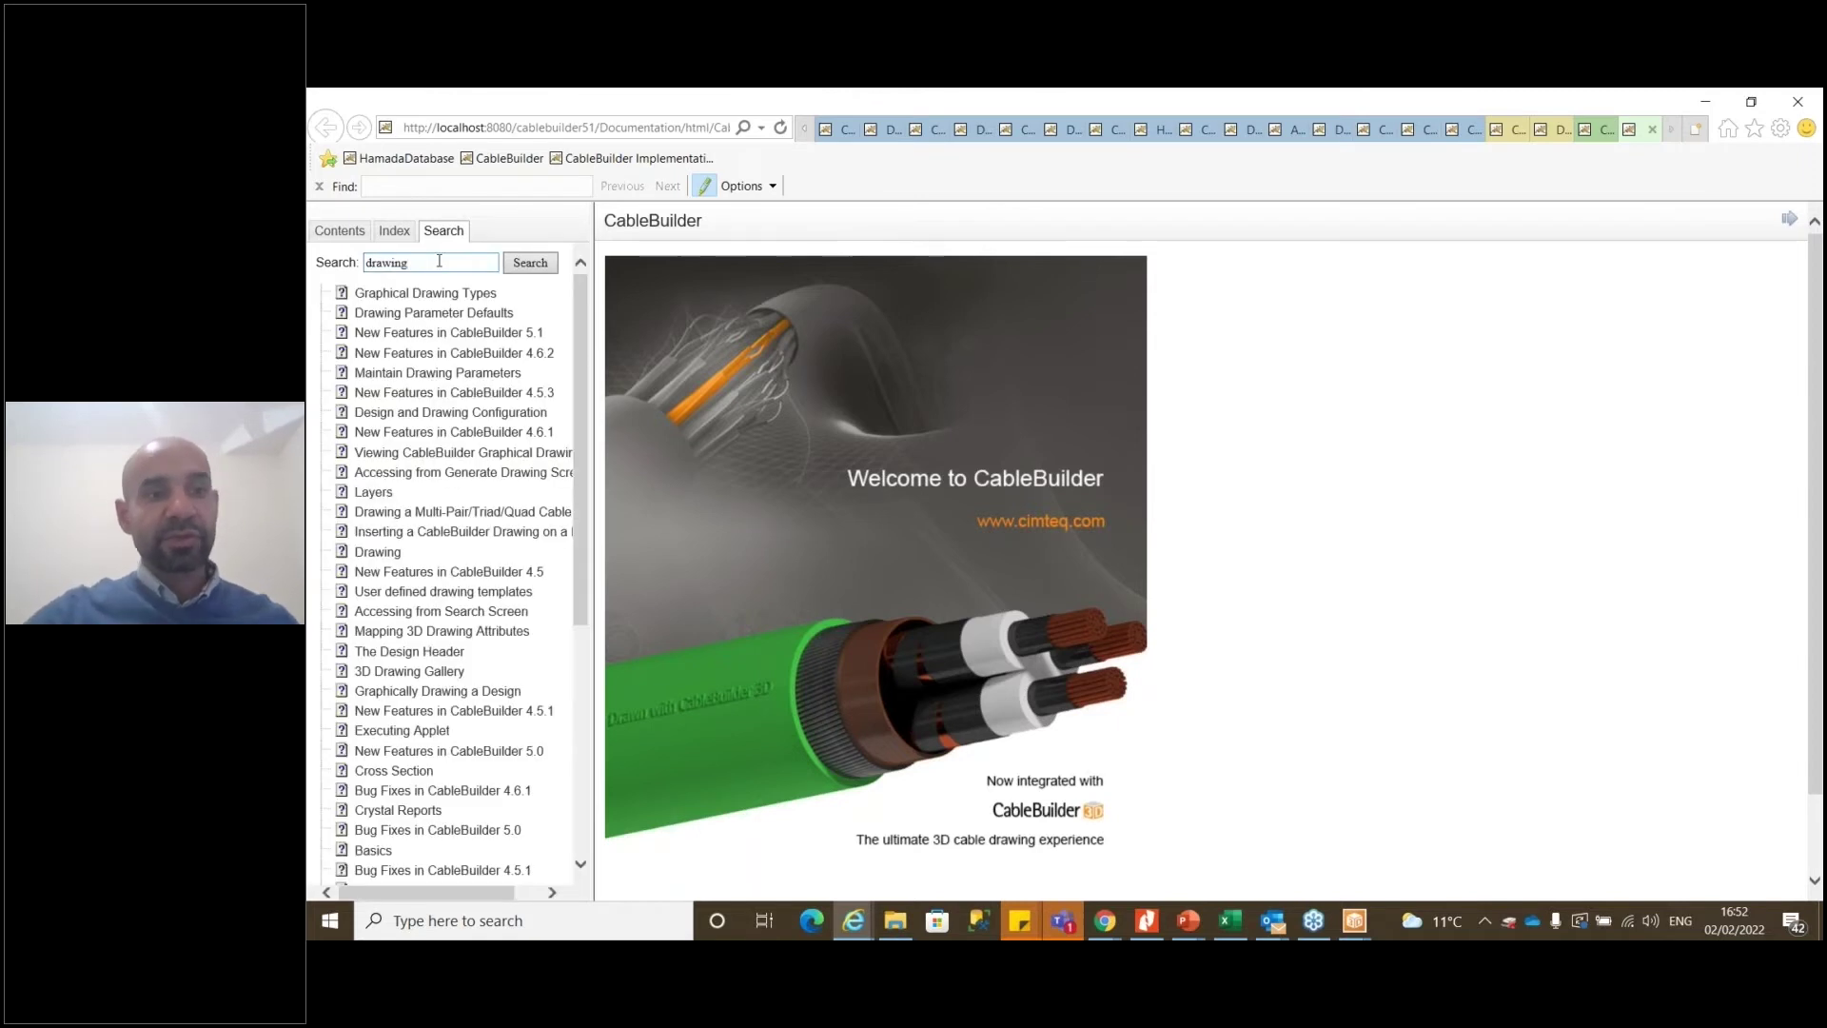
Open the Graphical Drawing Types help topic and examine its drawing types, visualisations and mapping attributes through to the end of the table
{"action": "left_click", "coordinate": [461, 295]}
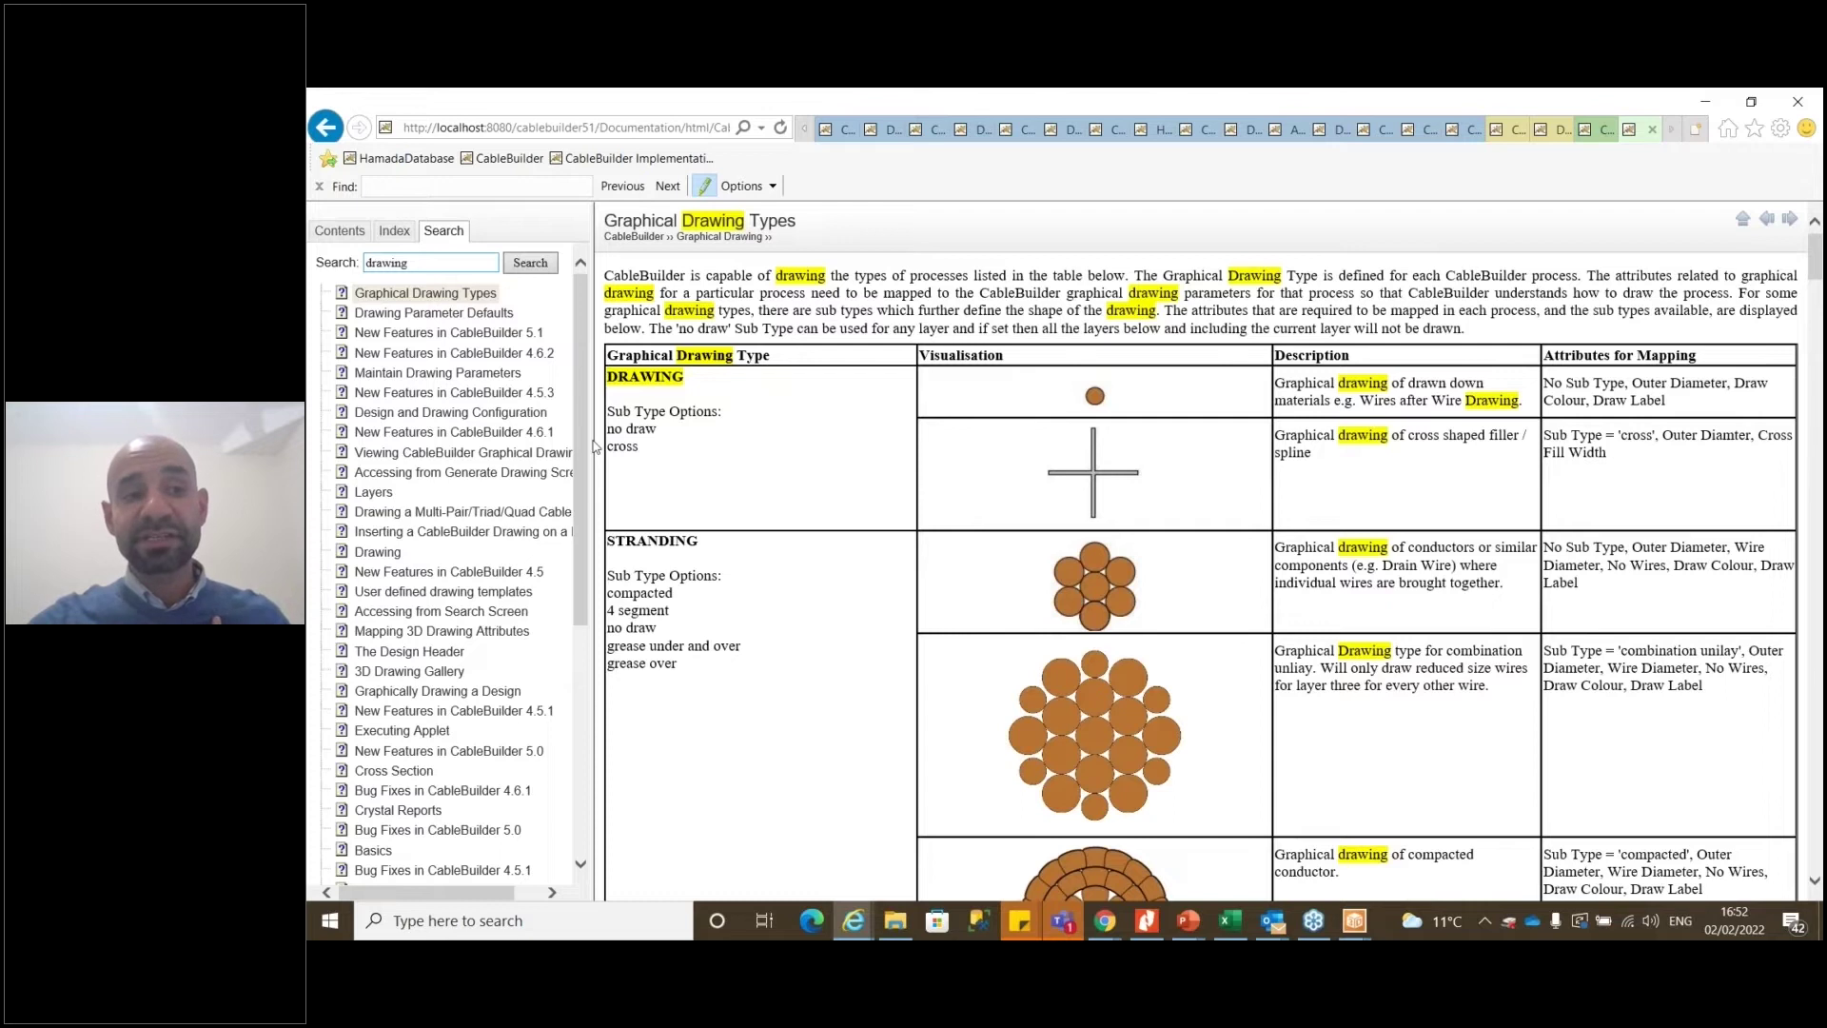
{"action": "left_click_drag", "start_coordinate": [583, 328], "coordinate": [589, 589]}
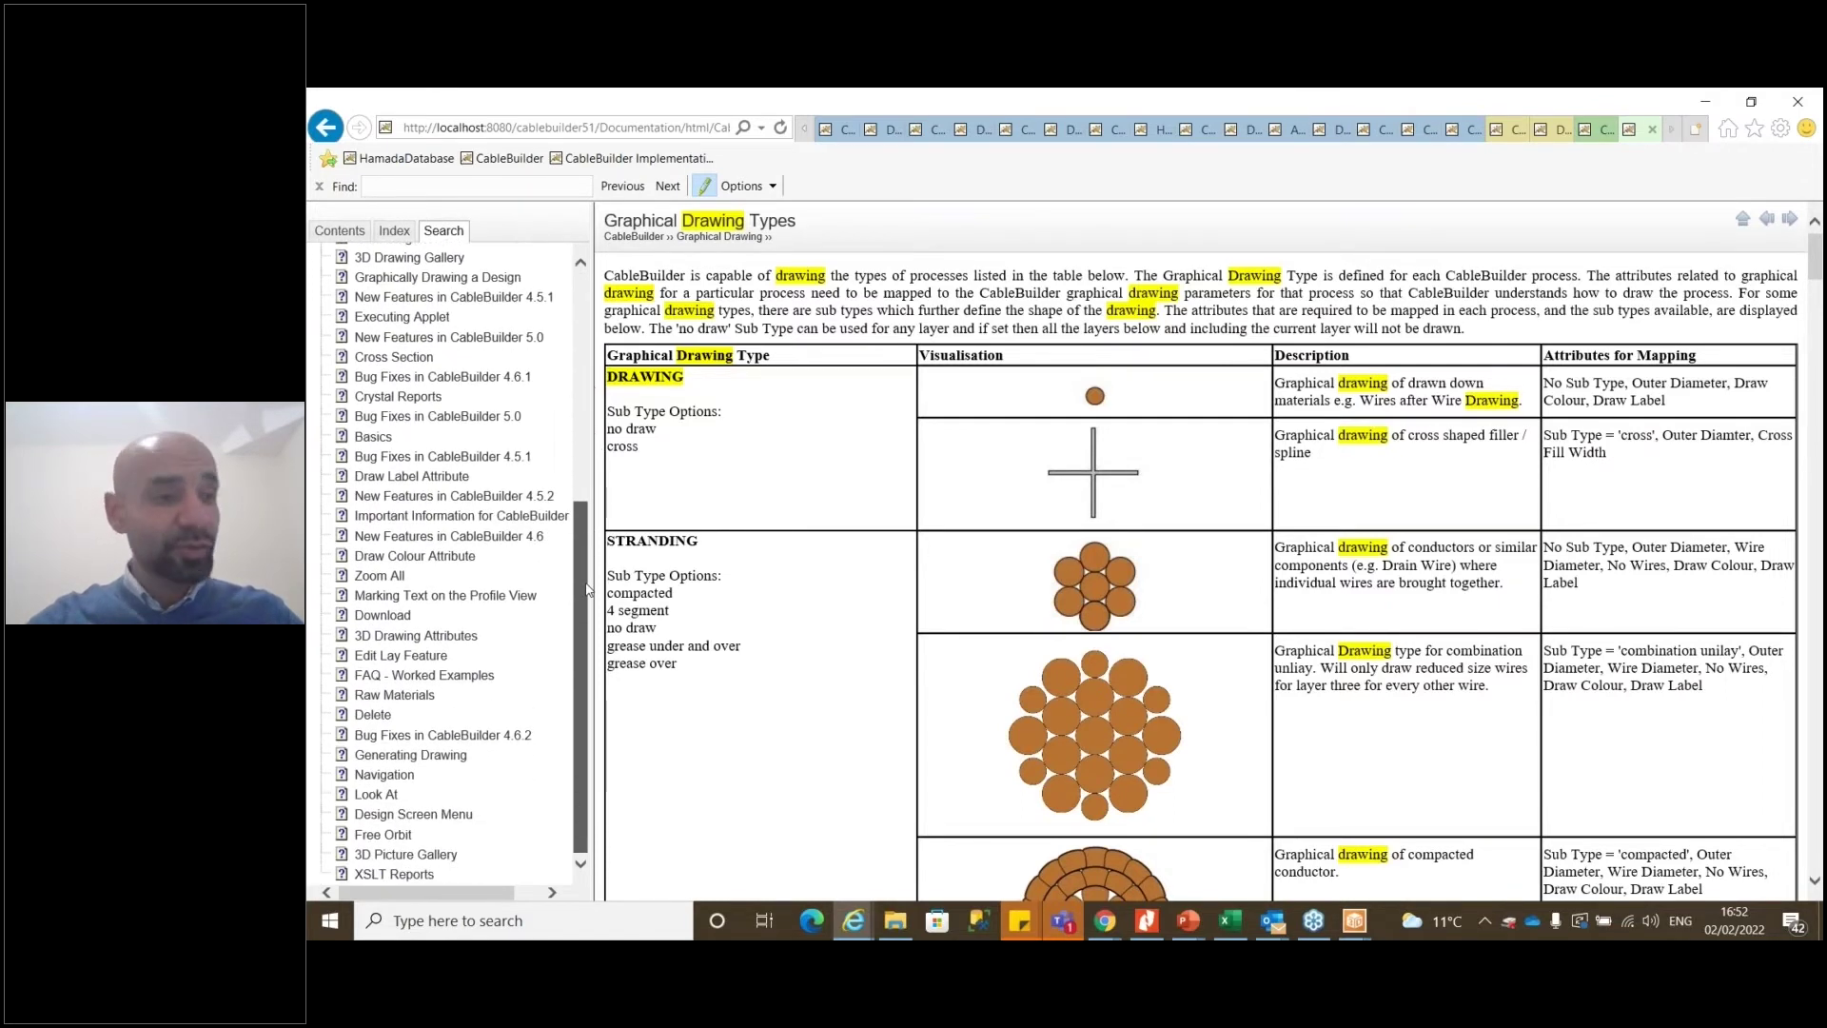
{"action": "left_click_drag", "start_coordinate": [587, 588], "coordinate": [586, 358]}
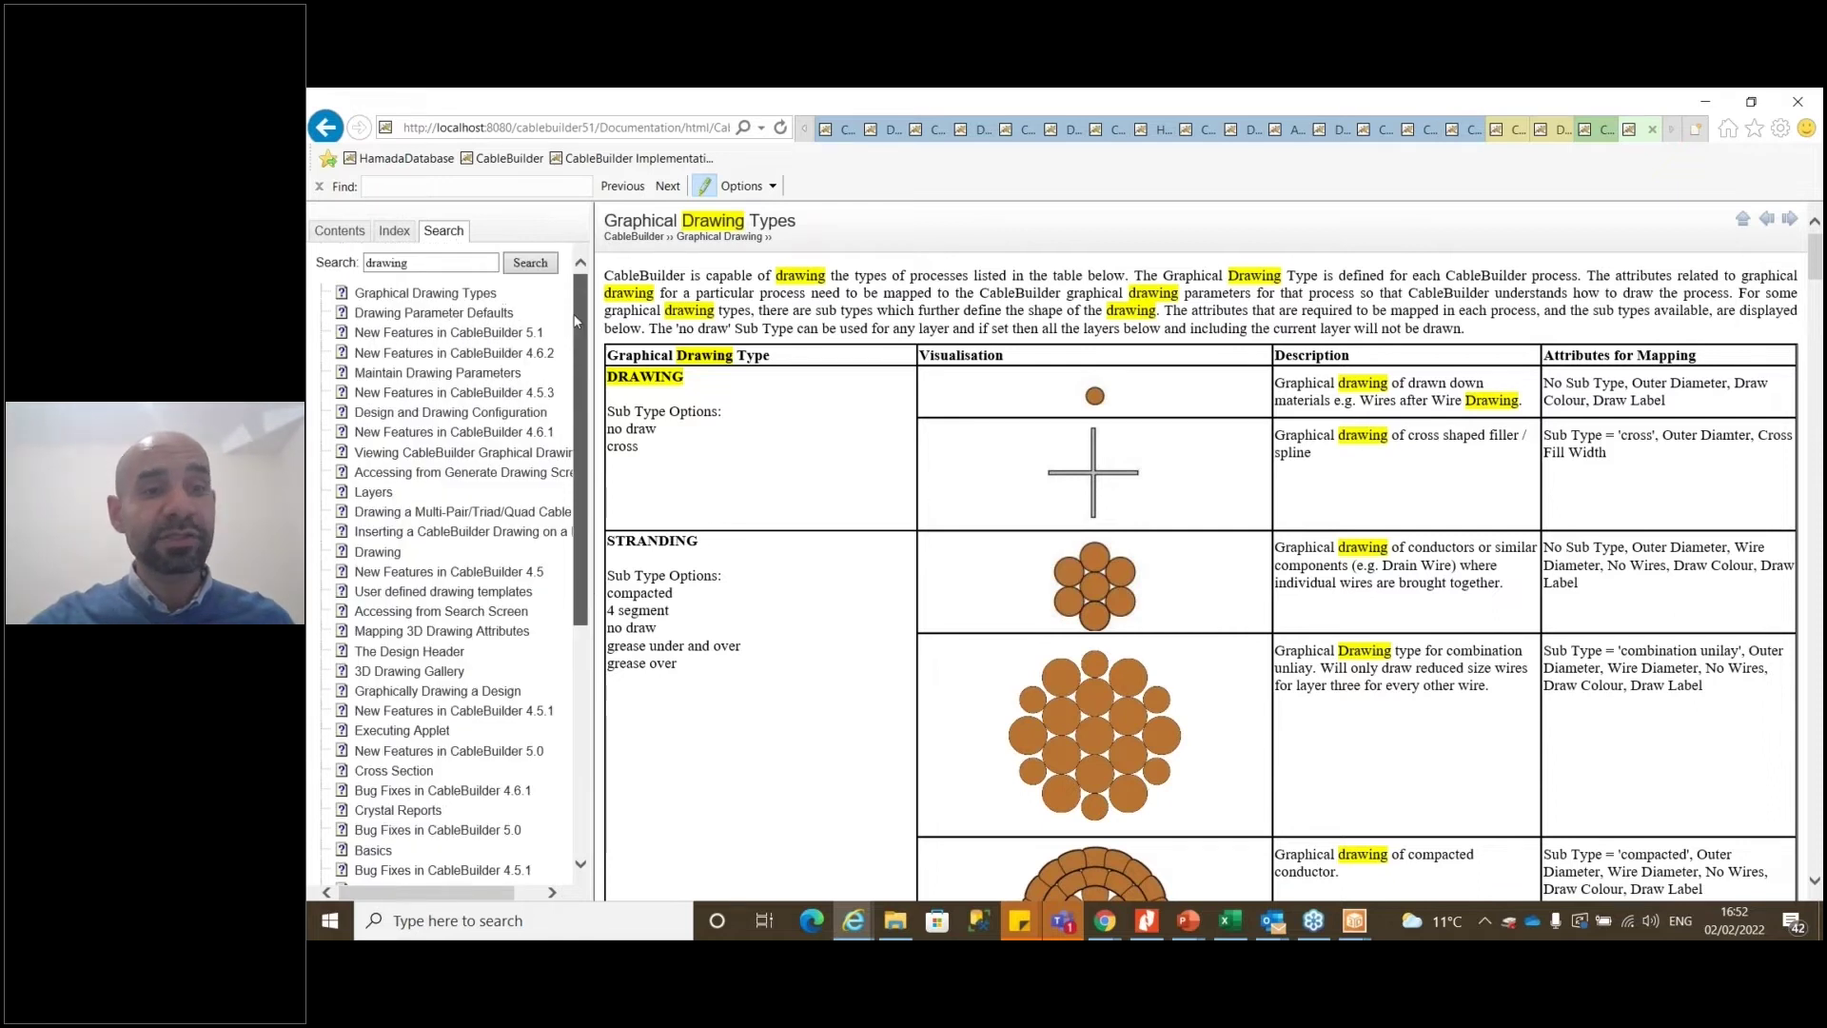
{"action": "scroll", "coordinate": [1172, 440], "scroll_direction": "down", "scroll_amount": 2}
{"action": "scroll", "coordinate": [1172, 441], "scroll_direction": "down", "scroll_amount": 4}
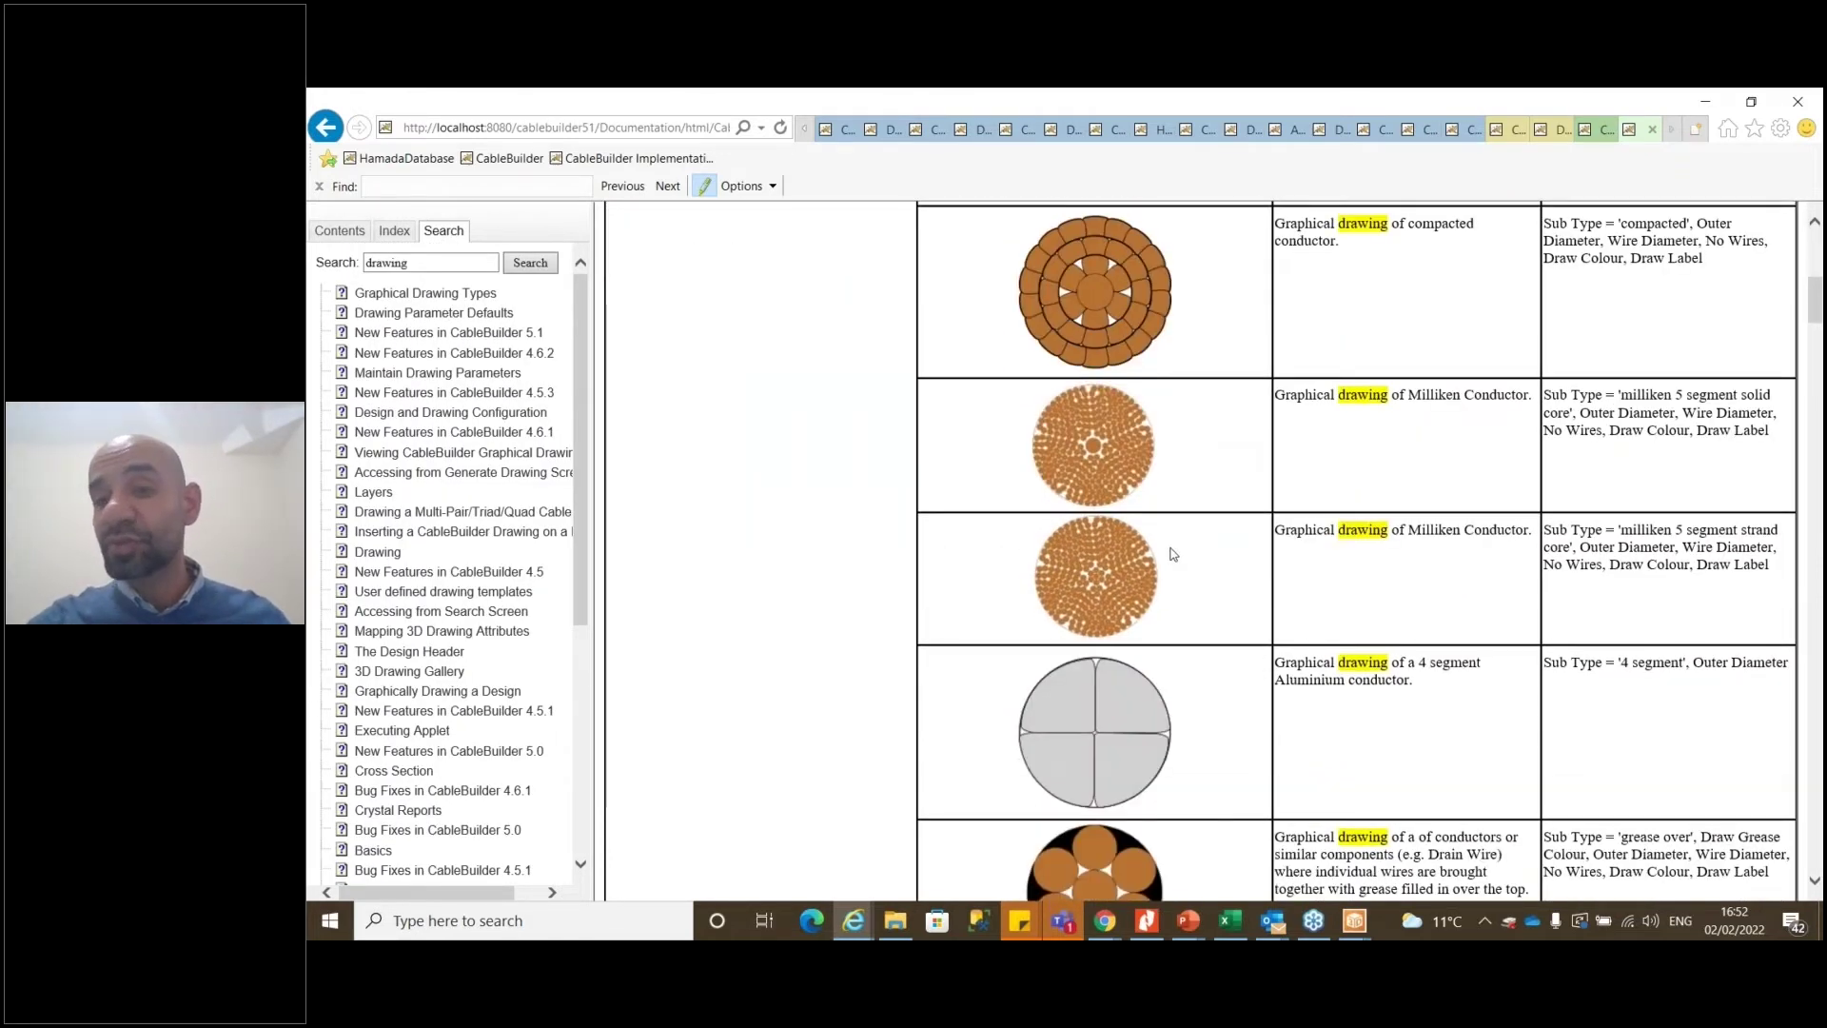
{"action": "scroll", "coordinate": [1172, 554], "scroll_direction": "down", "scroll_amount": 7}
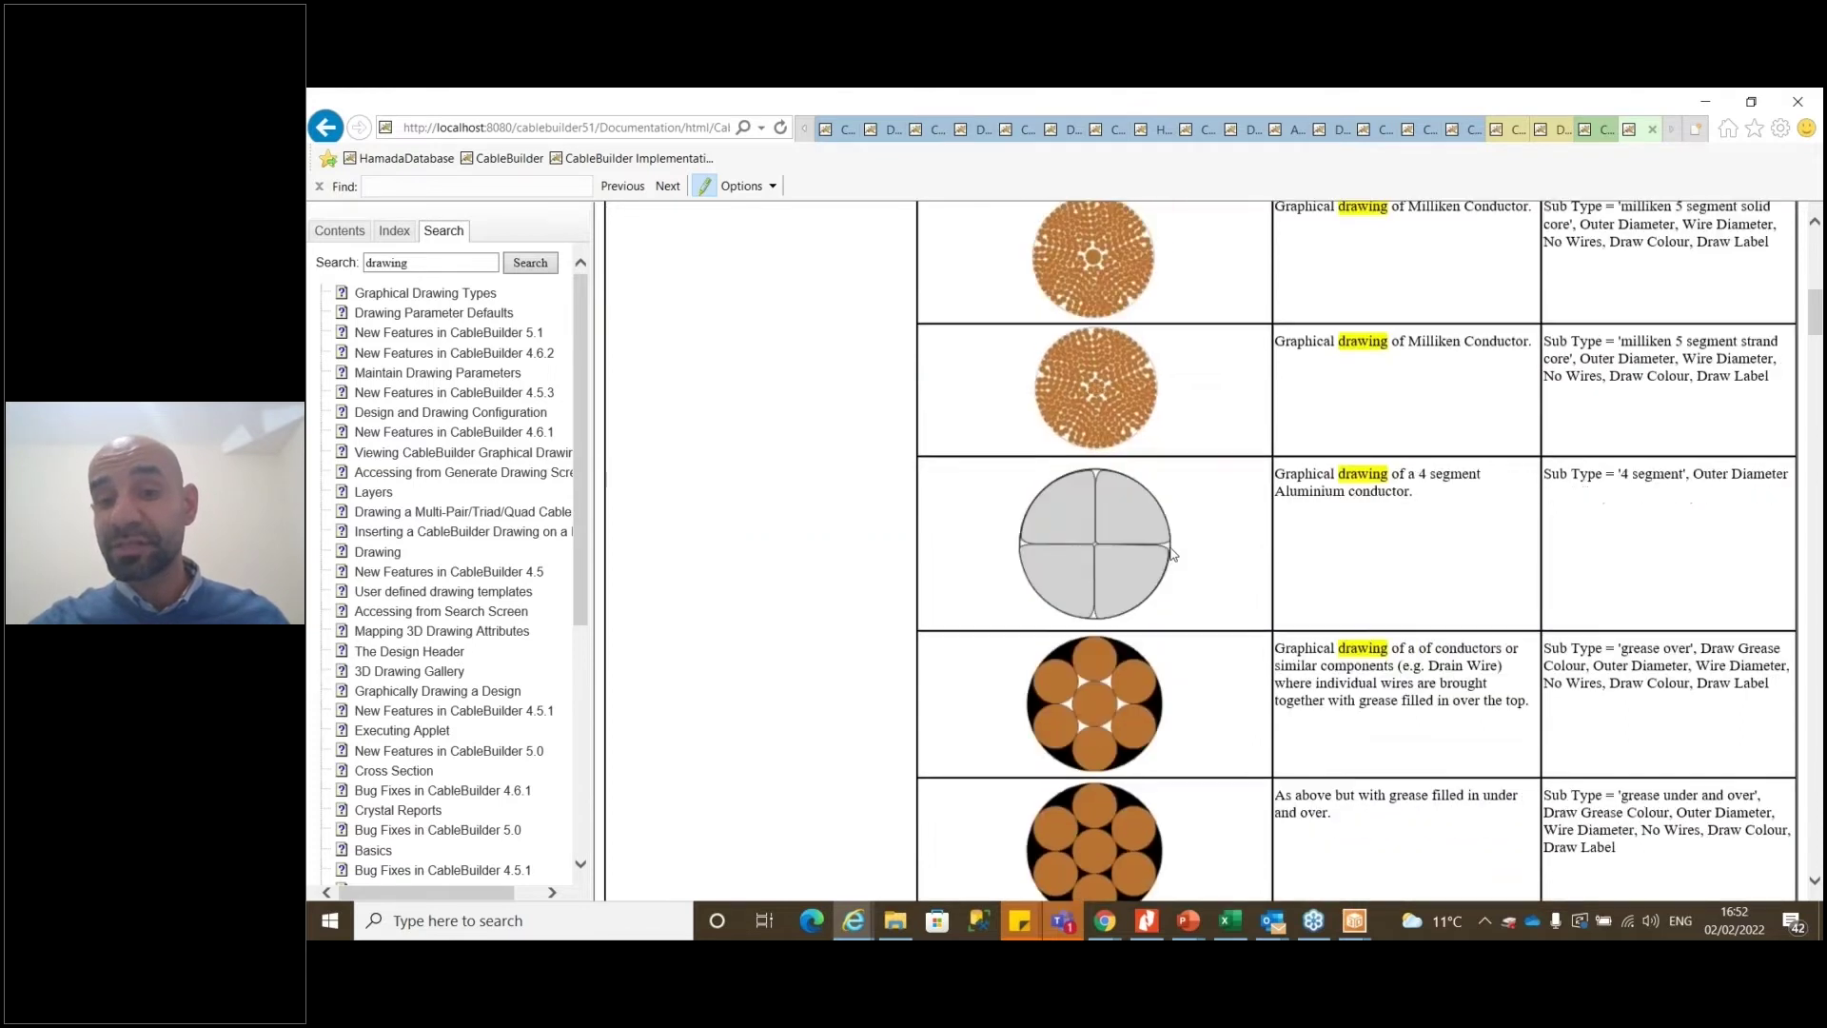
{"action": "scroll", "coordinate": [1171, 554], "scroll_direction": "down", "scroll_amount": 6}
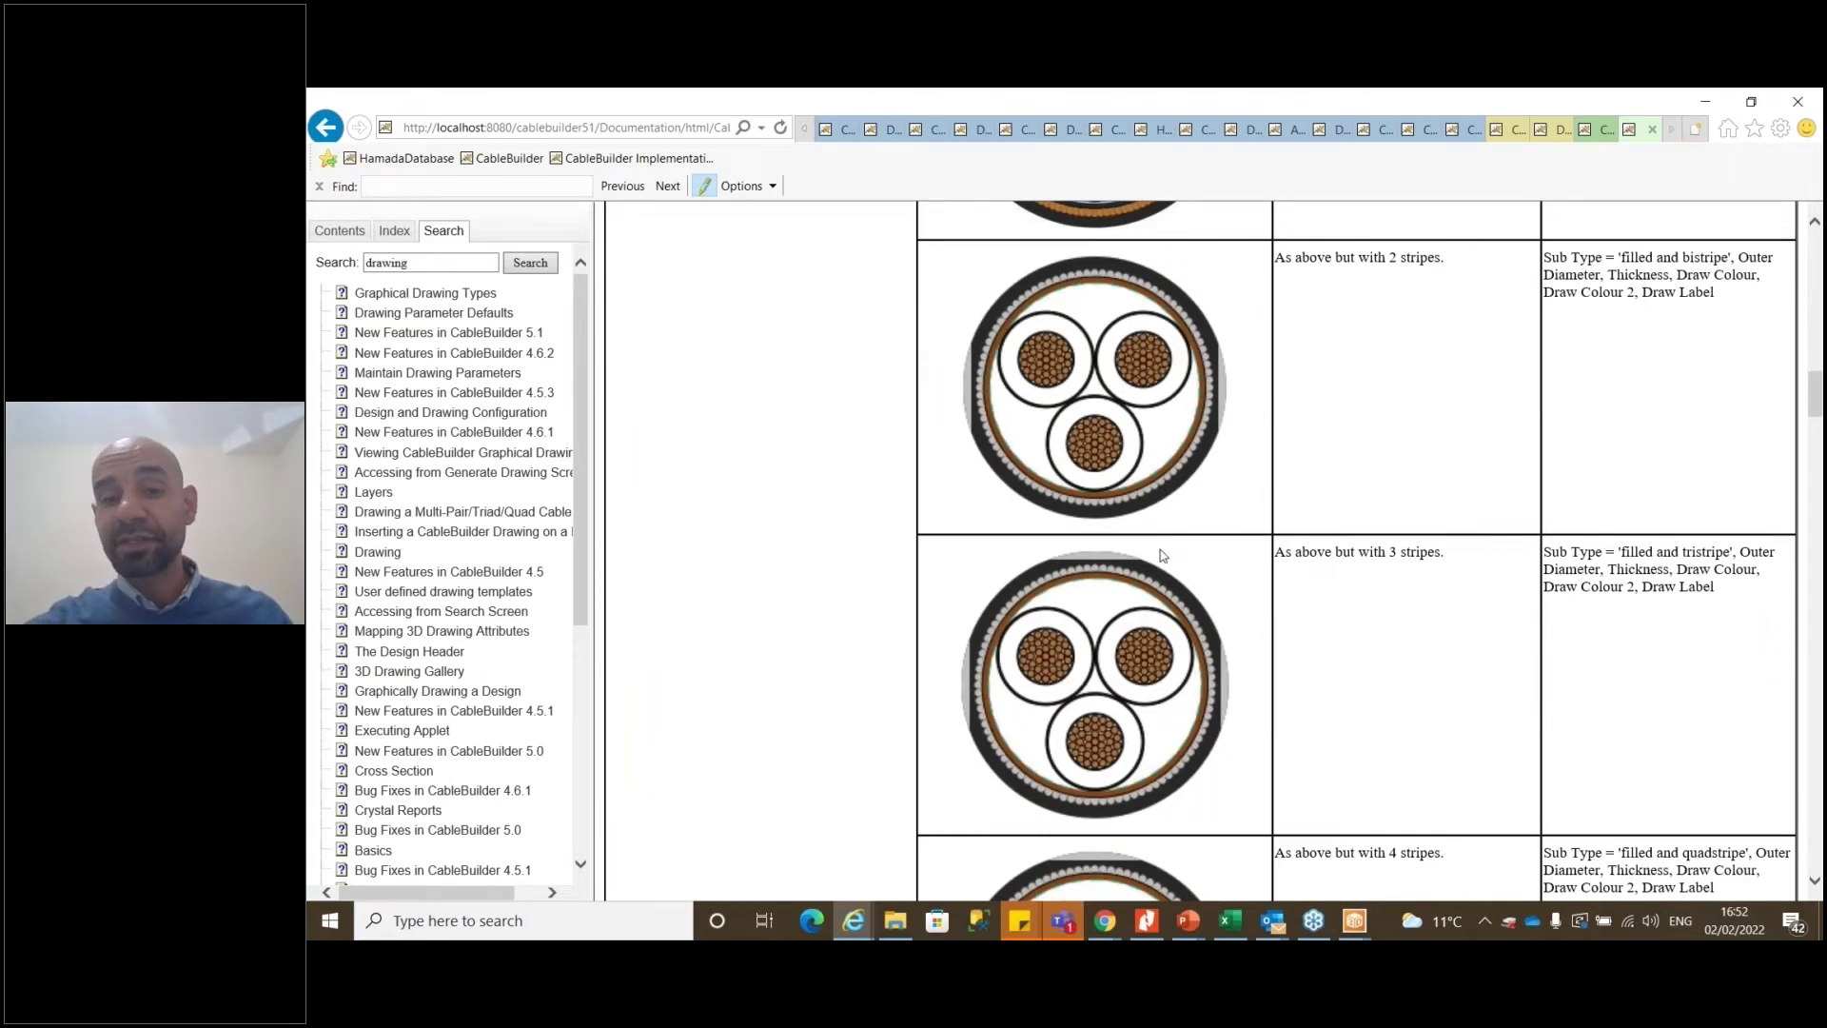
{"action": "scroll", "coordinate": [1163, 556], "scroll_direction": "down", "scroll_amount": 12}
{"action": "scroll", "coordinate": [1195, 492], "scroll_direction": "down", "scroll_amount": 20}
{"action": "scroll", "coordinate": [1195, 487], "scroll_direction": "down", "scroll_amount": 20}
{"action": "scroll", "coordinate": [1196, 486], "scroll_direction": "down", "scroll_amount": 15}
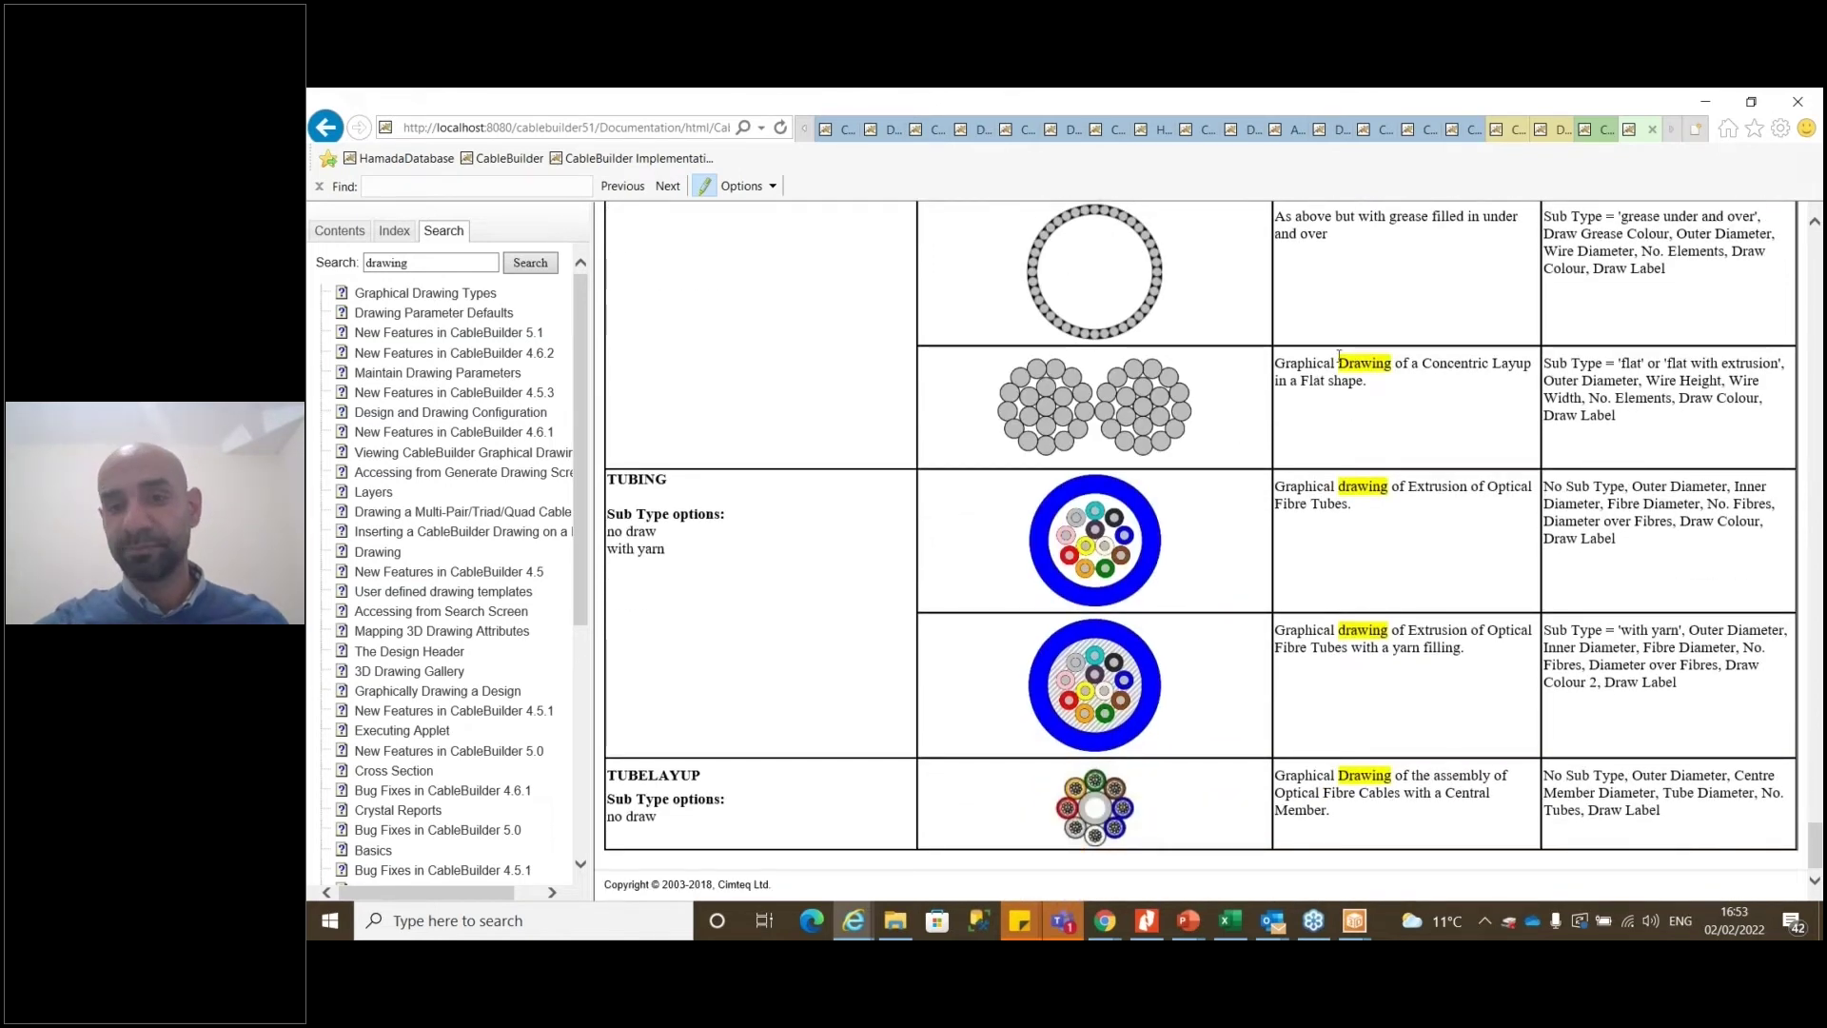
Switch from the documentation back to the main CableBuilder page and open the Designs module
{"action": "left_click", "coordinate": [1541, 138]}
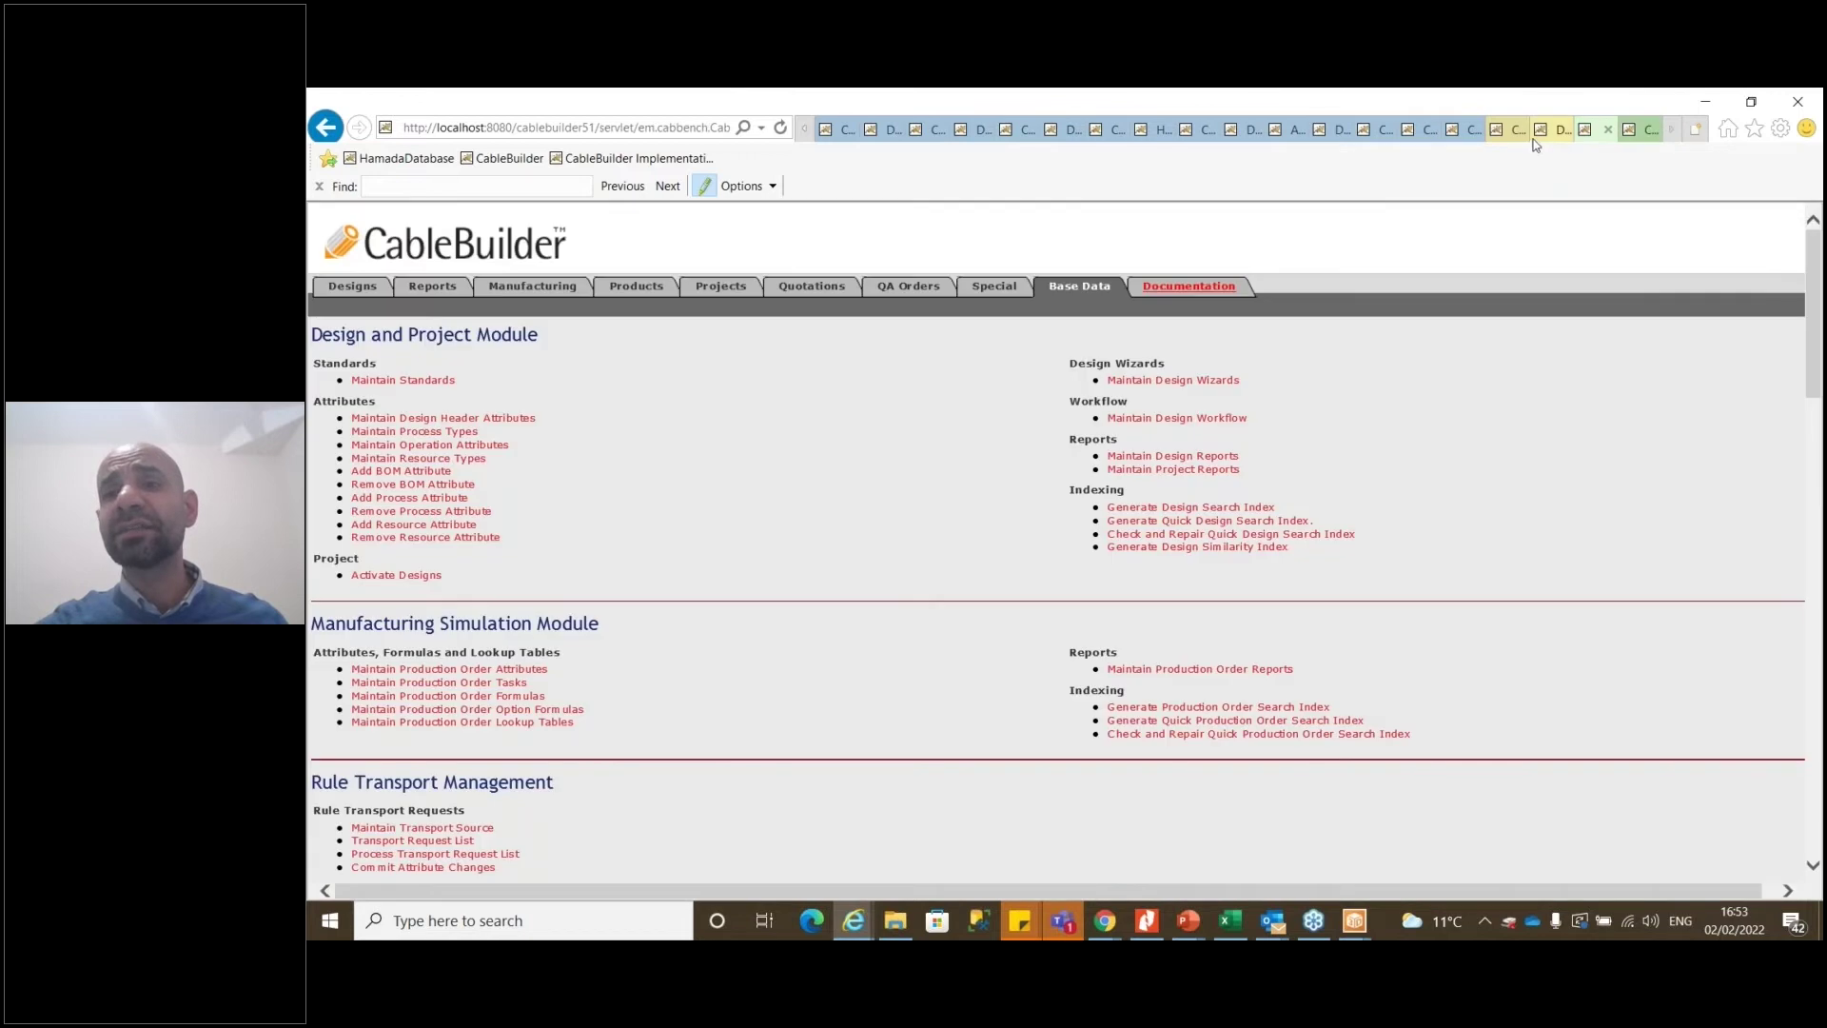
{"action": "left_click", "coordinate": [365, 299]}
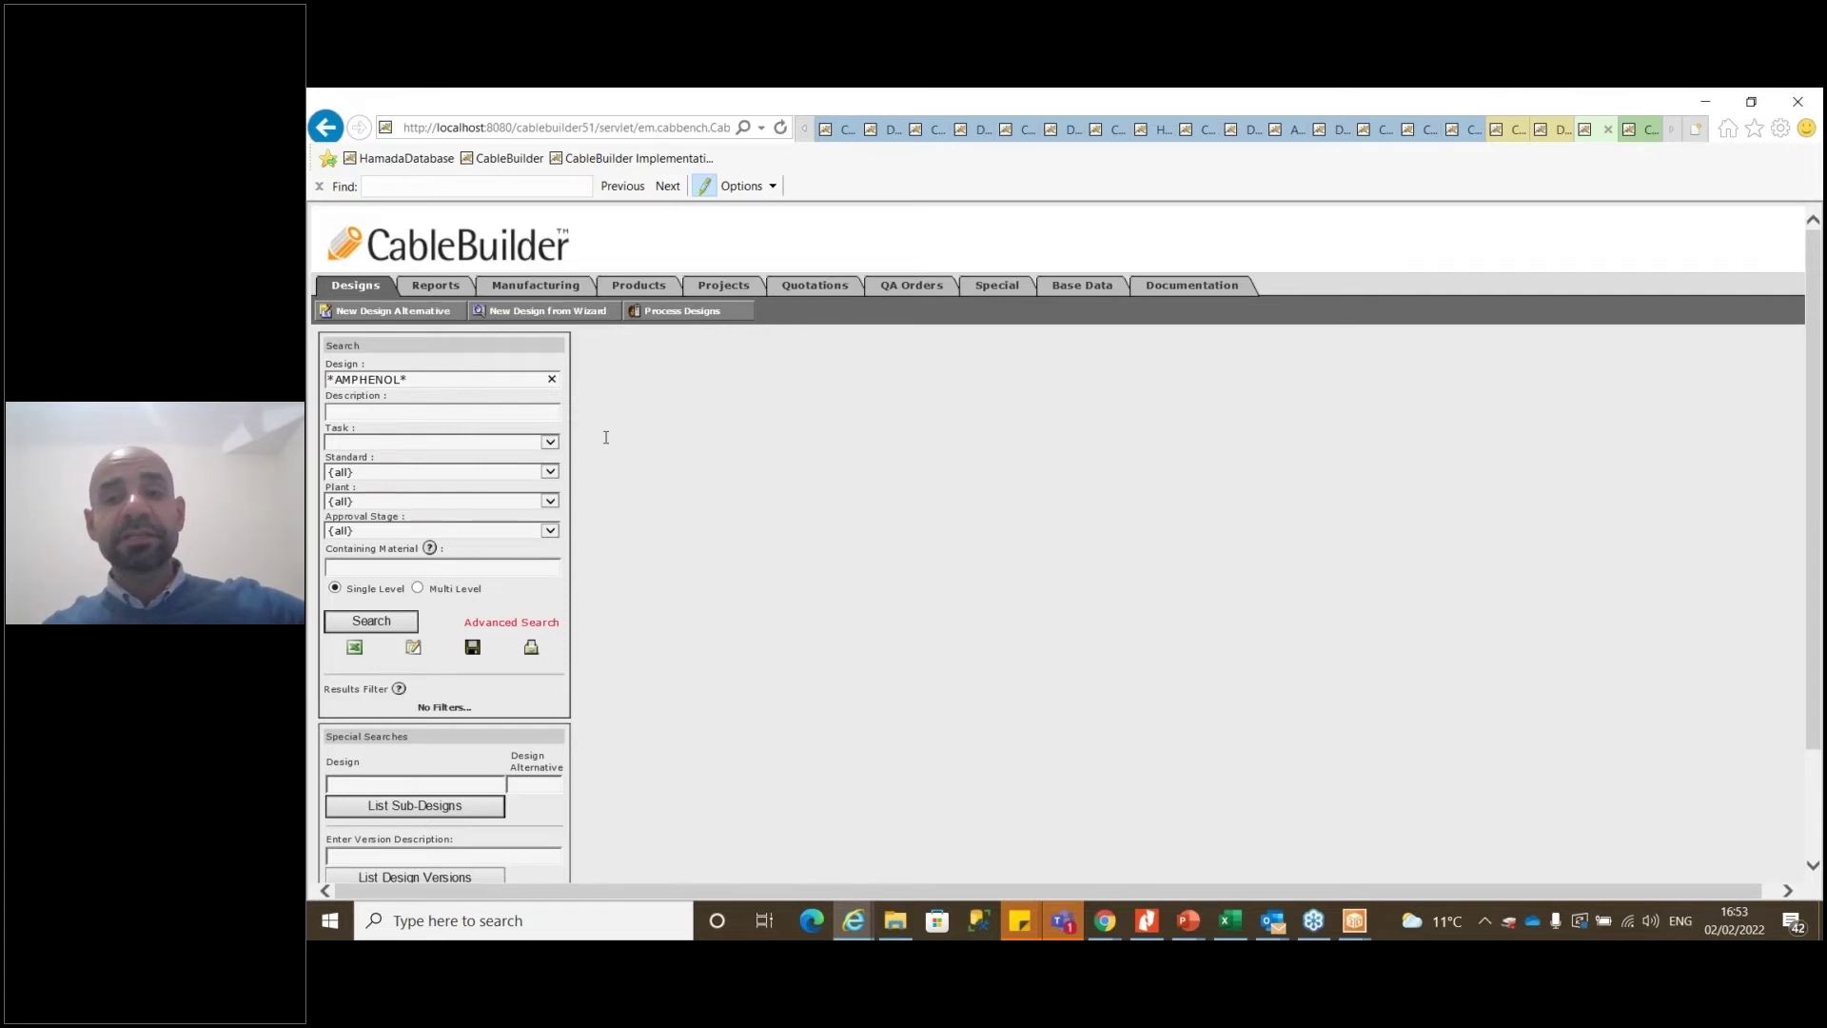
Remove AMPHENOL from the Design search text, leaving only the ** wildcards, and review the available Task options
{"action": "double_click", "coordinate": [370, 380]}
{"action": "key", "text": "BackSpace"}
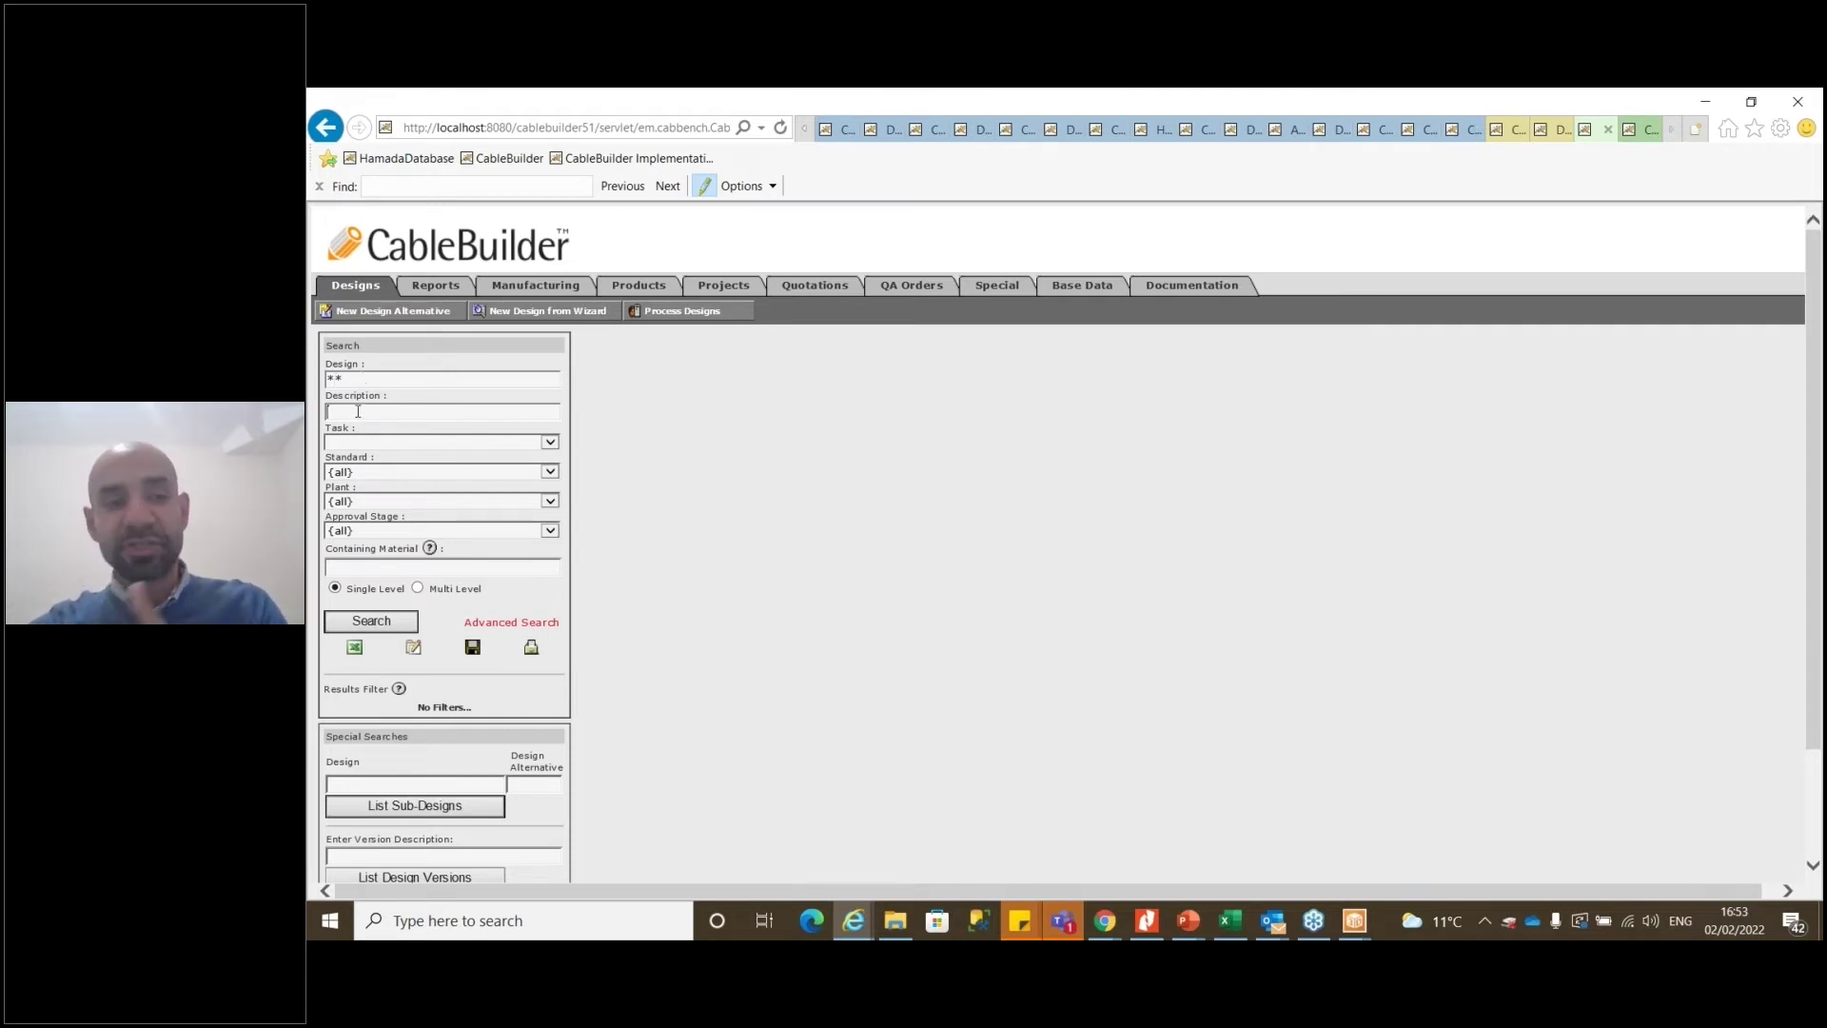
{"action": "left_click", "coordinate": [363, 443]}
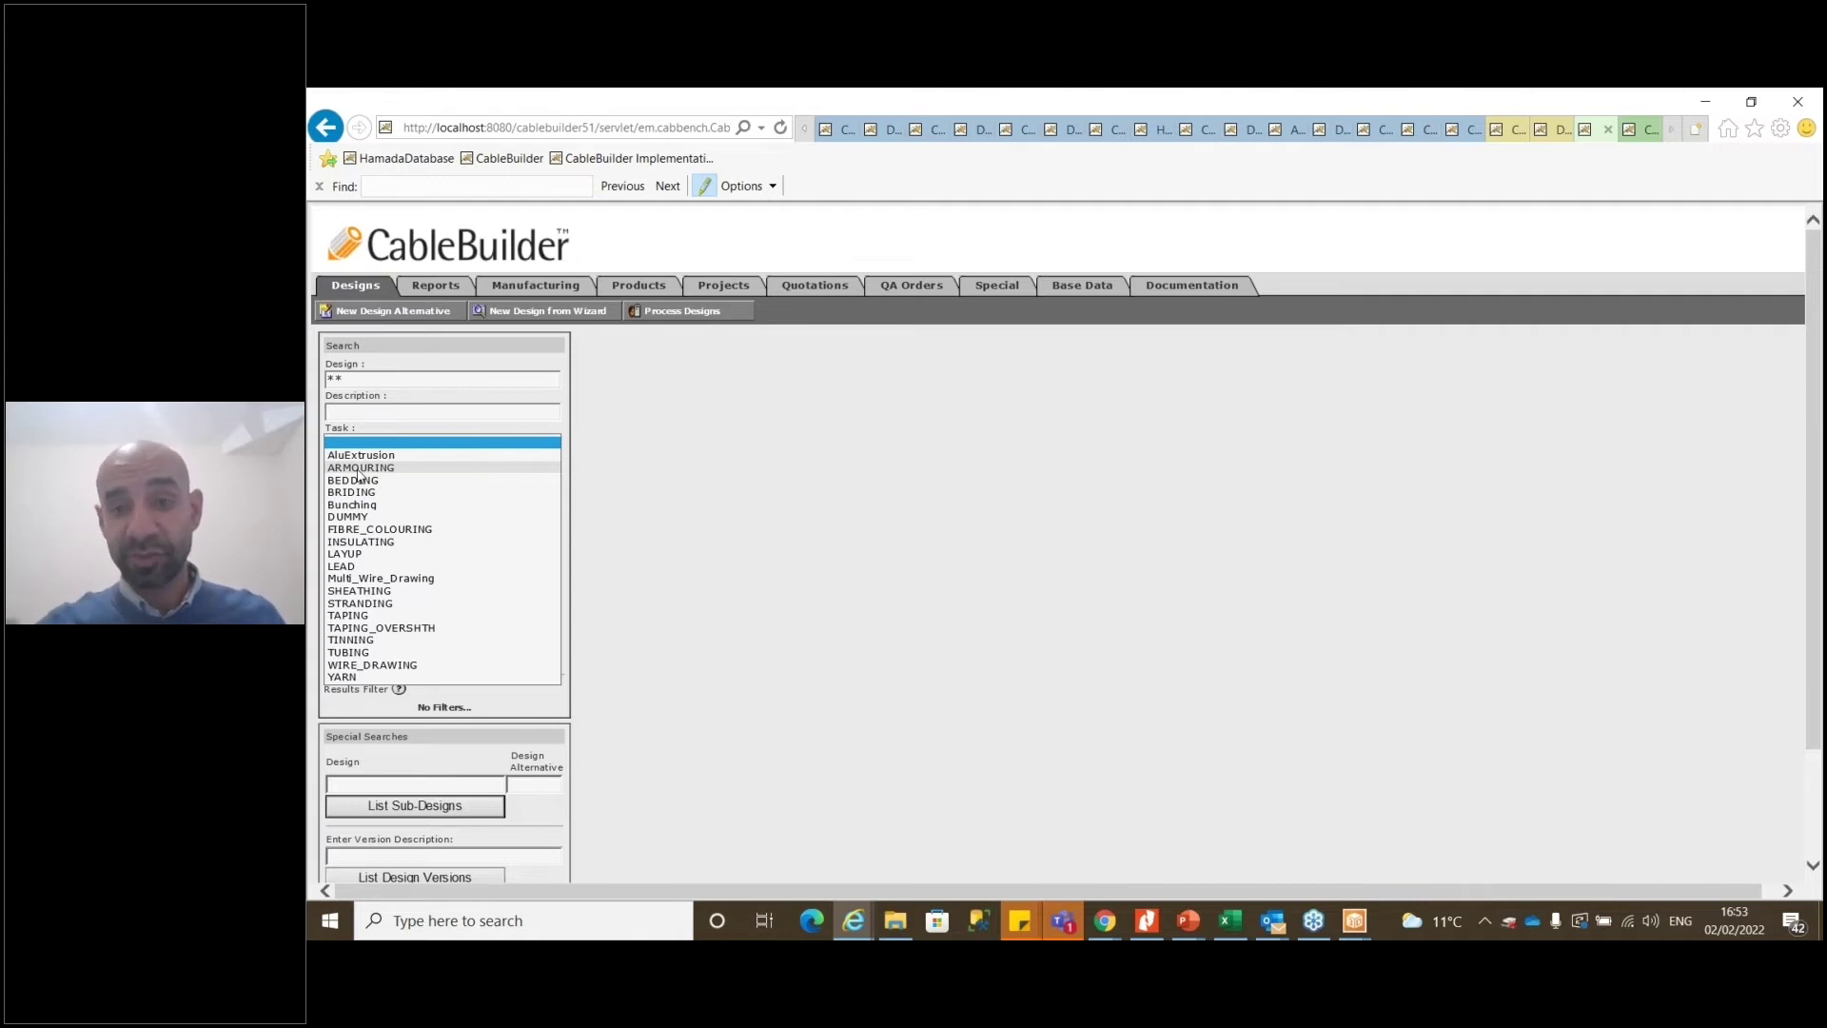
{"action": "left_click", "coordinate": [612, 460]}
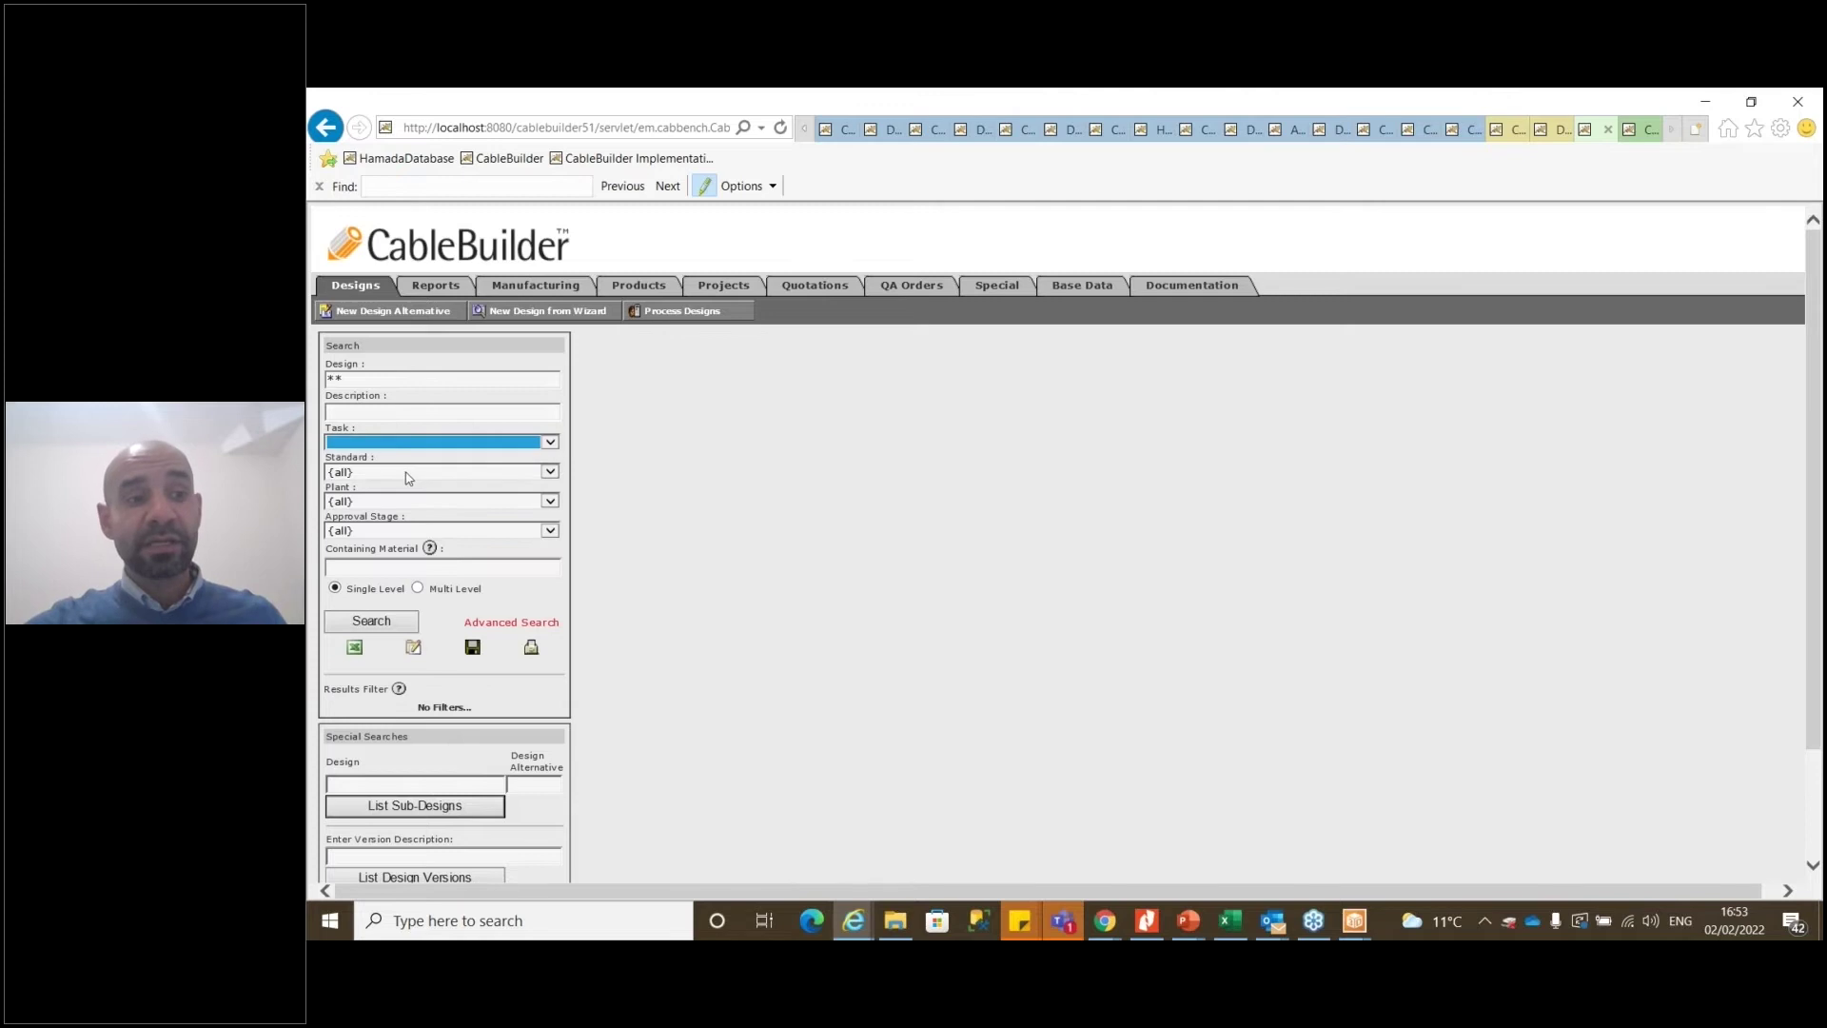
Review the Standard, Plant and Approval Stage filter options of the design search, leaving each set to {all}
{"action": "left_click", "coordinate": [407, 473]}
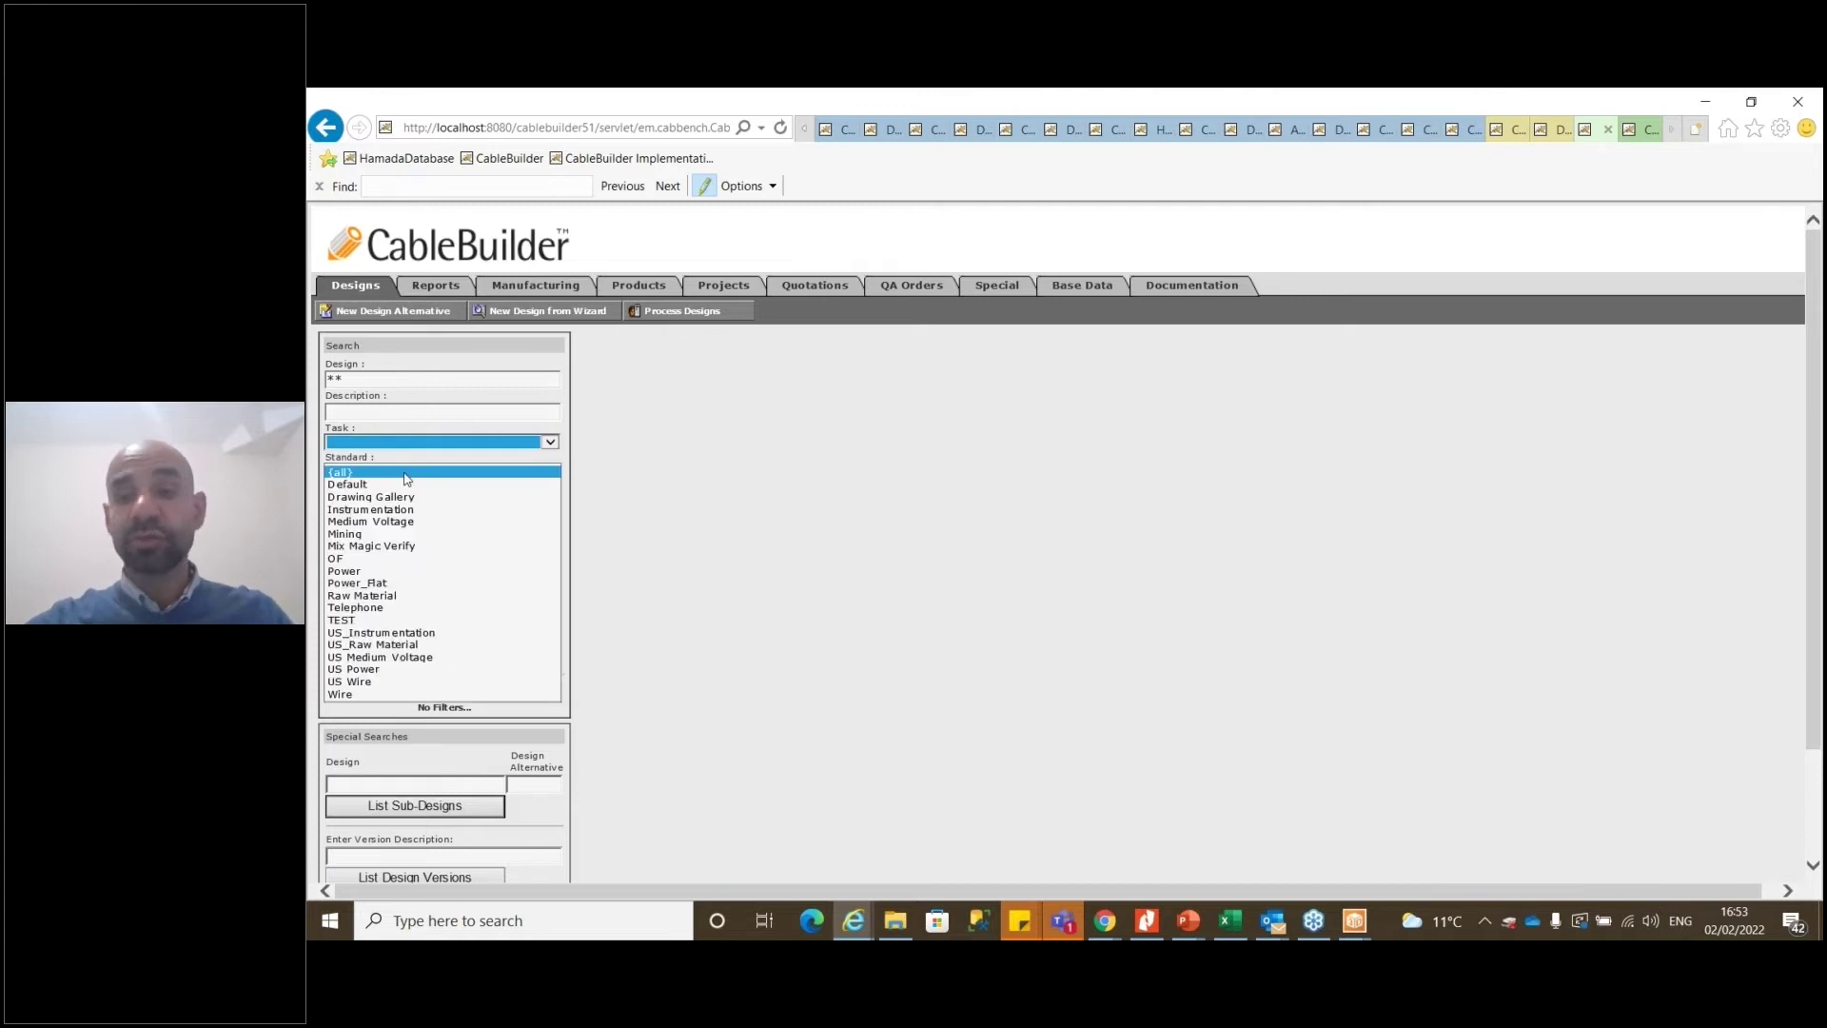
{"action": "left_click", "coordinate": [408, 473]}
{"action": "left_click", "coordinate": [390, 501]}
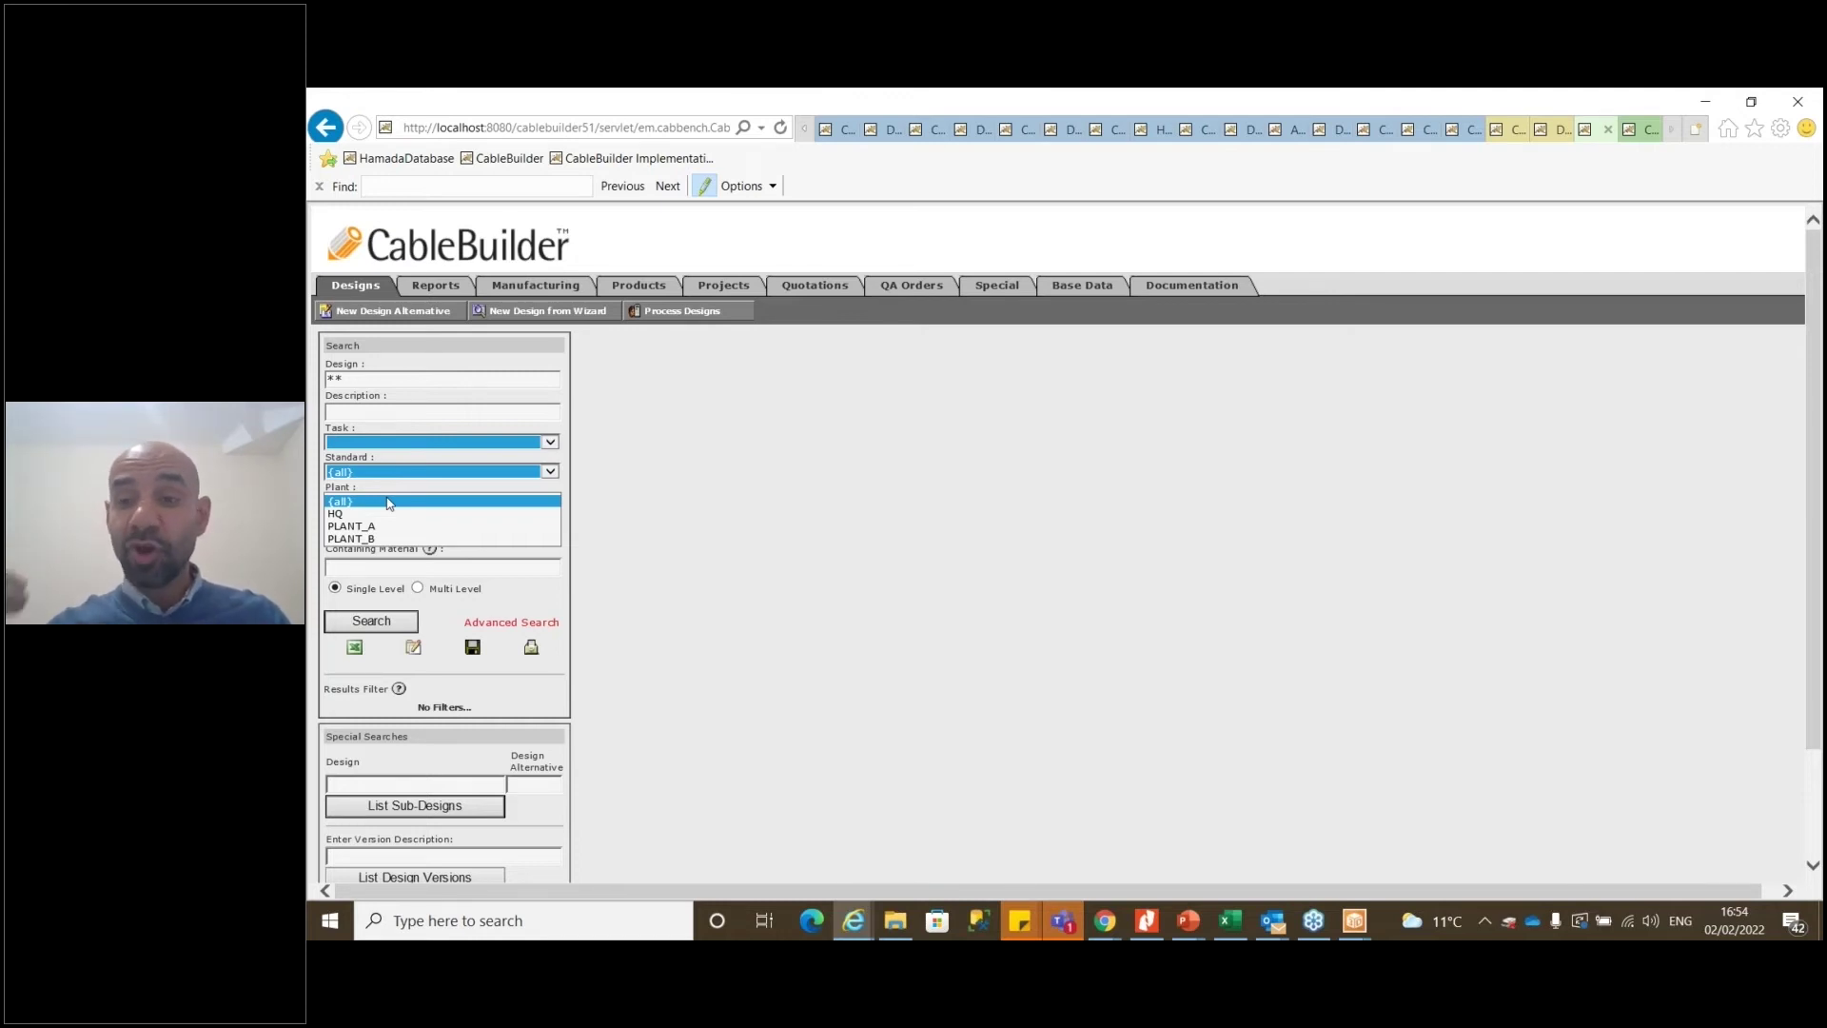
{"action": "left_click", "coordinate": [496, 483]}
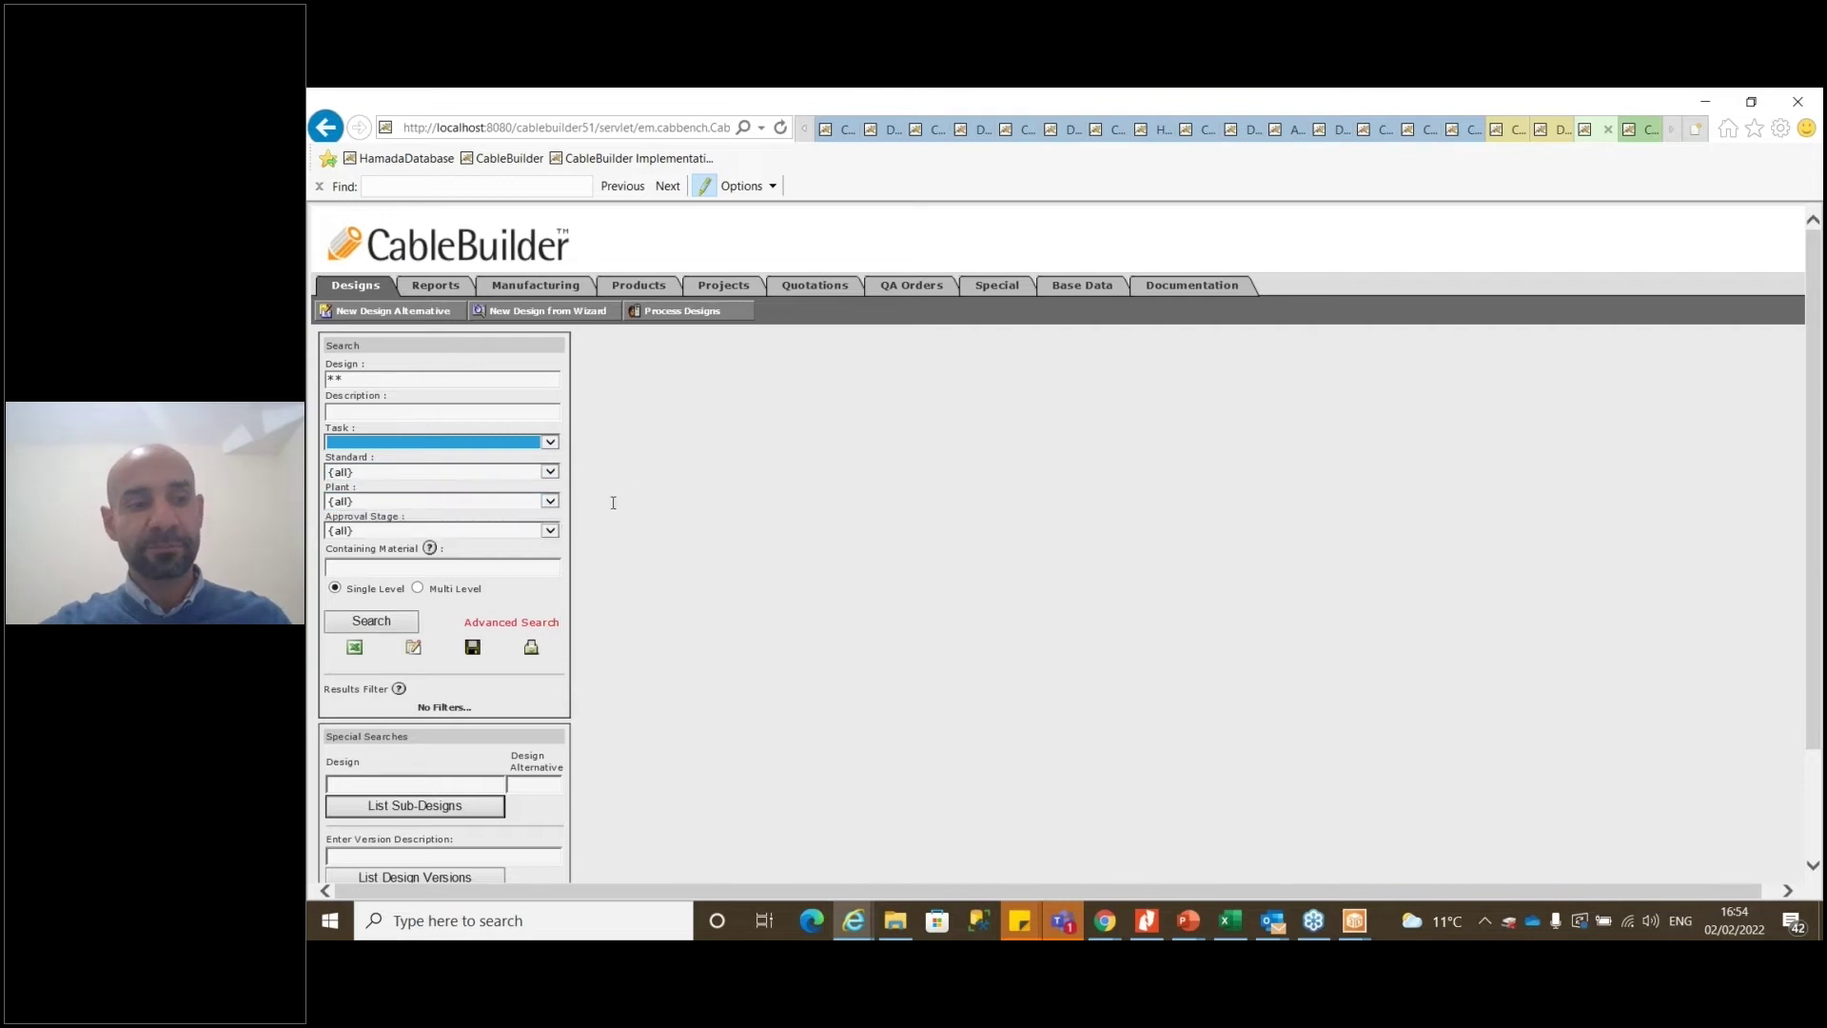
{"action": "left_click", "coordinate": [496, 533]}
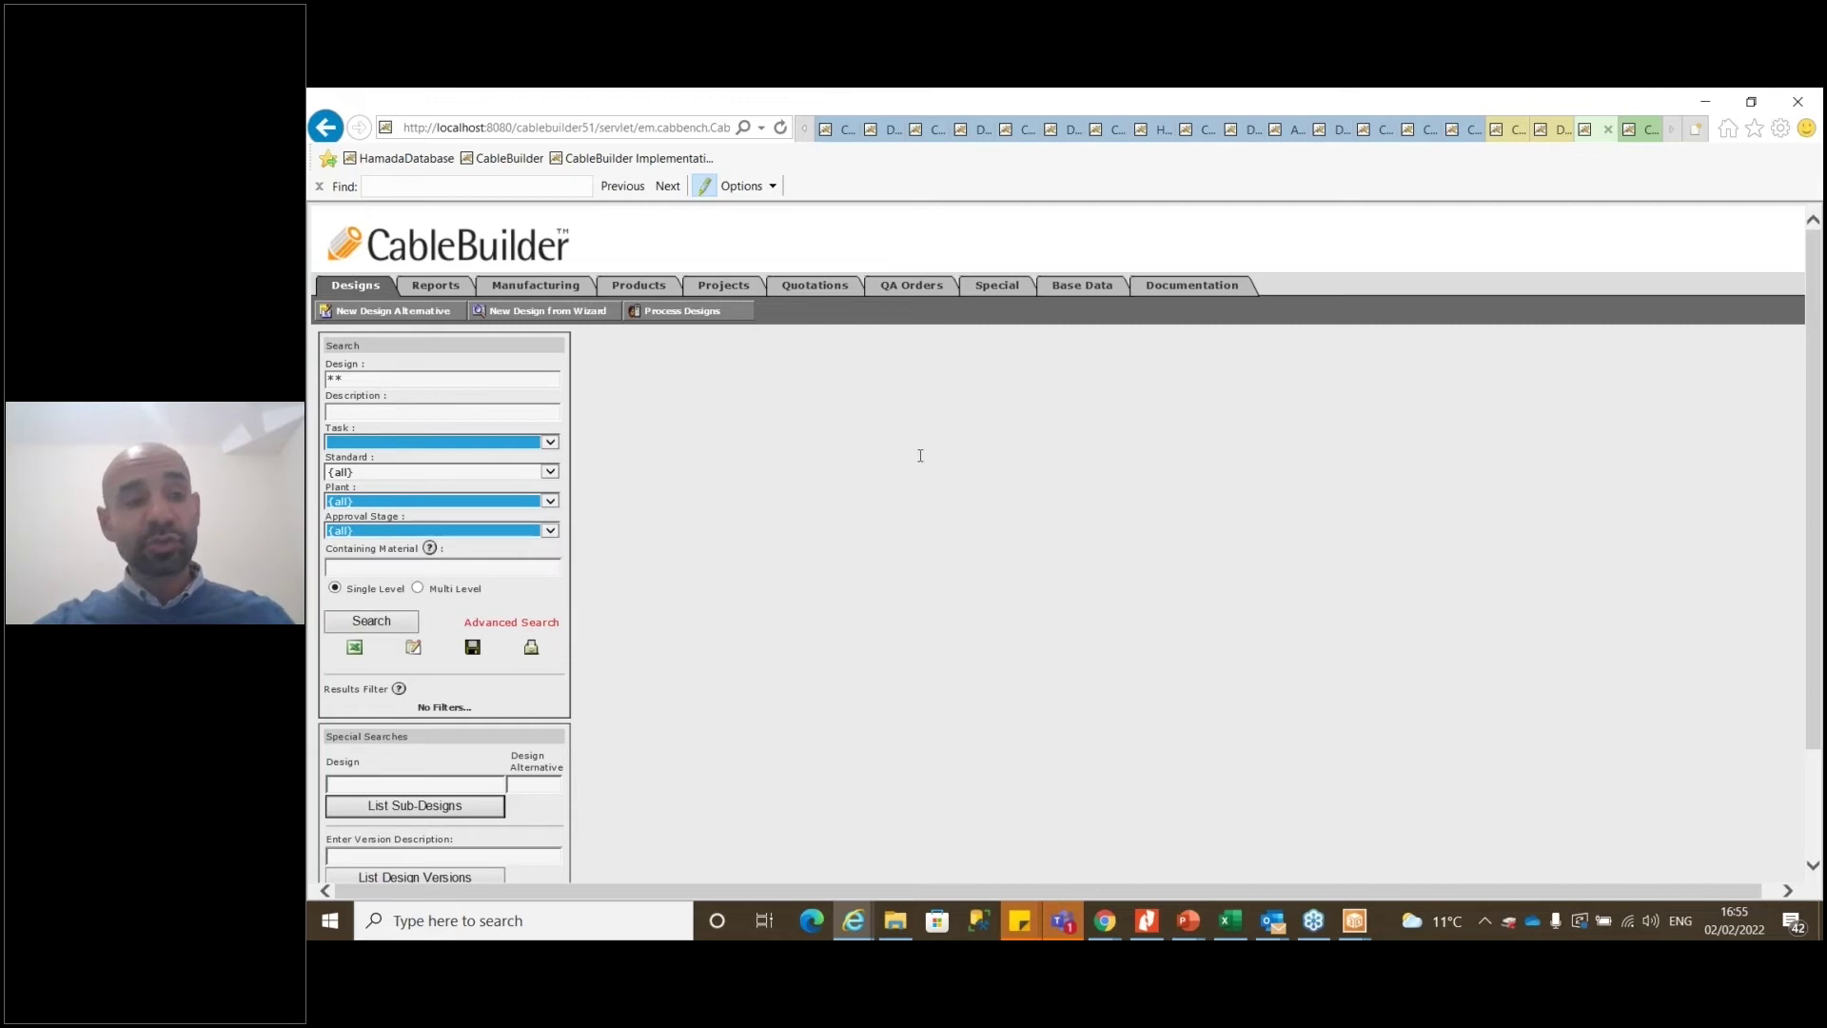
Examine the layer structures and cross-section drawings of the DEMO_NIGERCHIN_48X0.5MM and DEMO_PEWC_TEL_20PAIR_1.5MM2_CABLE designs
{"action": "left_click", "coordinate": [883, 131]}
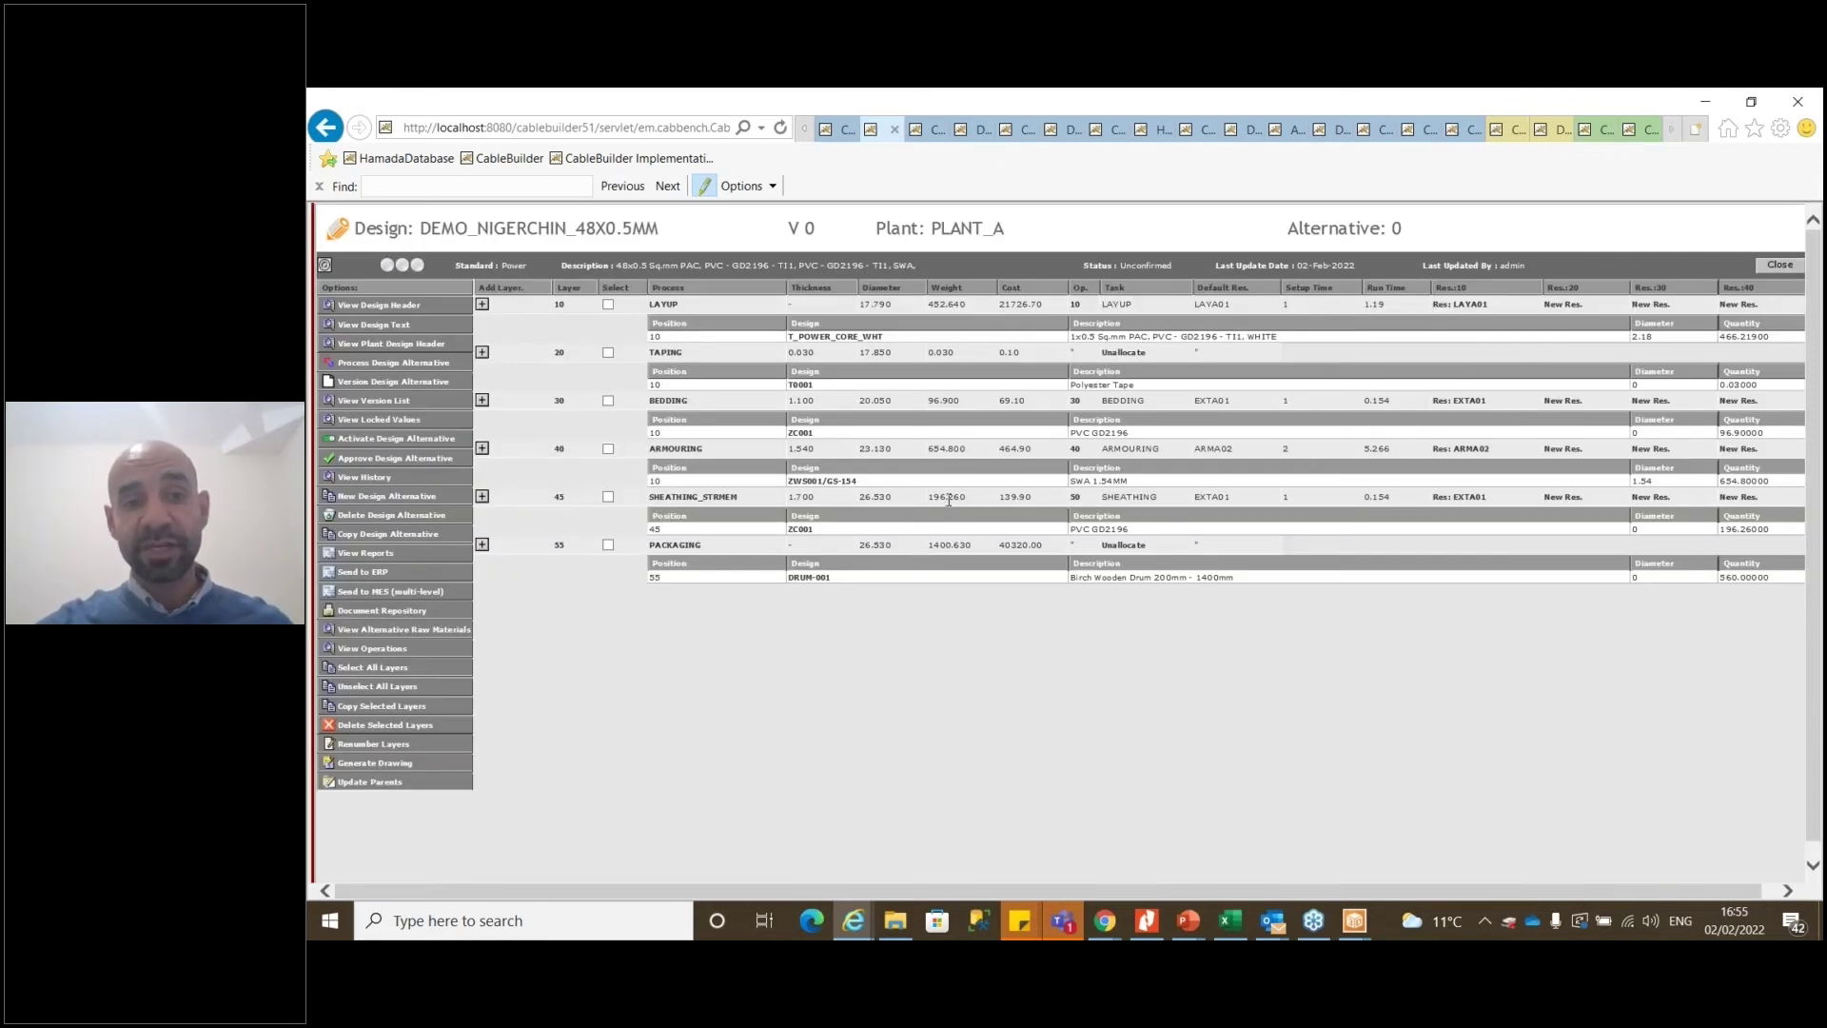
{"action": "left_click", "coordinate": [920, 128]}
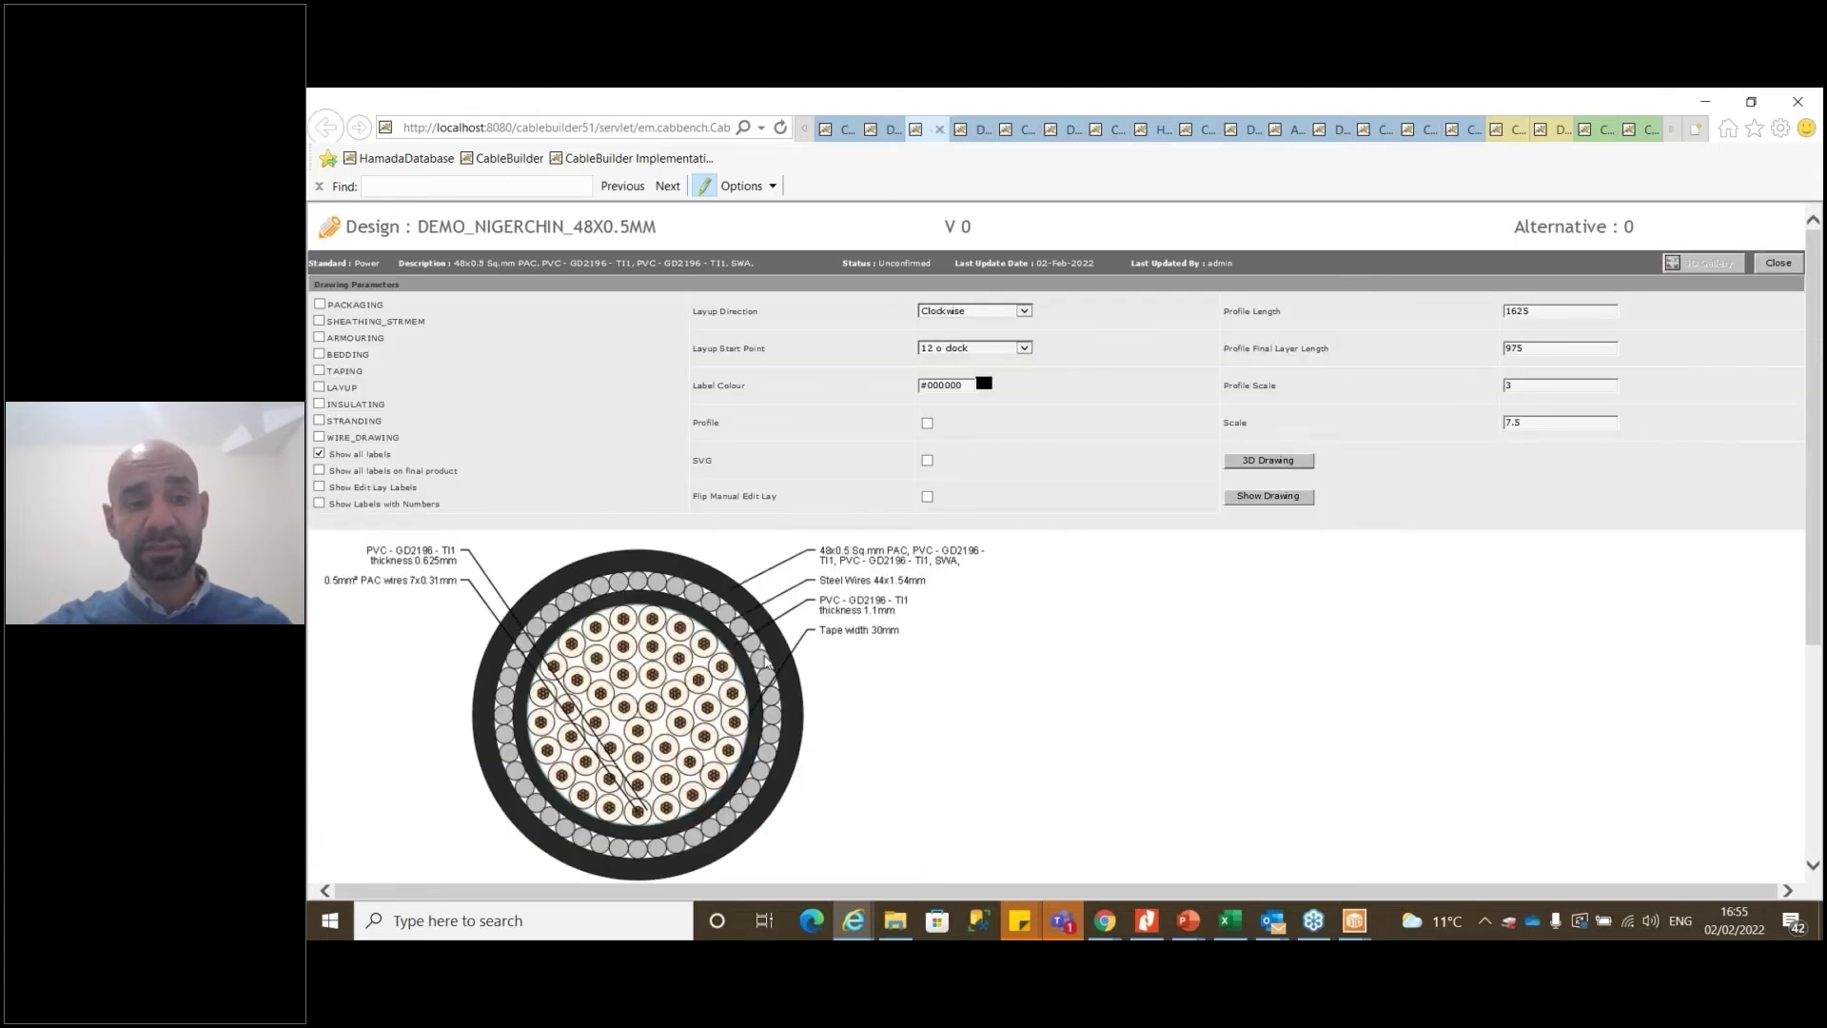
{"action": "left_click", "coordinate": [875, 131]}
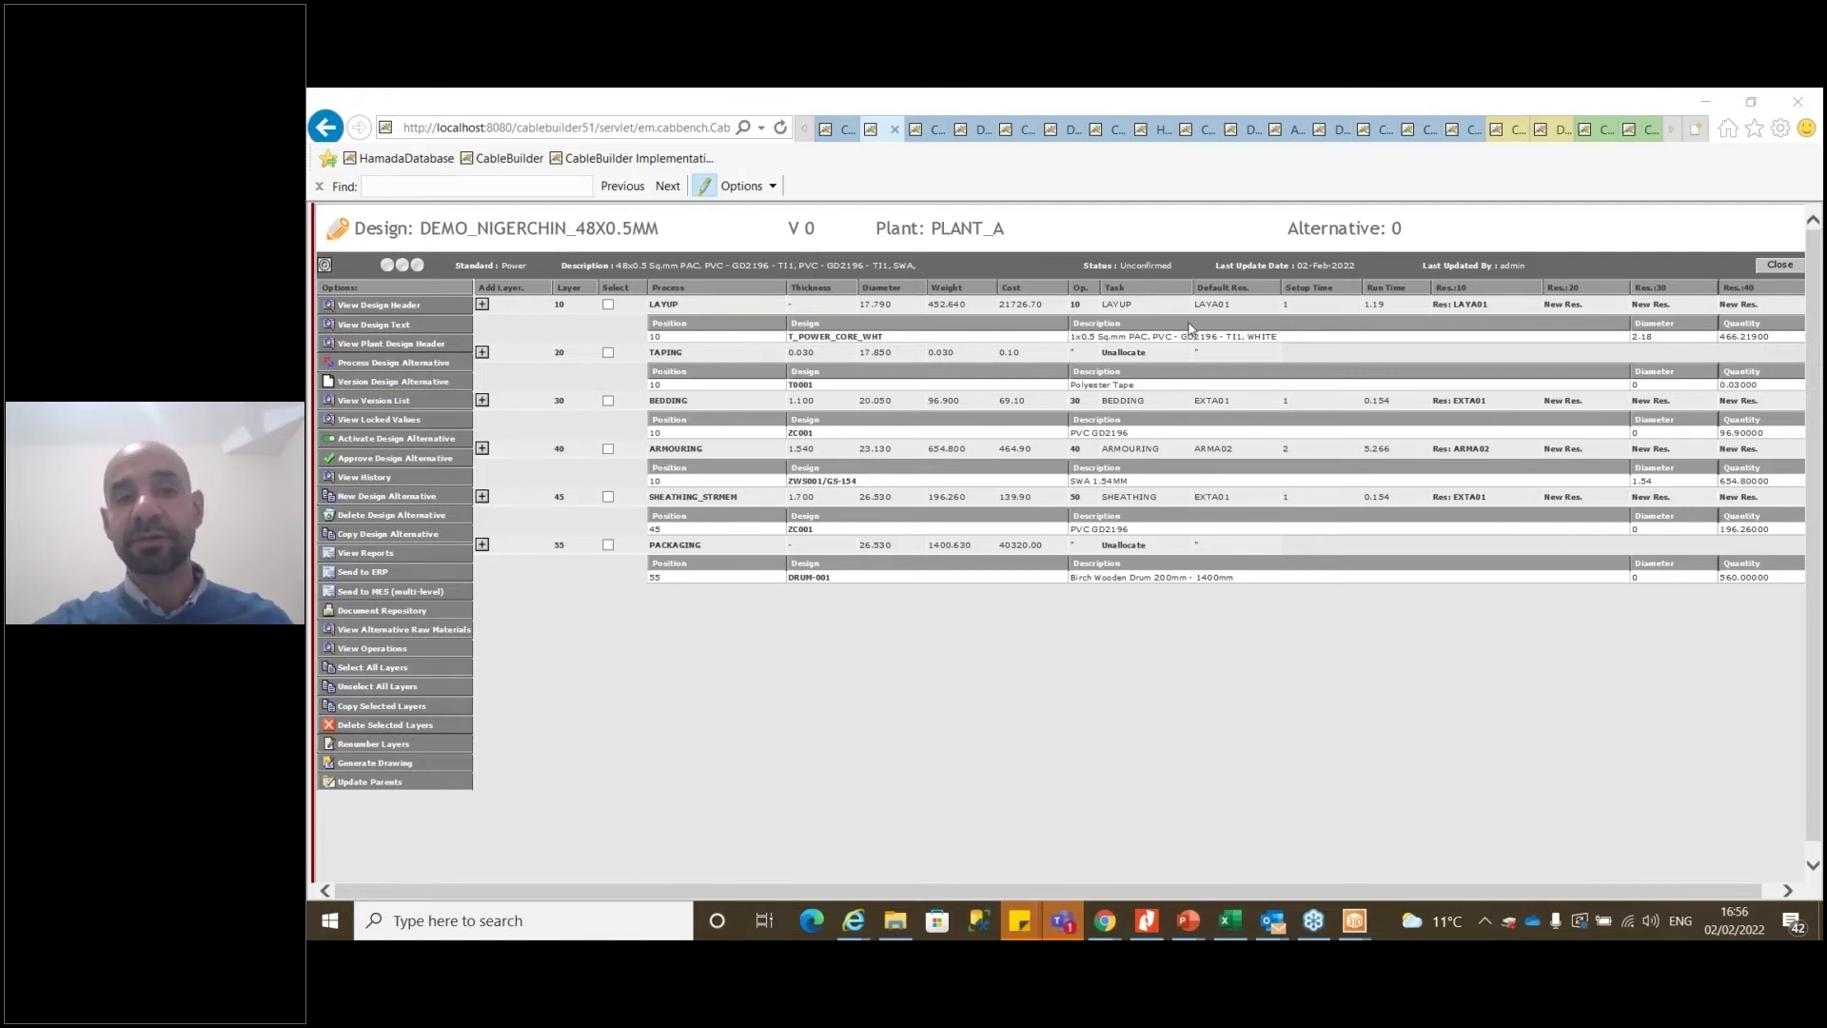
{"action": "left_click", "coordinate": [928, 129]}
{"action": "left_click", "coordinate": [973, 129]}
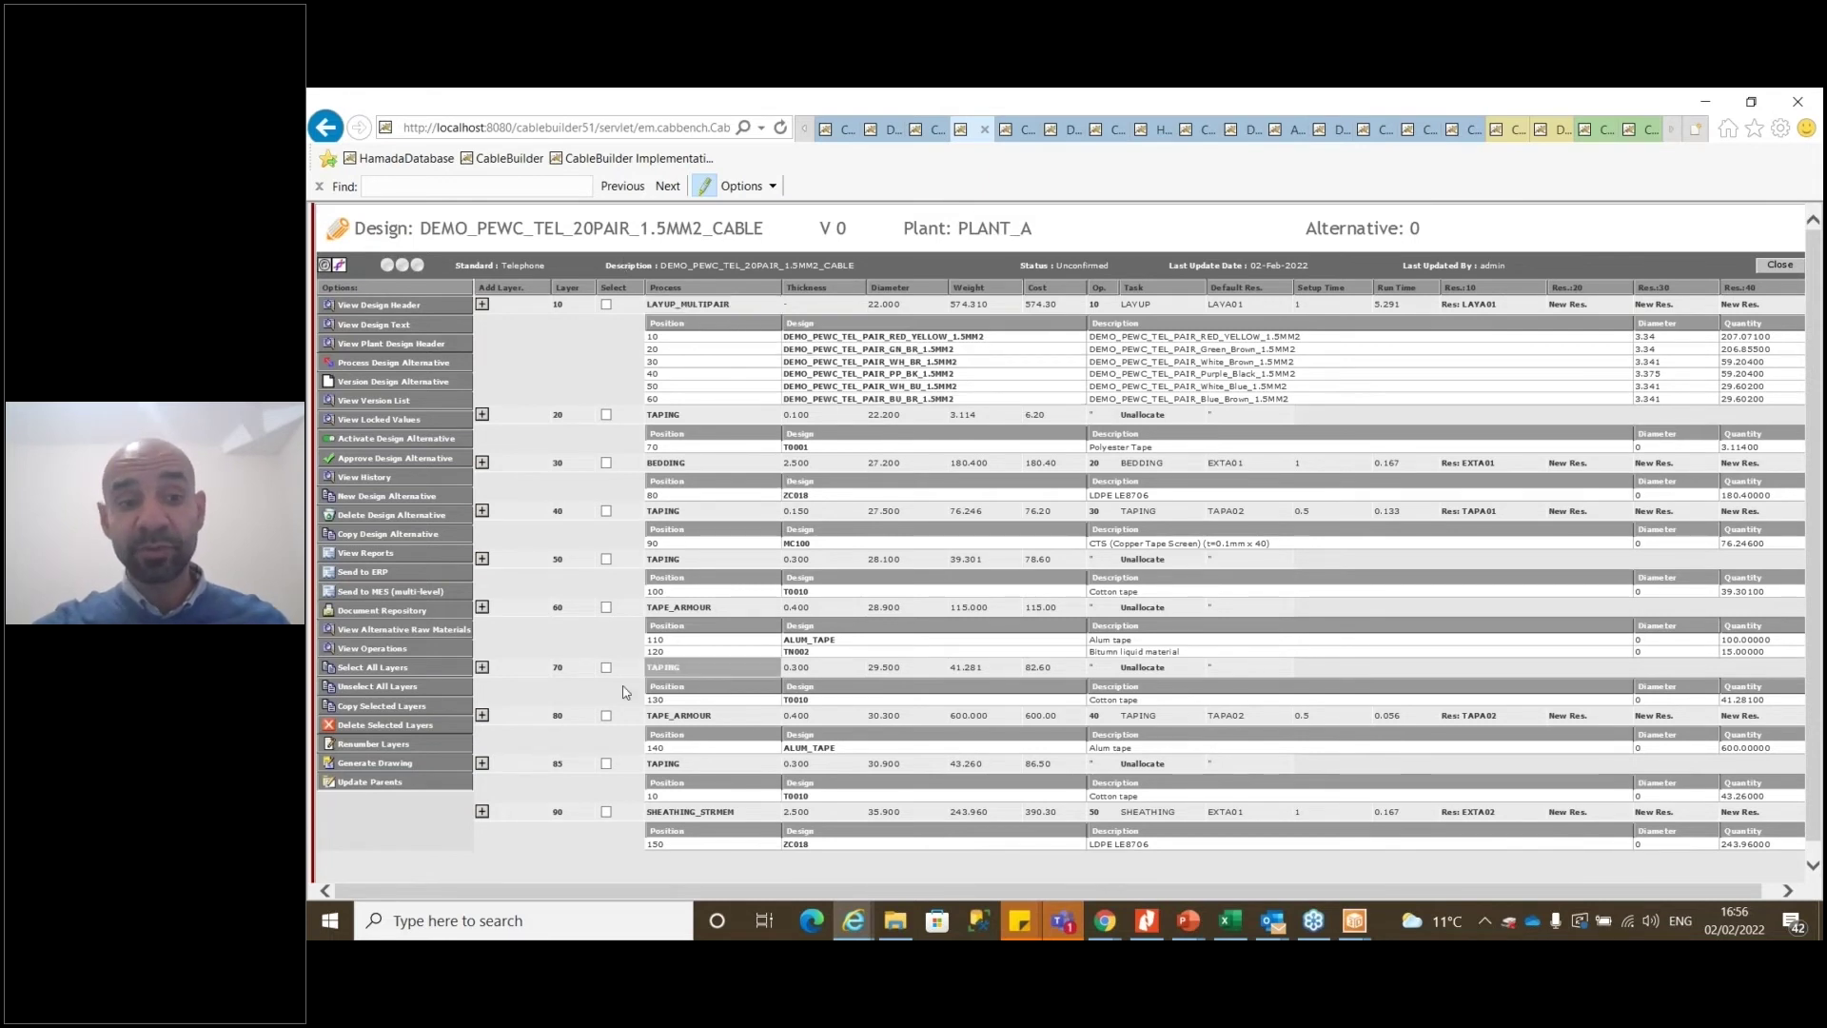
{"action": "left_click", "coordinate": [1009, 129]}
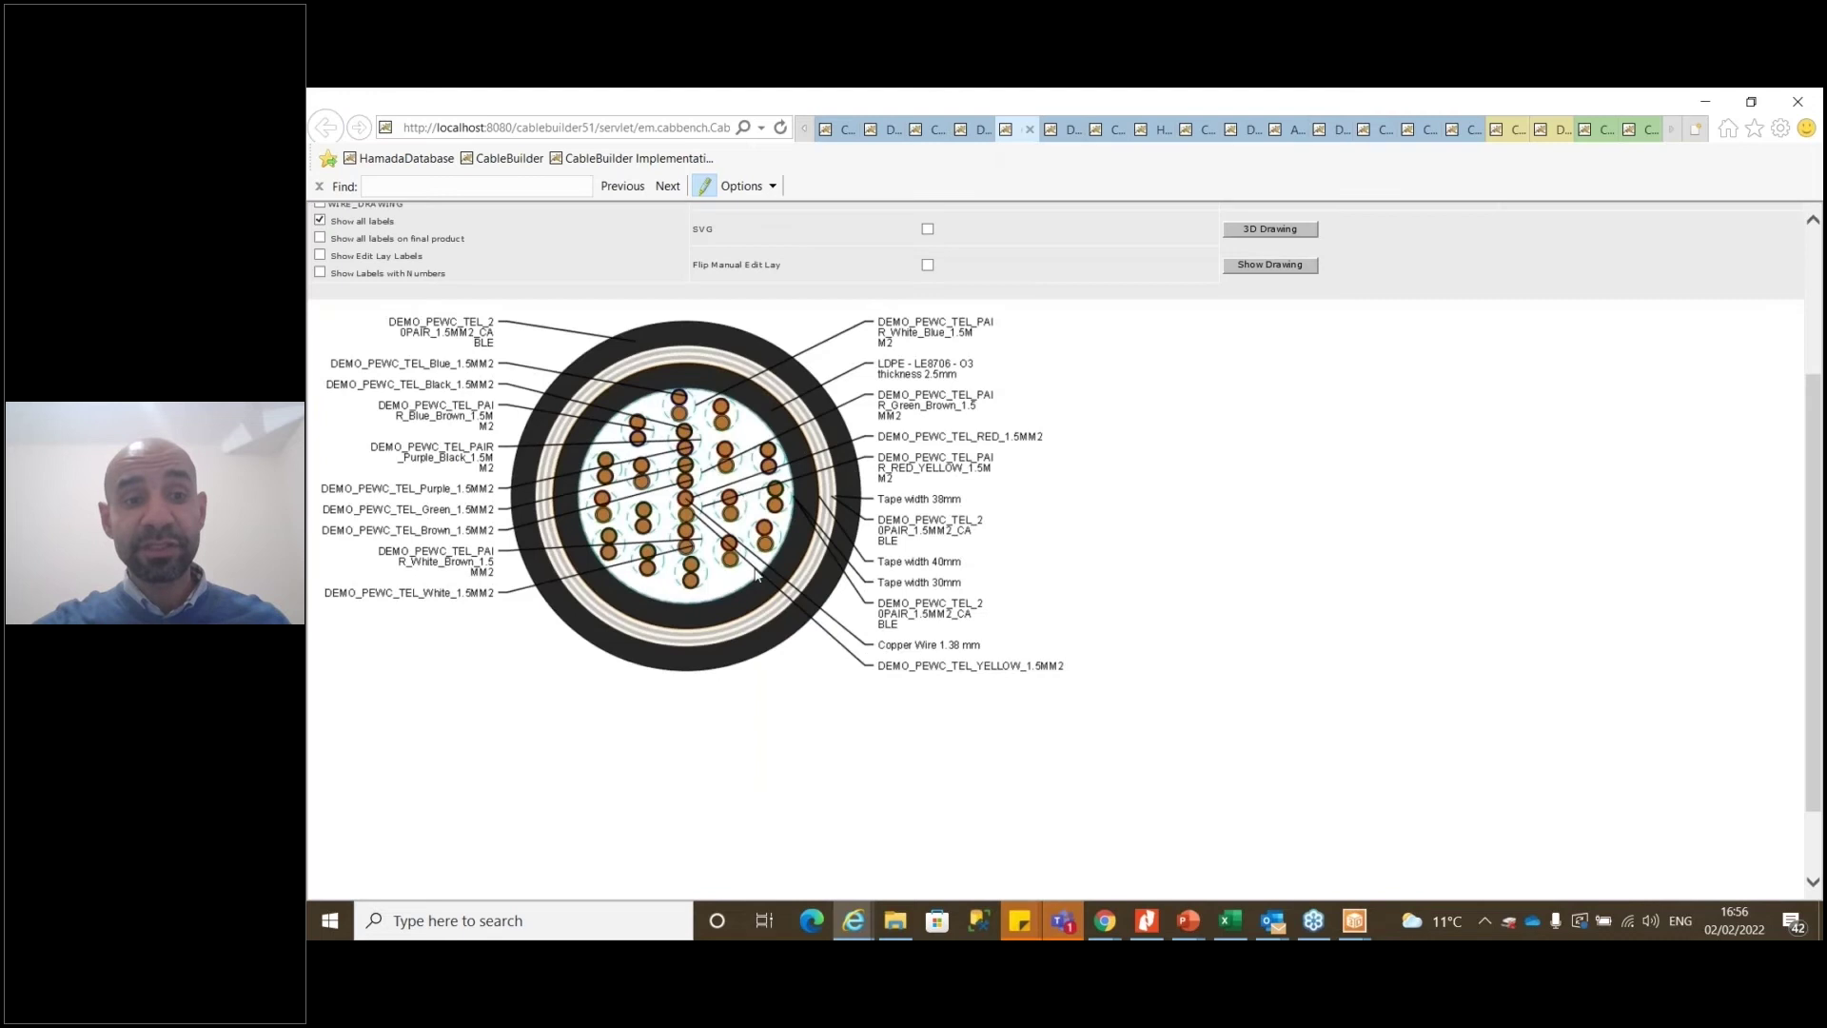
Examine the layer structure and enlarged cross-section drawing of the DEMO_HONG_TAI_1X800_CU_XLPE_MDPE_33KV design
{"action": "left_click", "coordinate": [1054, 129]}
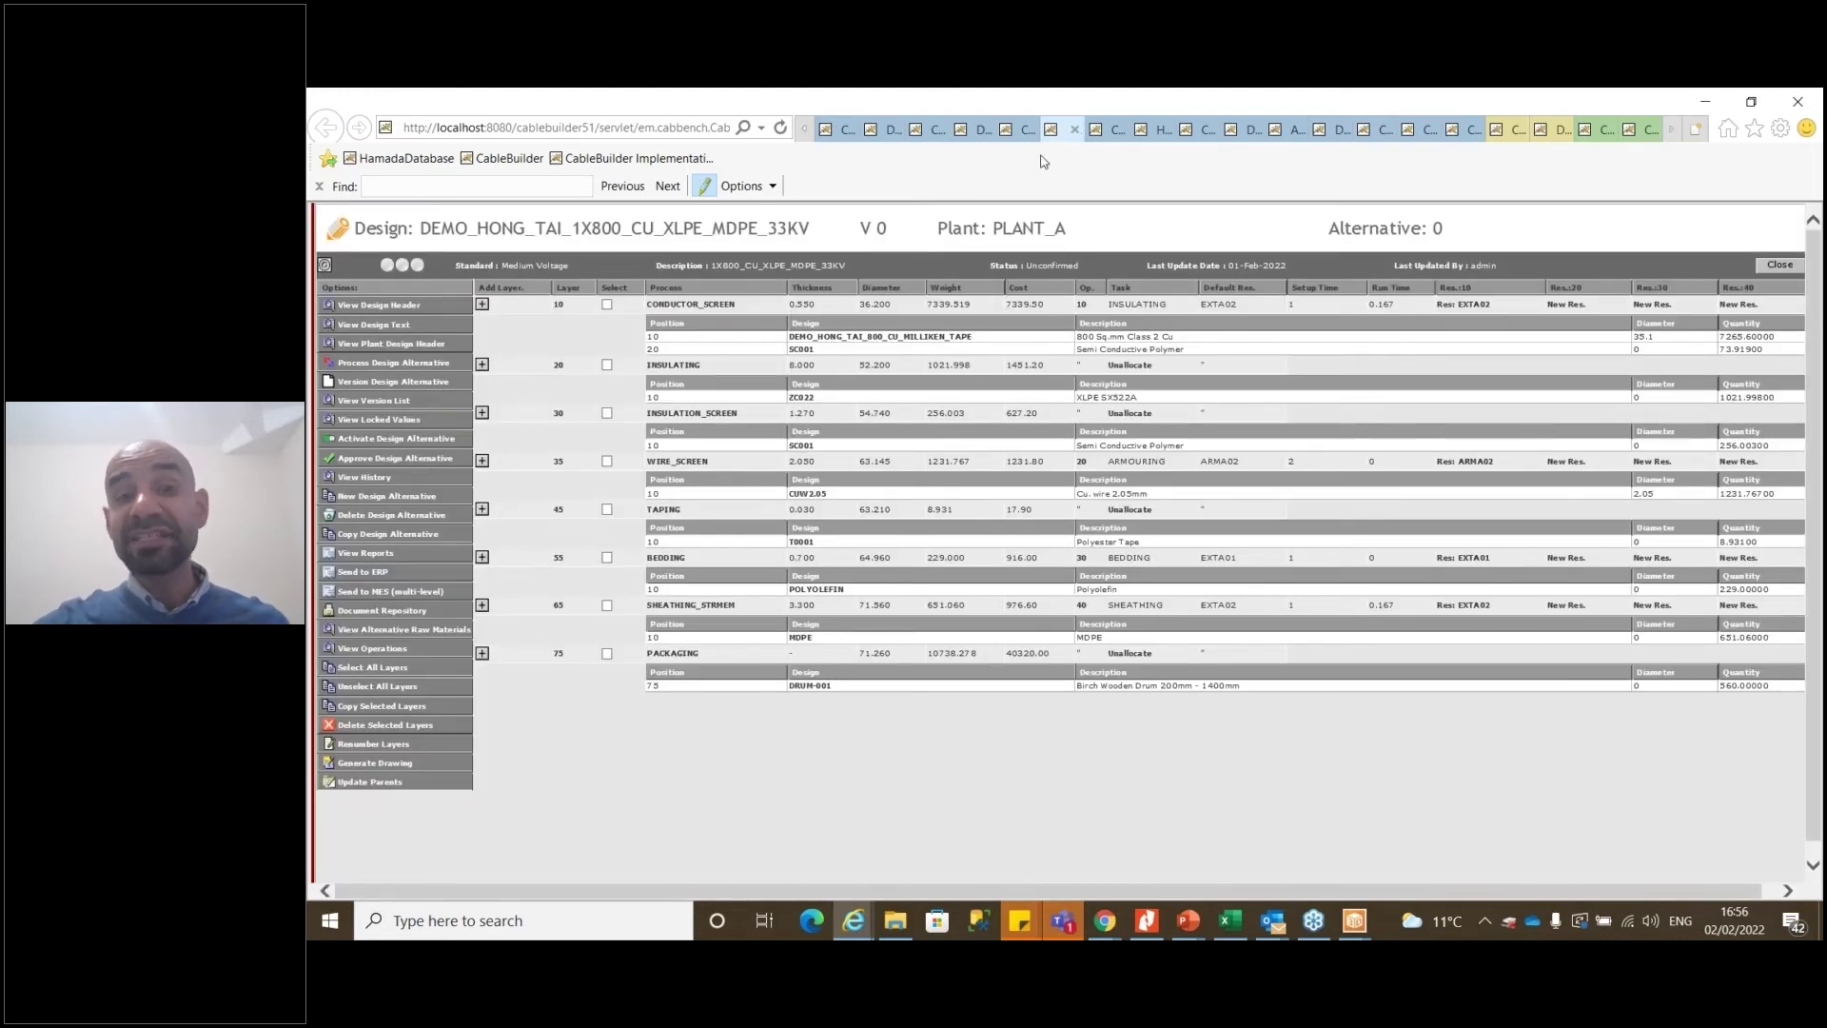
{"action": "left_click", "coordinate": [1100, 129]}
{"action": "scroll", "coordinate": [844, 739], "scroll_direction": "down", "scroll_amount": 1}
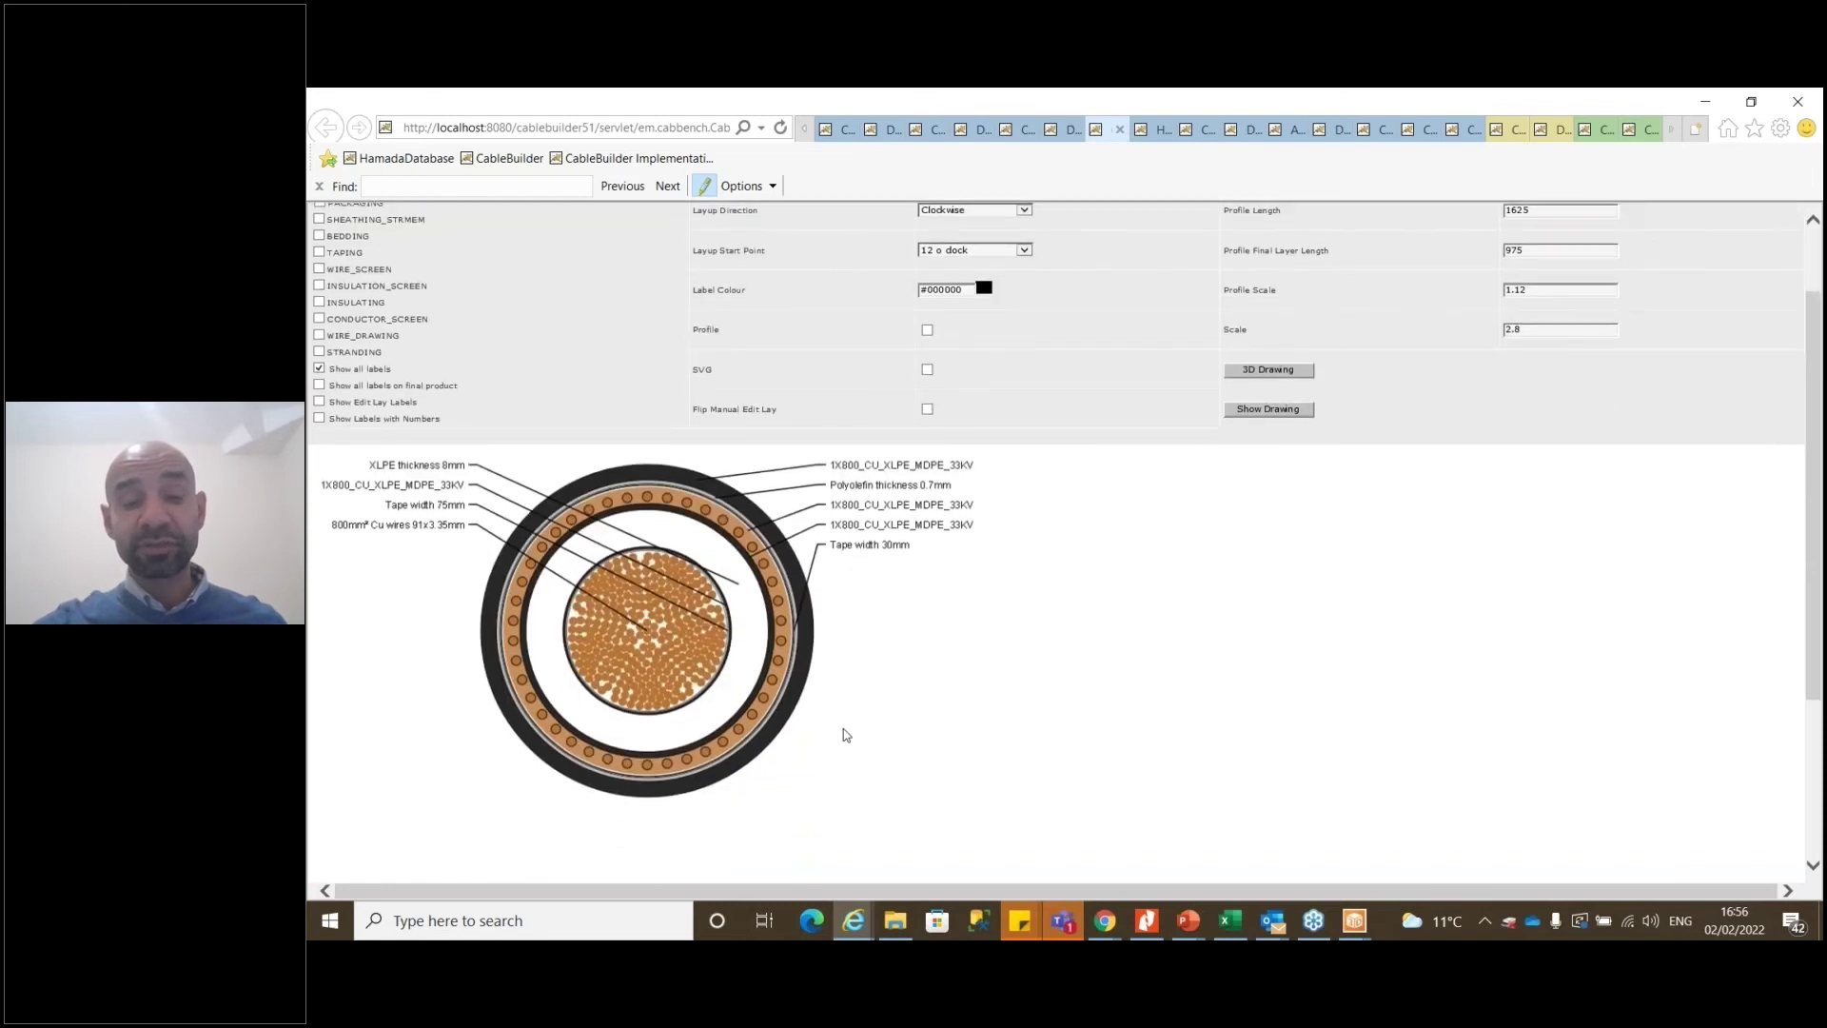
{"action": "scroll", "coordinate": [844, 733], "scroll_direction": "up", "scroll_amount": 2, "text": "ctrl"}
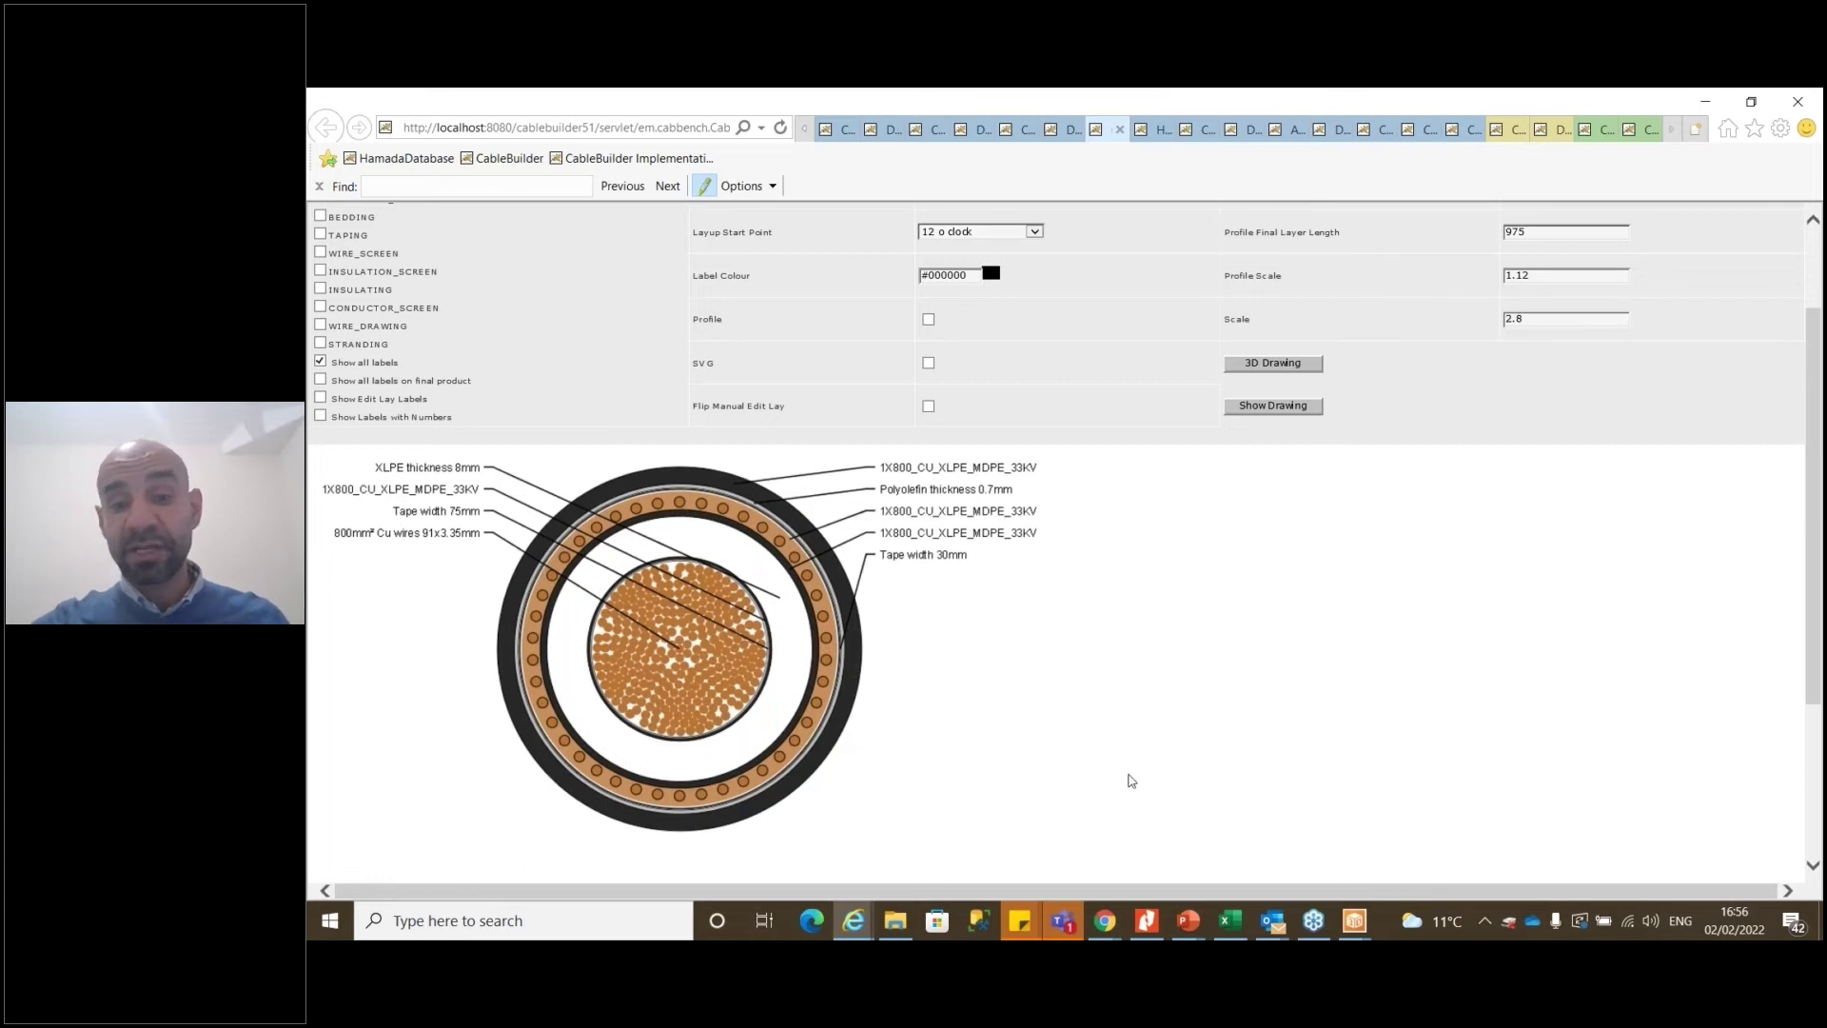
Switch to CableBuilder 3D, inspect the DEMO_HONG_TAI_1X800_CU_XLPE_MDPE_33KV cable model from different angles, and minimise the program
{"action": "mouse_move", "coordinate": [1353, 920]}
{"action": "left_click", "coordinate": [1263, 868]}
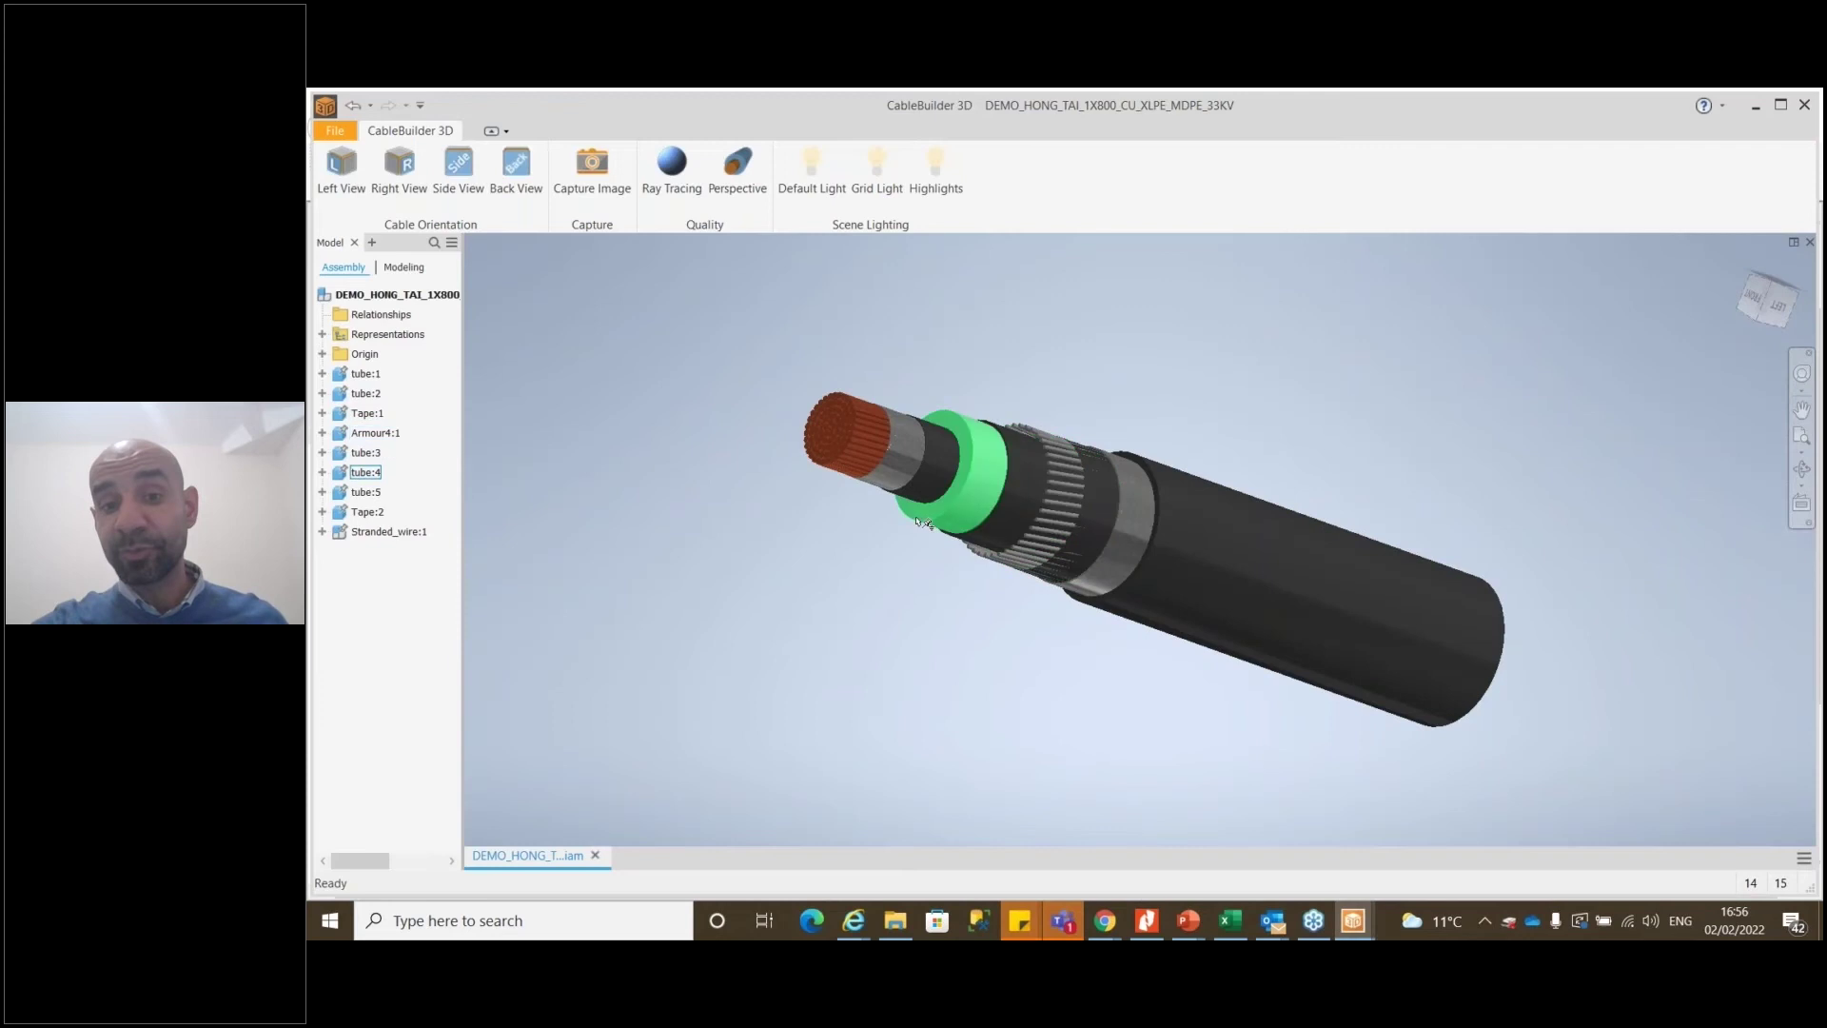
{"action": "scroll", "coordinate": [1095, 533], "scroll_direction": "down", "scroll_amount": 3}
{"action": "scroll", "coordinate": [1118, 569], "scroll_direction": "up", "scroll_amount": 4}
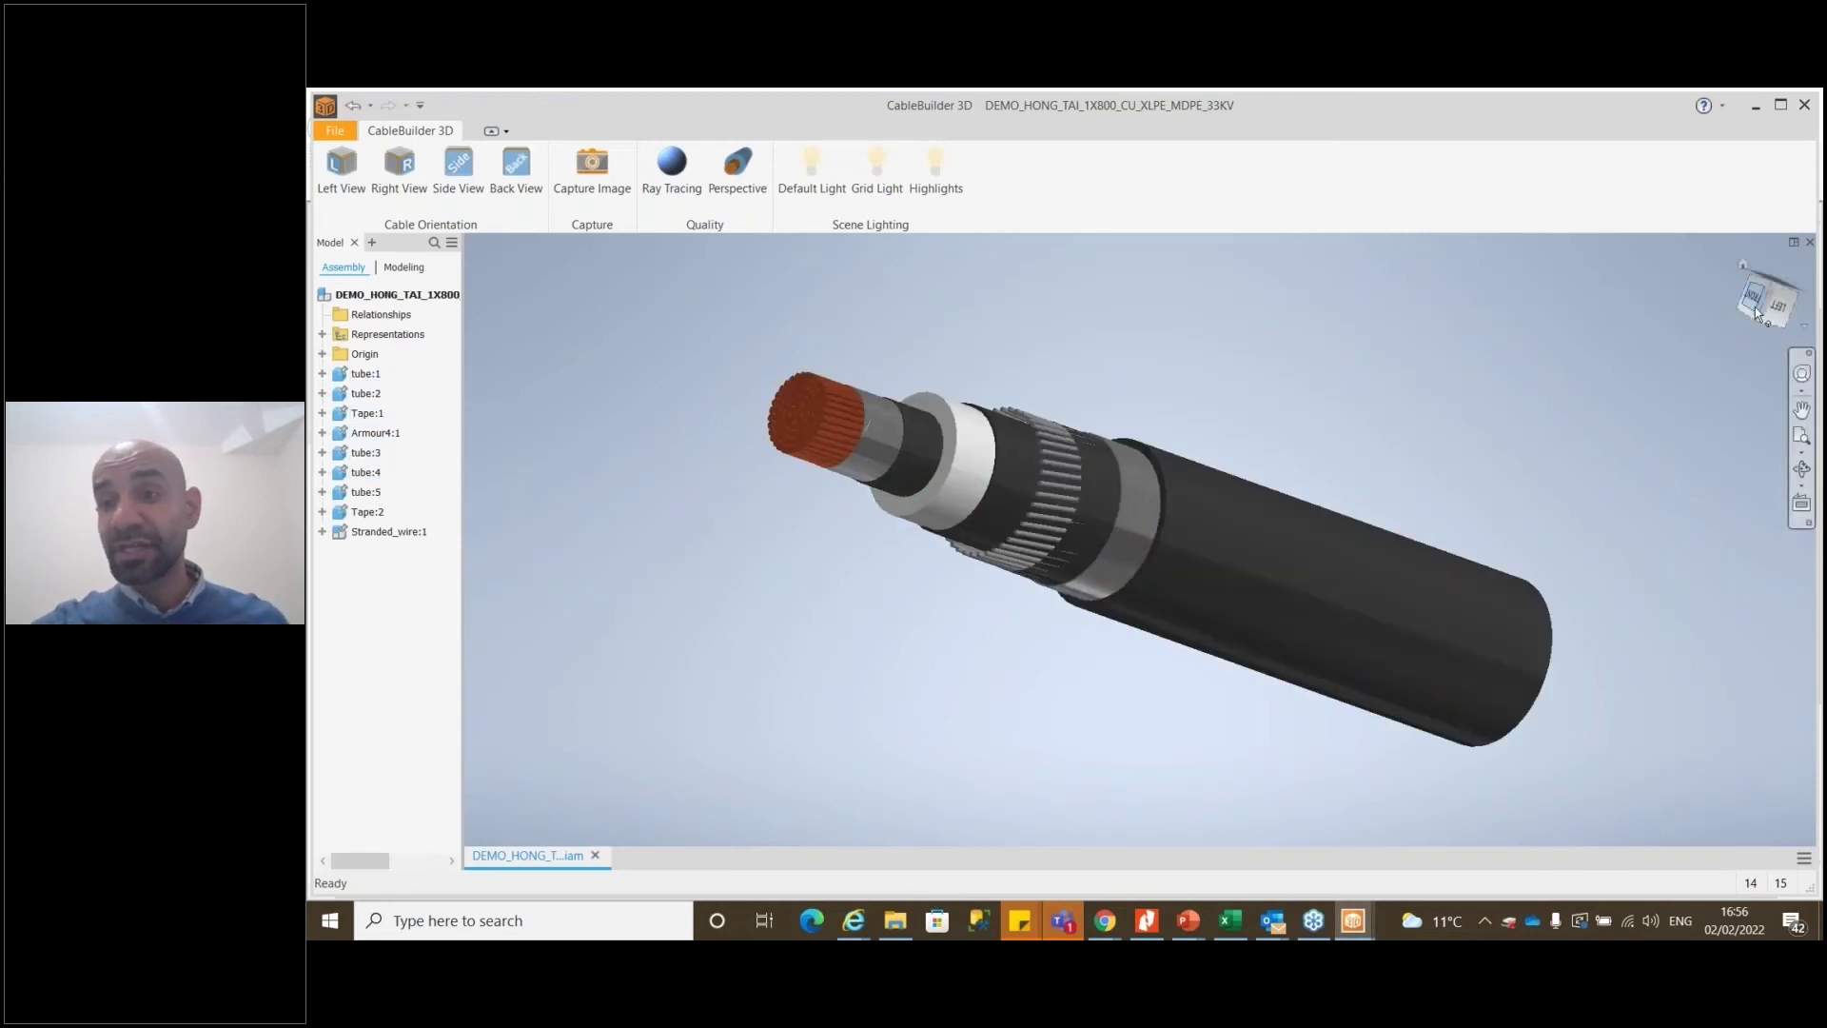
{"action": "mouse_move", "coordinate": [1757, 317]}
{"action": "left_mouse_down"}
{"action": "mouse_move", "coordinate": [1765, 283]}
{"action": "mouse_move", "coordinate": [1772, 328]}
{"action": "left_mouse_up"}
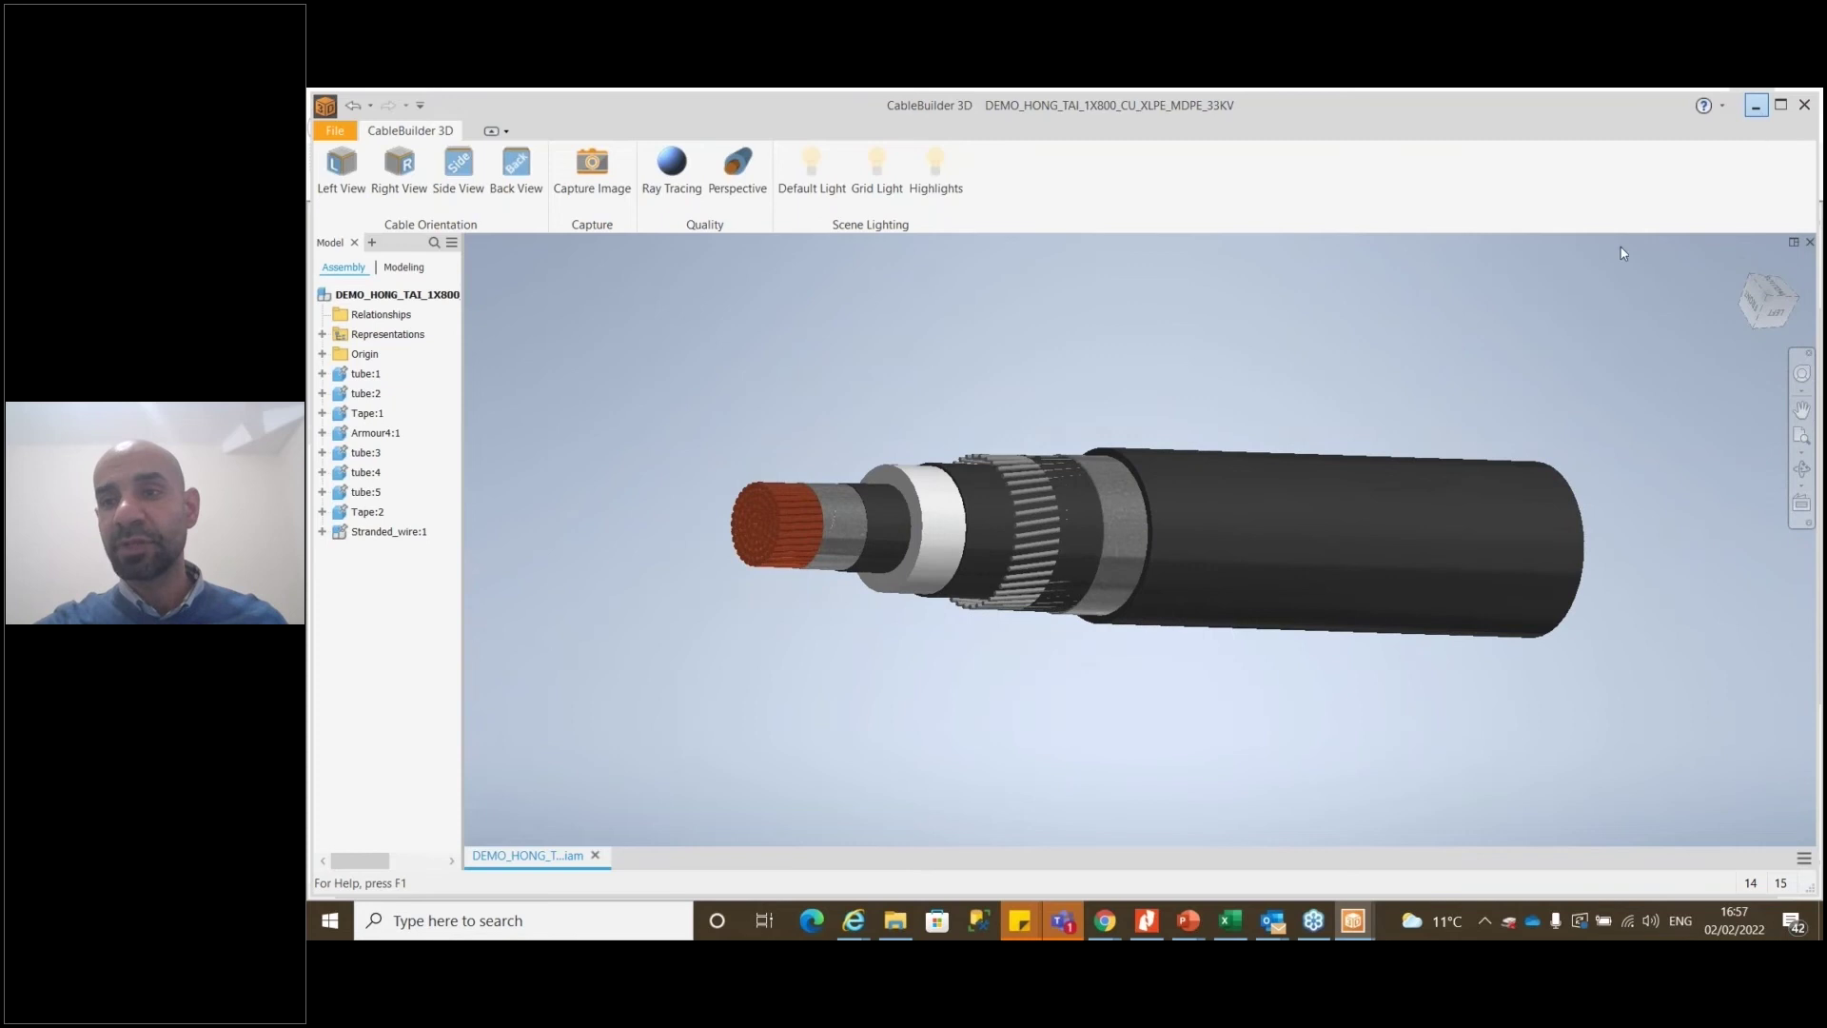
{"action": "left_click", "coordinate": [1755, 106]}
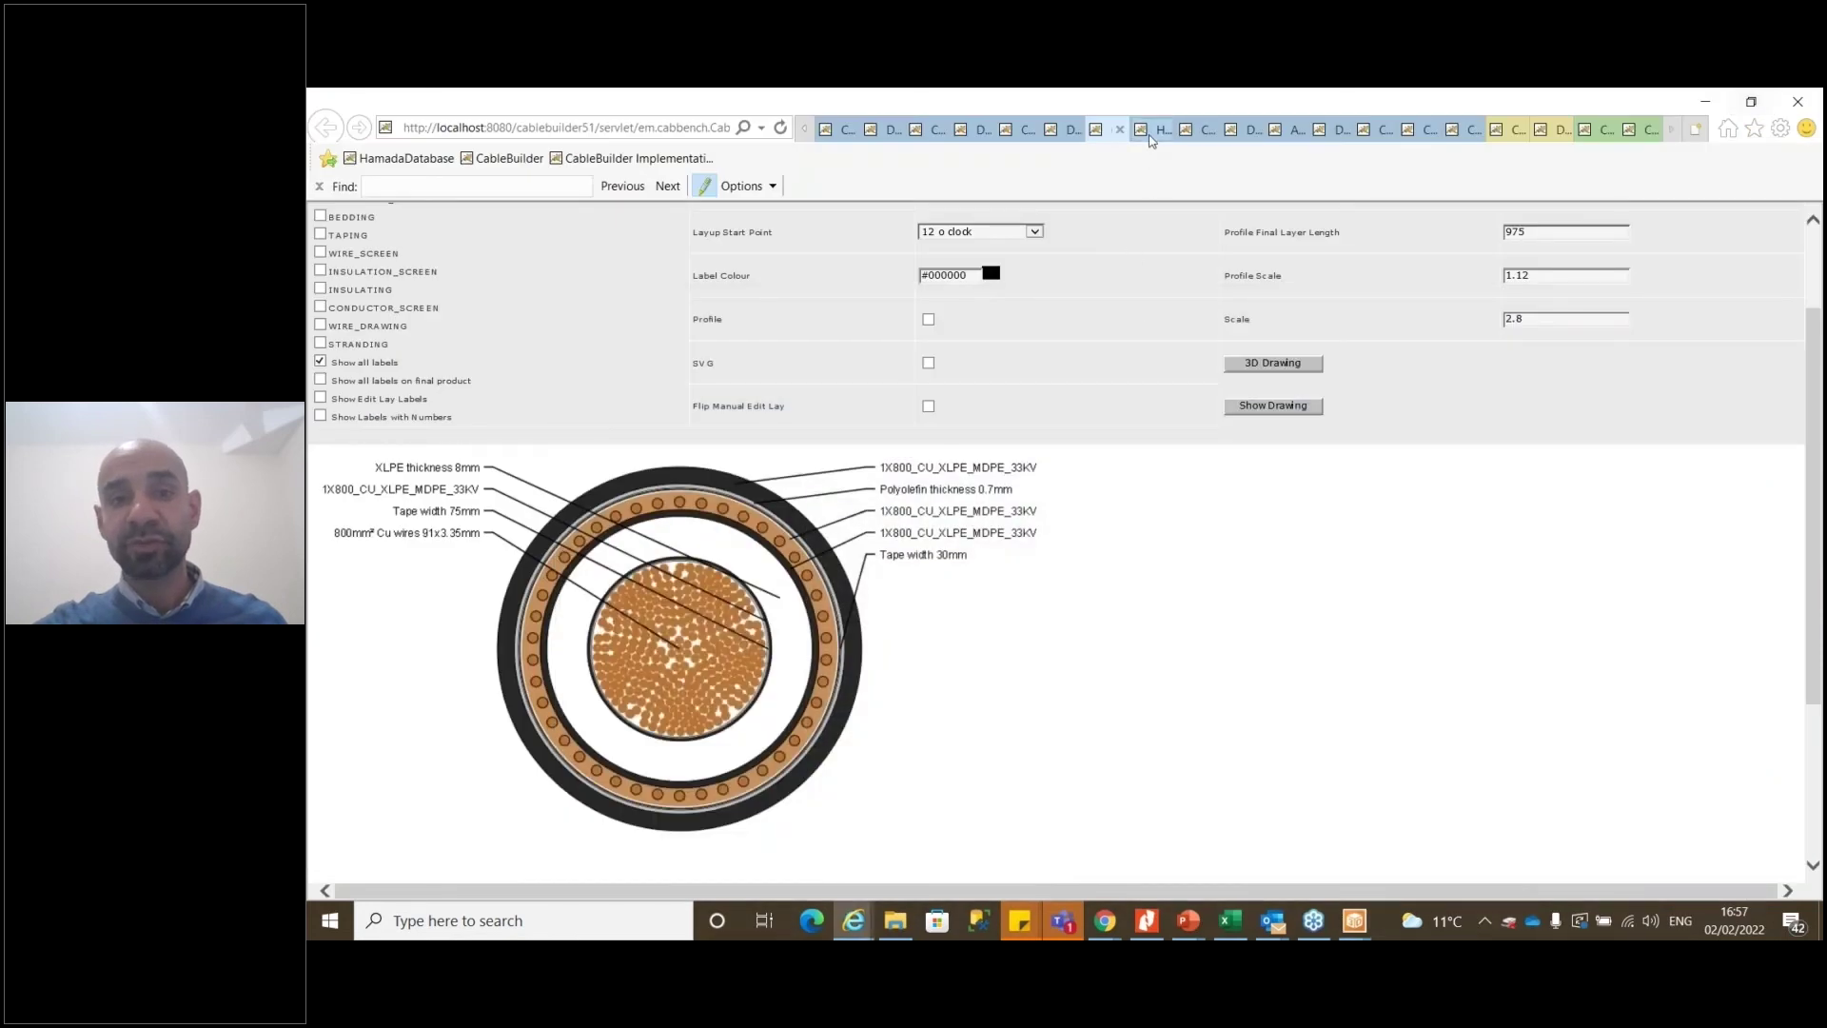
Examine the HONG TAI_POWER_CABLE_4X10_BS design and drawing, plus the 20-pair telephone and AMPHENOL-3C4AWG-GND-DRN-COAXIAL layer structures
{"action": "left_click", "coordinate": [1156, 129]}
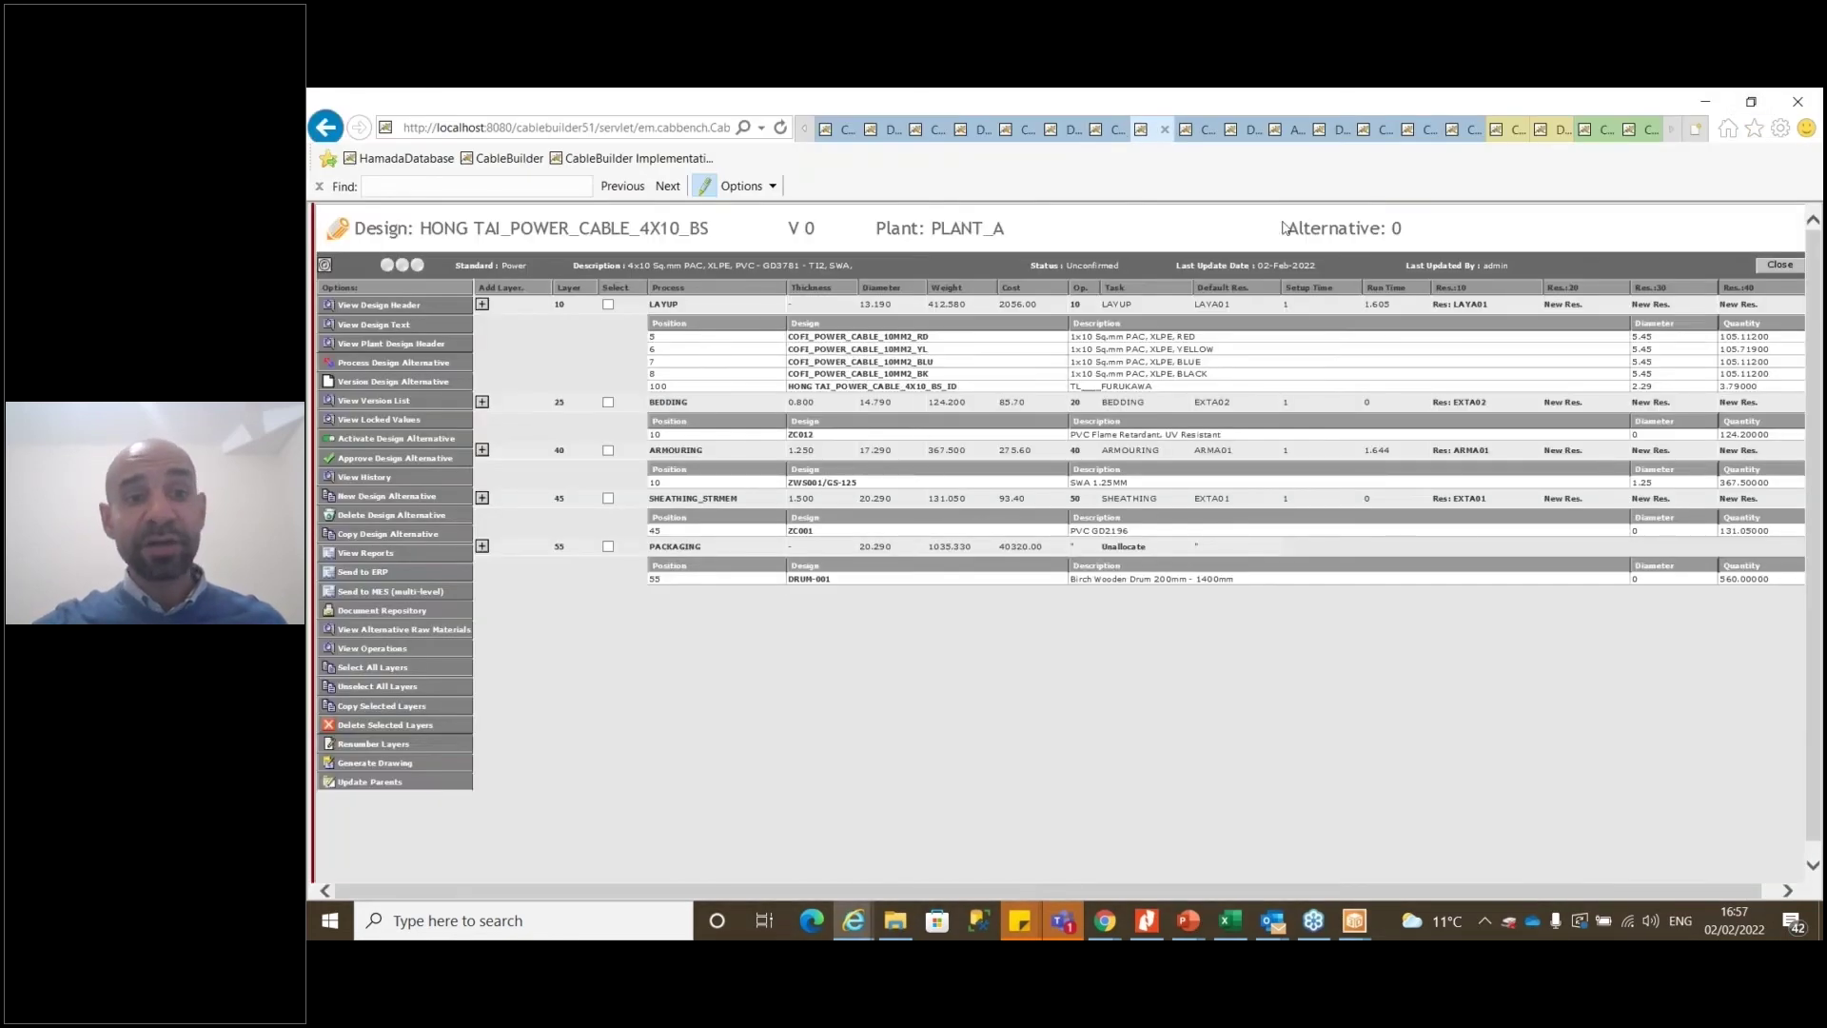
{"action": "left_click", "coordinate": [1198, 129]}
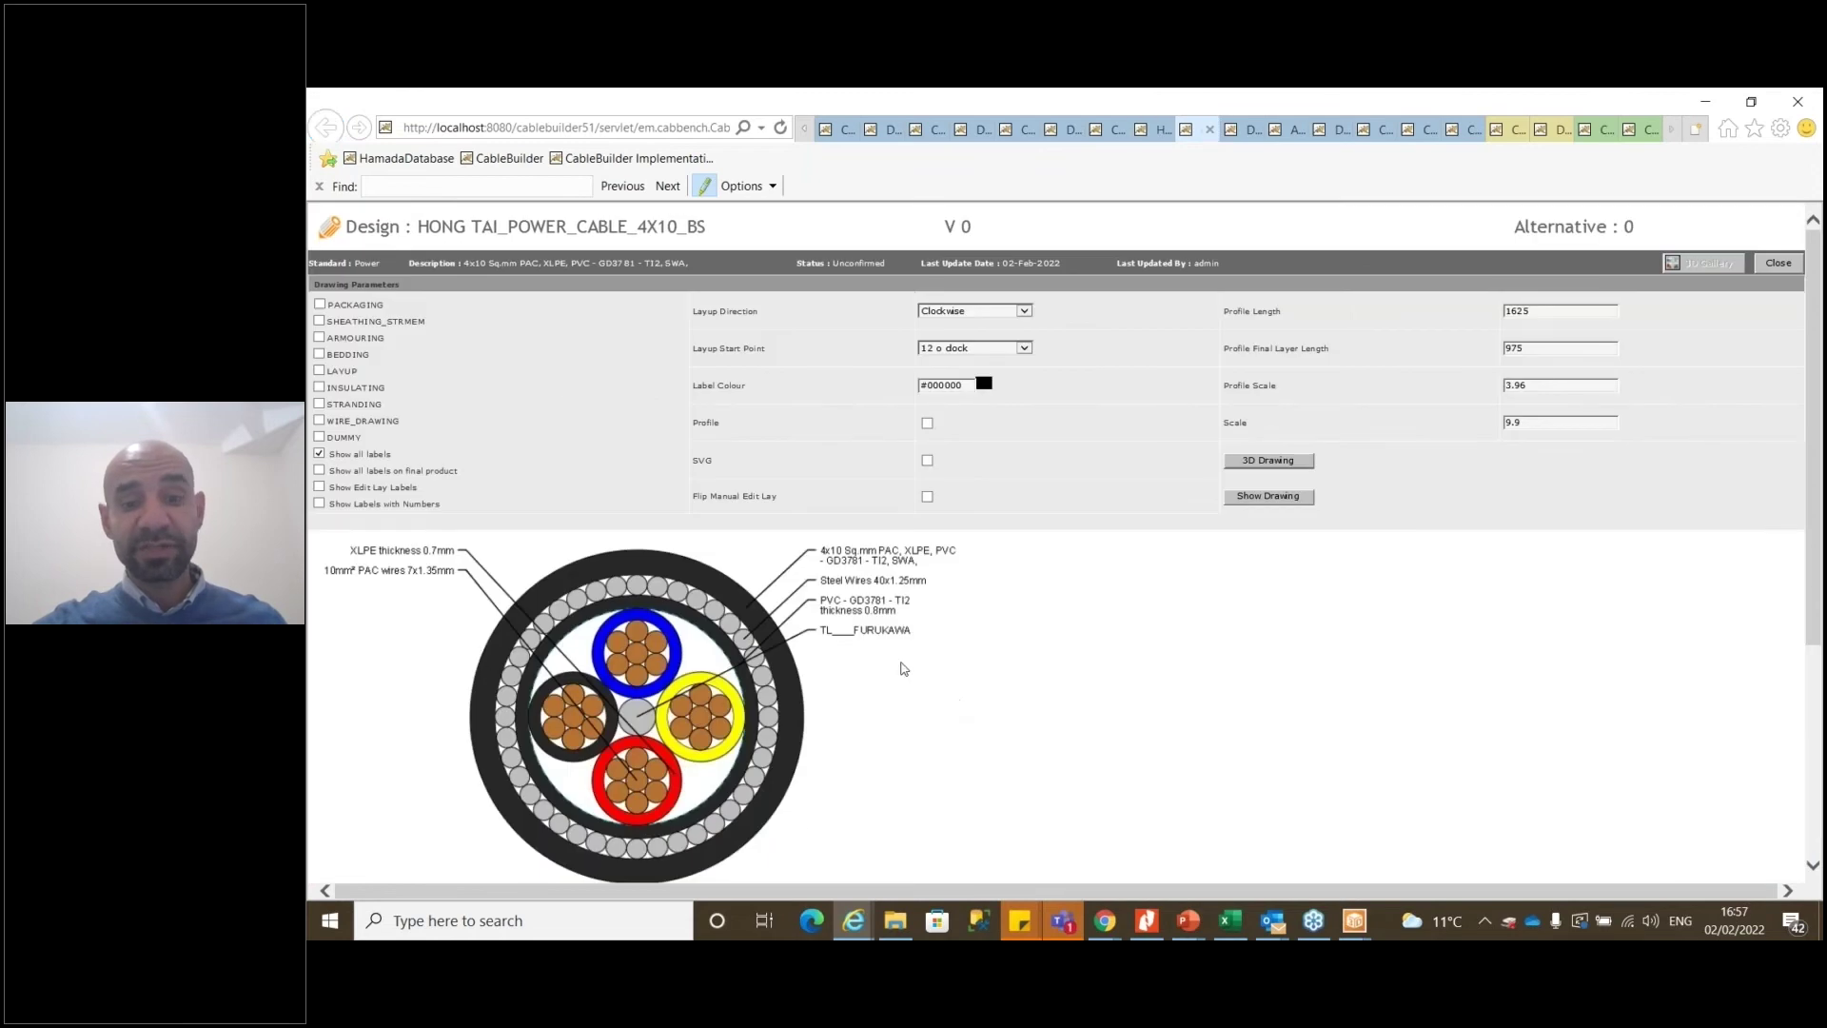
{"action": "left_click", "coordinate": [1247, 131]}
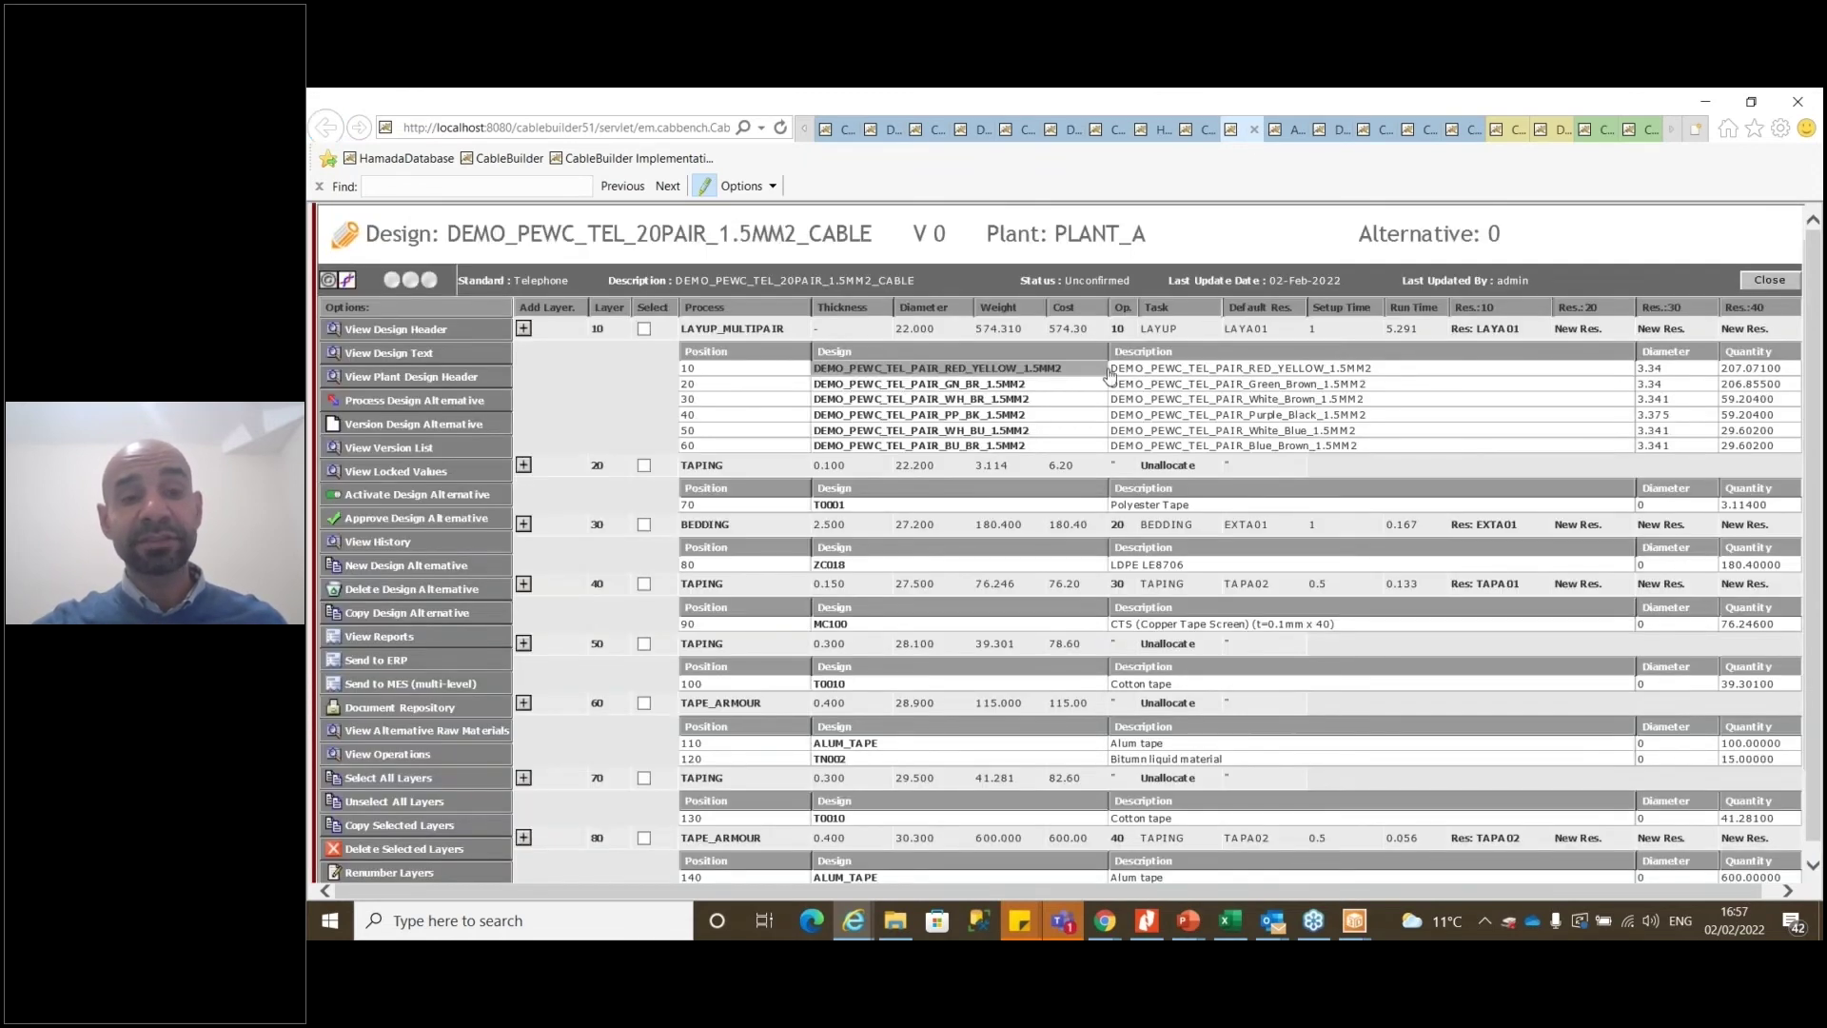
{"action": "left_click", "coordinate": [1277, 136]}
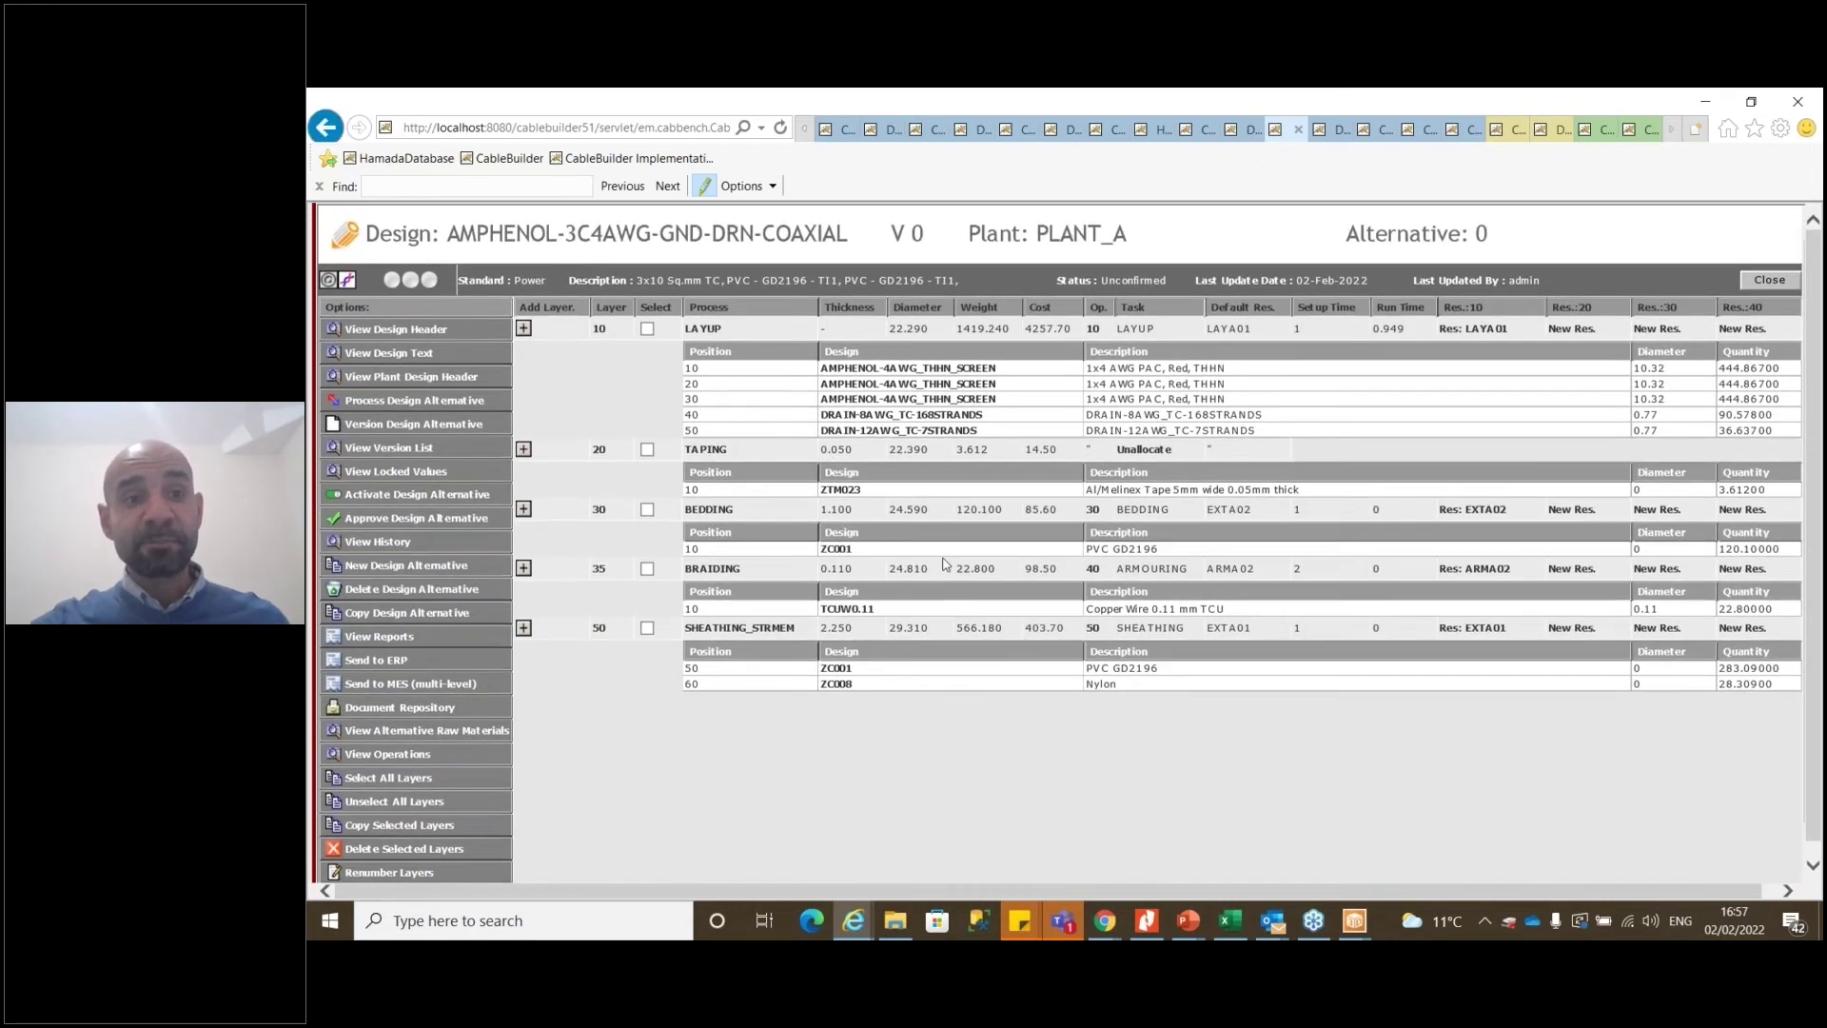
Examine the layer structure and enlarged cross-section drawing of the DEMO-AMPHENOL_OF_TFC_HYBRID_CABLE design
{"action": "left_click", "coordinate": [1328, 133]}
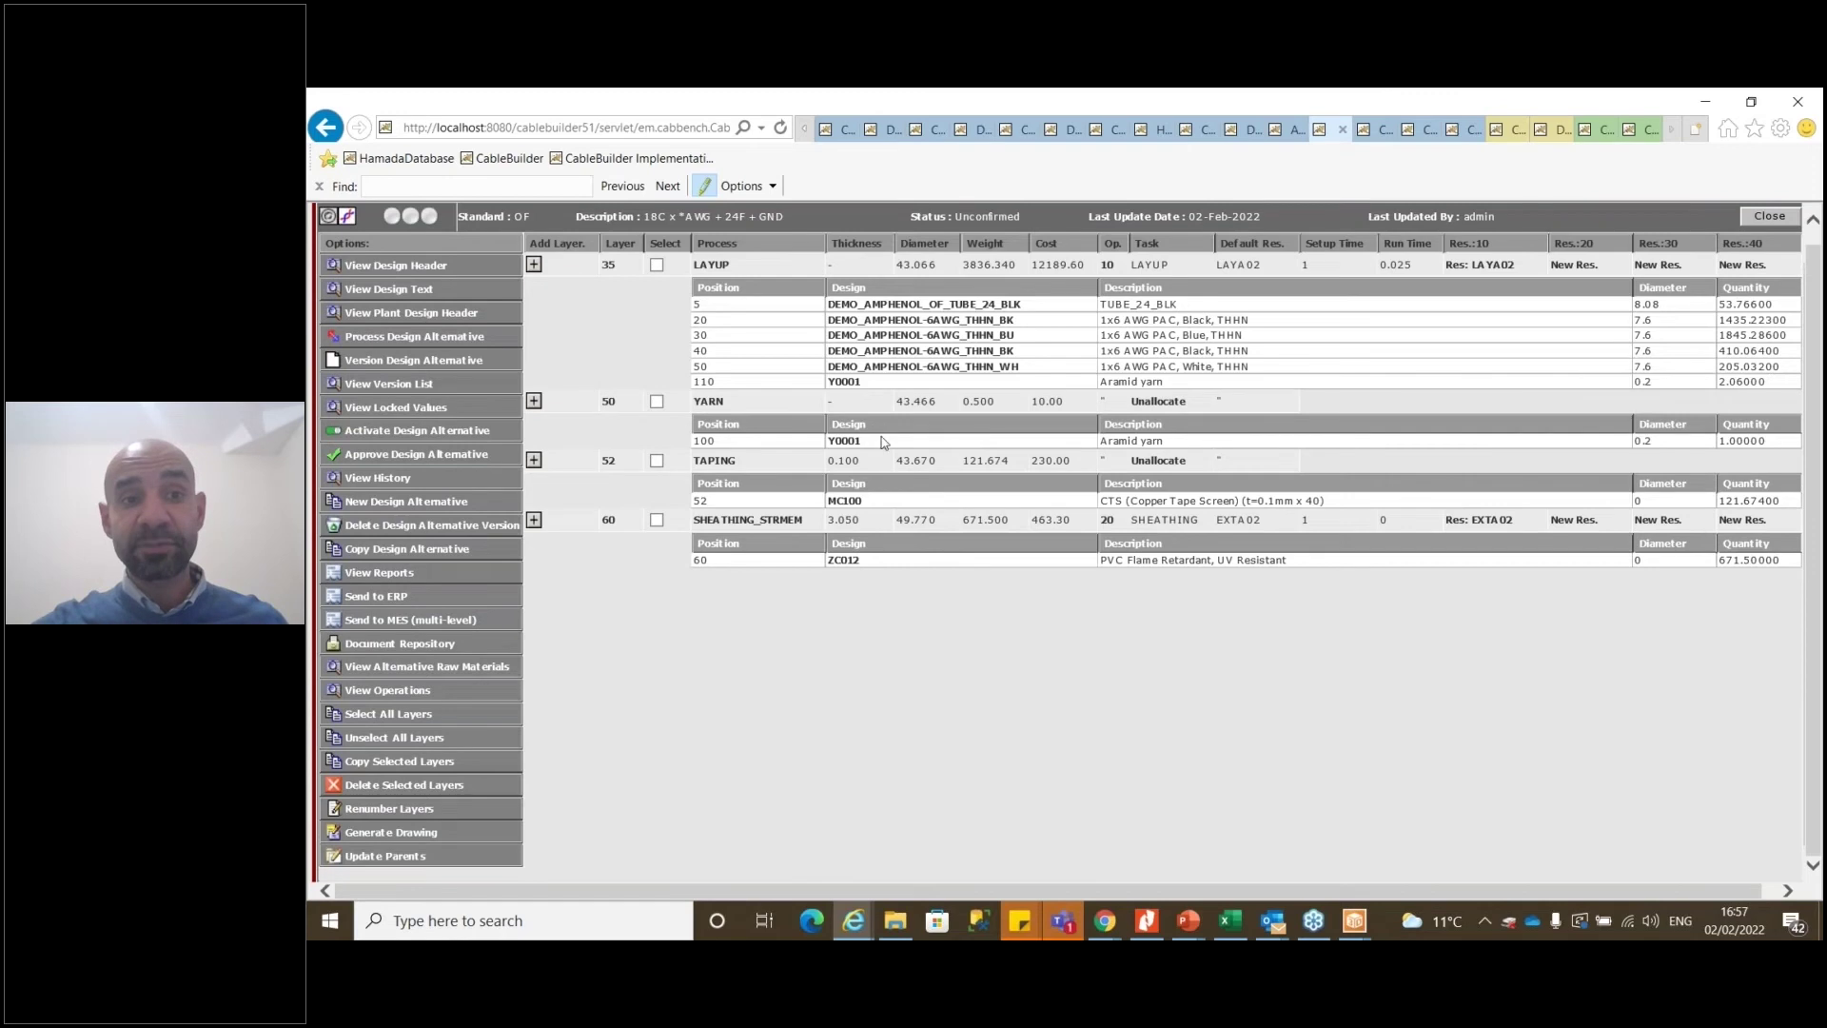
{"action": "scroll", "coordinate": [890, 449], "scroll_direction": "up", "scroll_amount": 1}
{"action": "scroll", "coordinate": [890, 450], "scroll_direction": "up", "scroll_amount": 1}
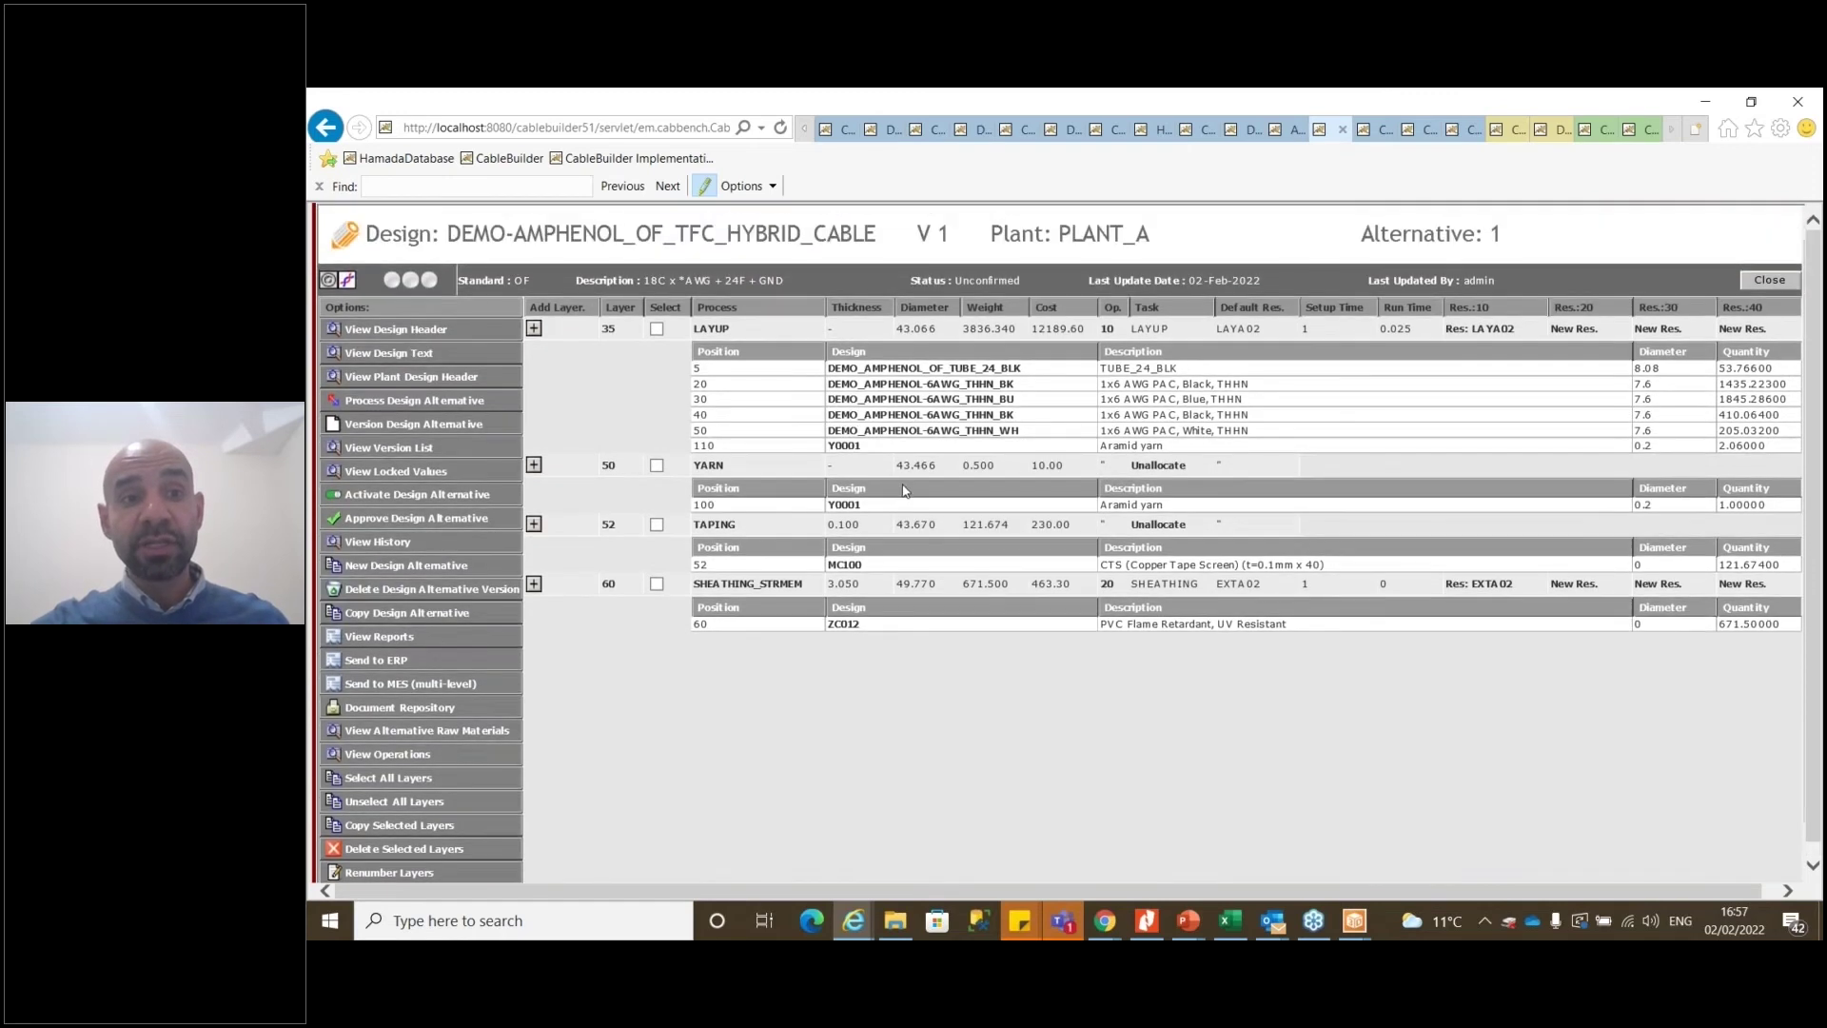
{"action": "left_click", "coordinate": [1367, 138]}
{"action": "scroll", "coordinate": [998, 283], "scroll_direction": "down", "scroll_amount": 4}
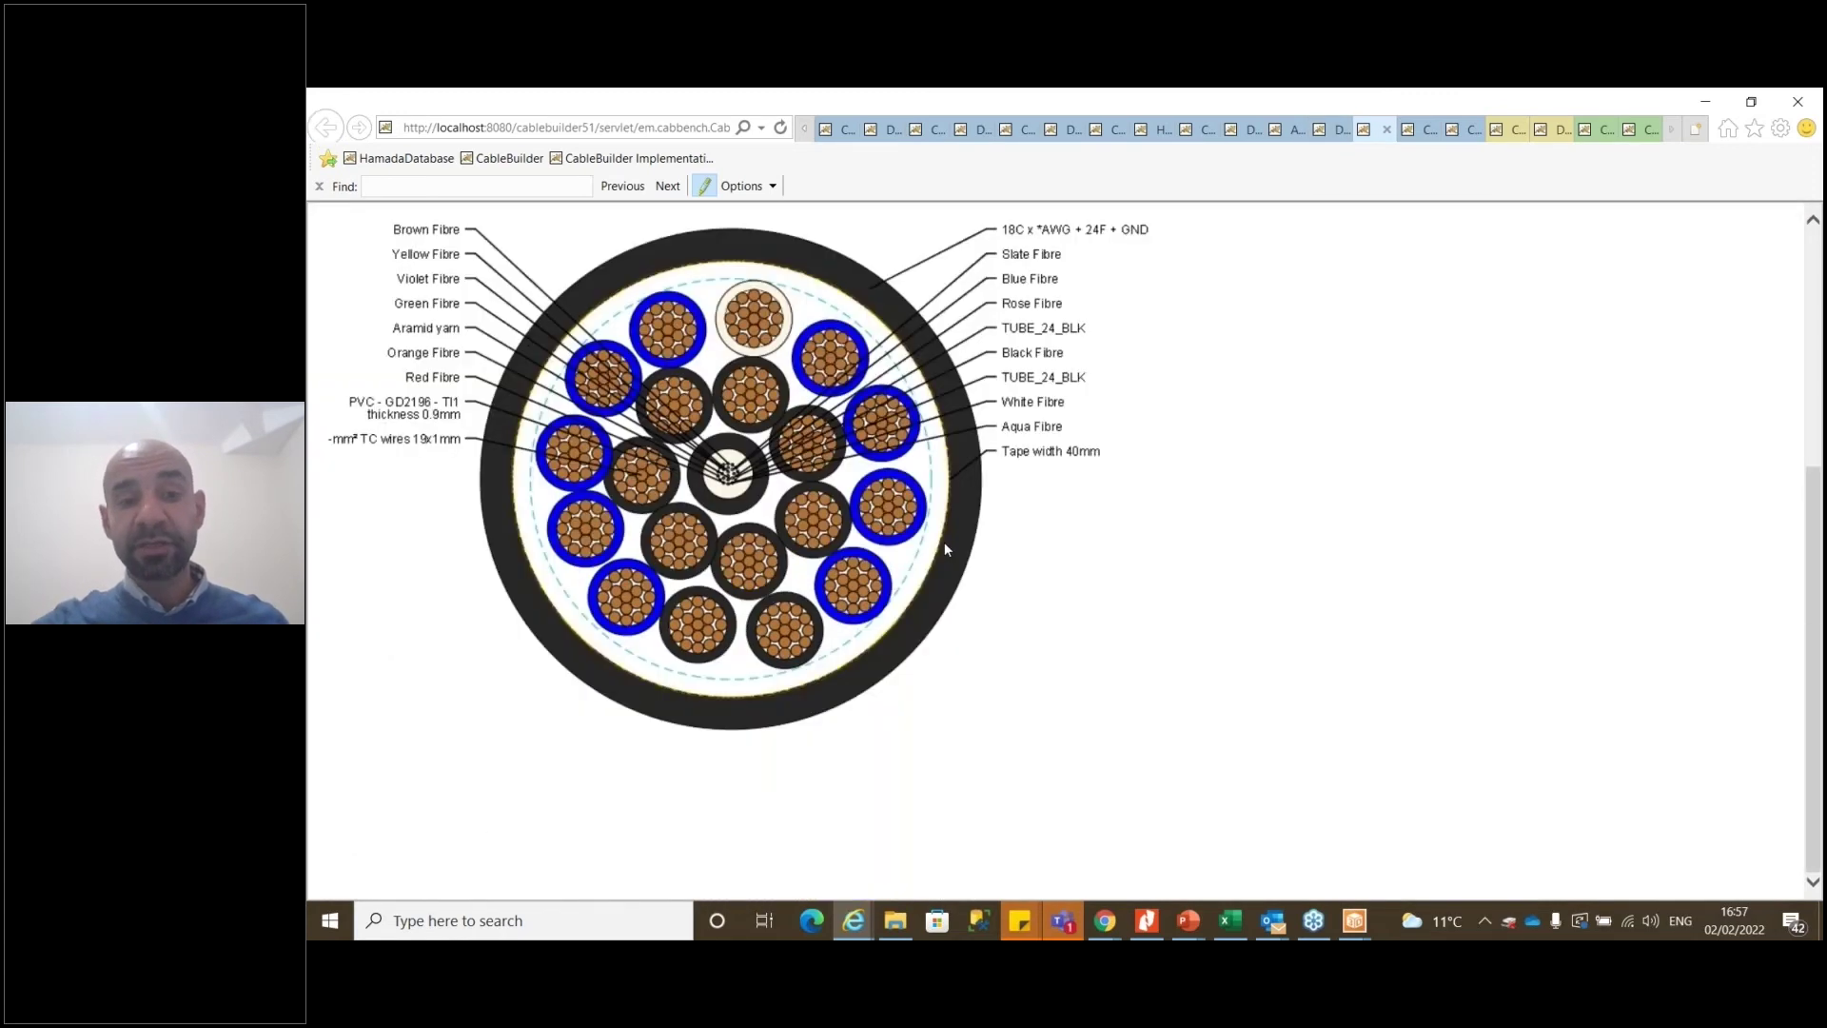
{"action": "scroll", "coordinate": [944, 547], "scroll_direction": "up", "scroll_amount": 1, "text": "ctrl"}
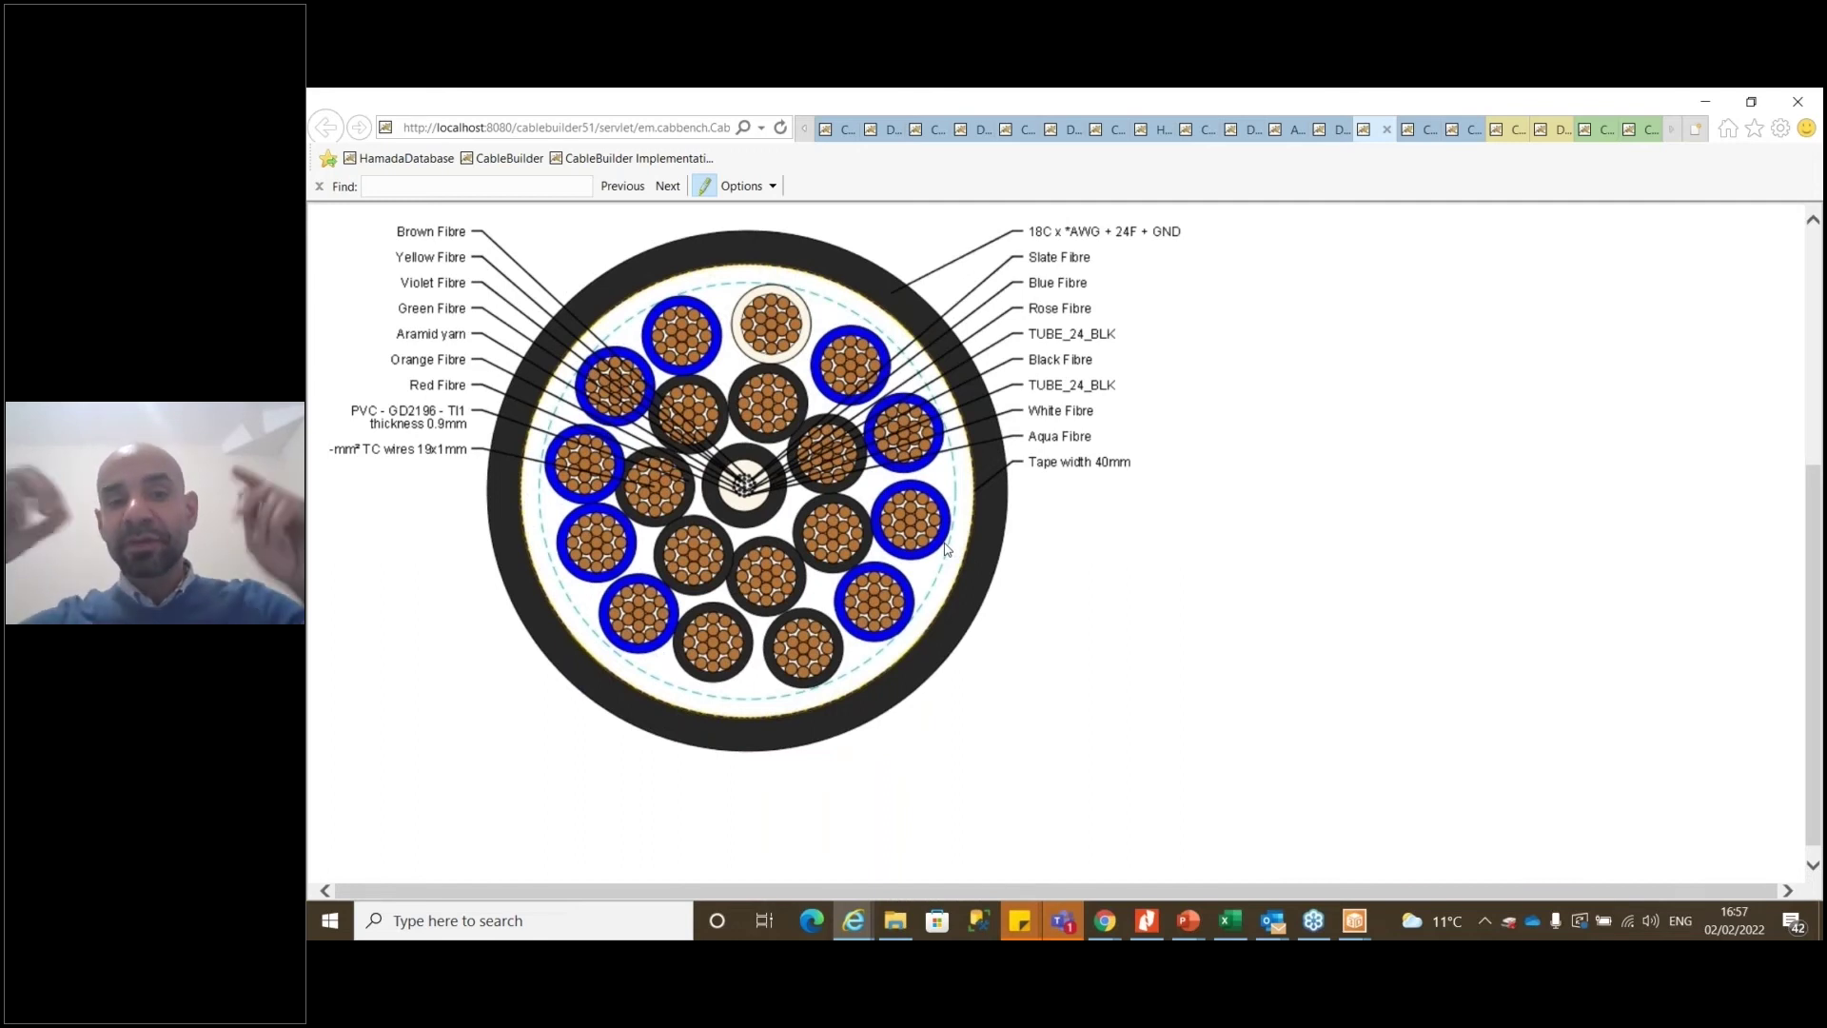
View the cross-section drawings of the three-core Amphenol cable with drain wires and the DEMO_HONG_TAI_1X800_CU_XLPE_MDPE_33KV cable
{"action": "left_click", "coordinate": [1423, 128]}
{"action": "scroll", "coordinate": [1059, 670], "scroll_direction": "down", "scroll_amount": 1}
{"action": "scroll", "coordinate": [1058, 670], "scroll_direction": "down", "scroll_amount": 1}
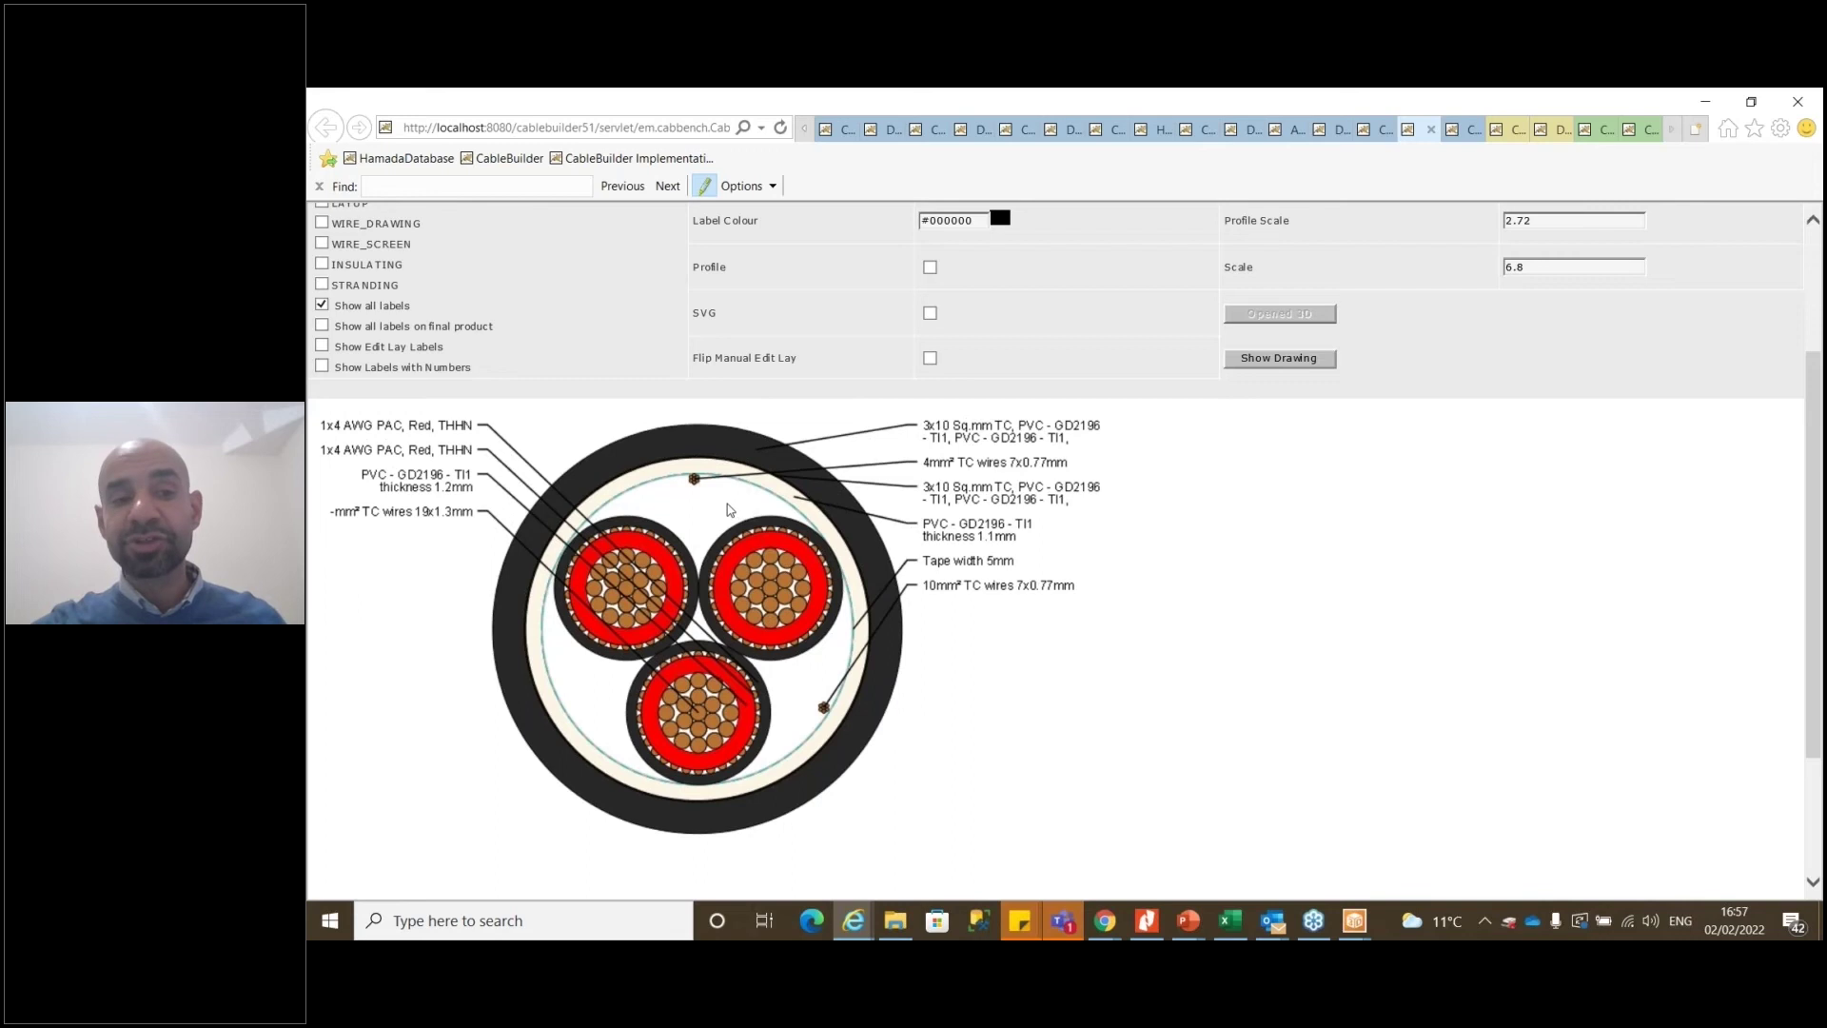
{"action": "left_click", "coordinate": [1483, 129]}
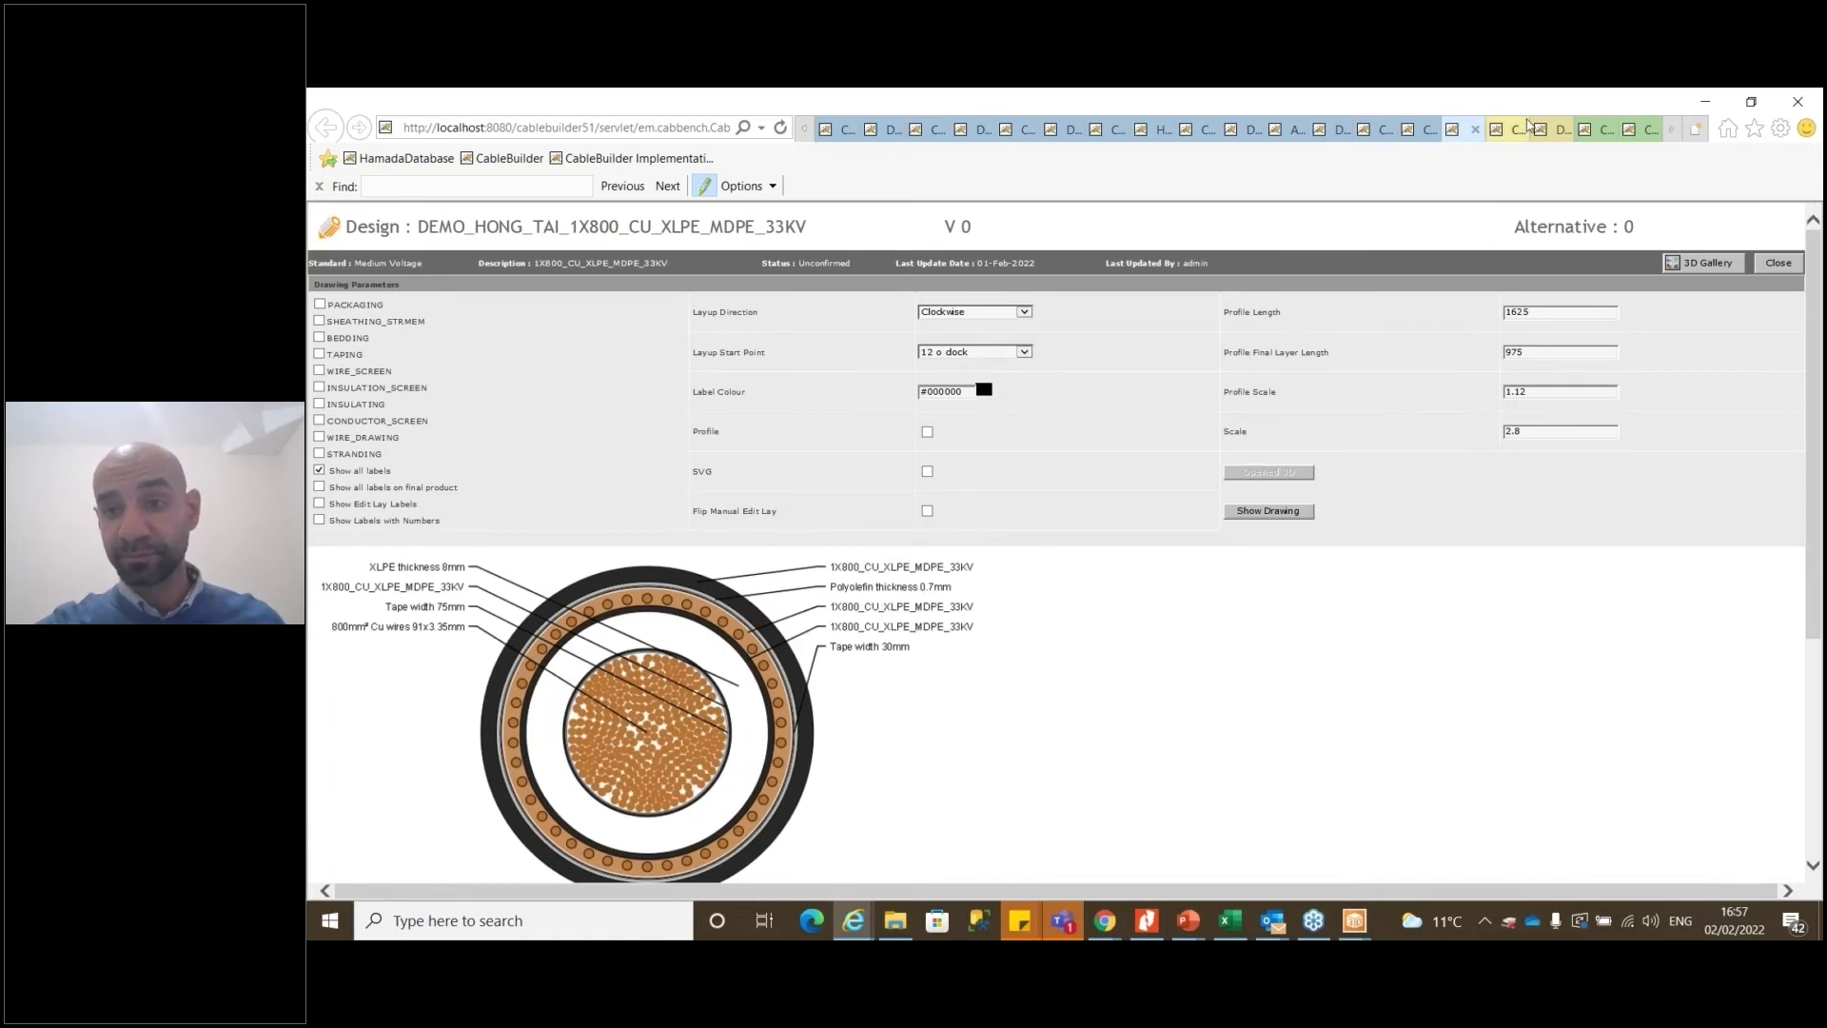
Examine the cross-section drawing and layer structure of the DEMO_SAMM_72F_6X12F_UNIVERSAL fibre cable design
{"action": "left_click", "coordinate": [833, 138]}
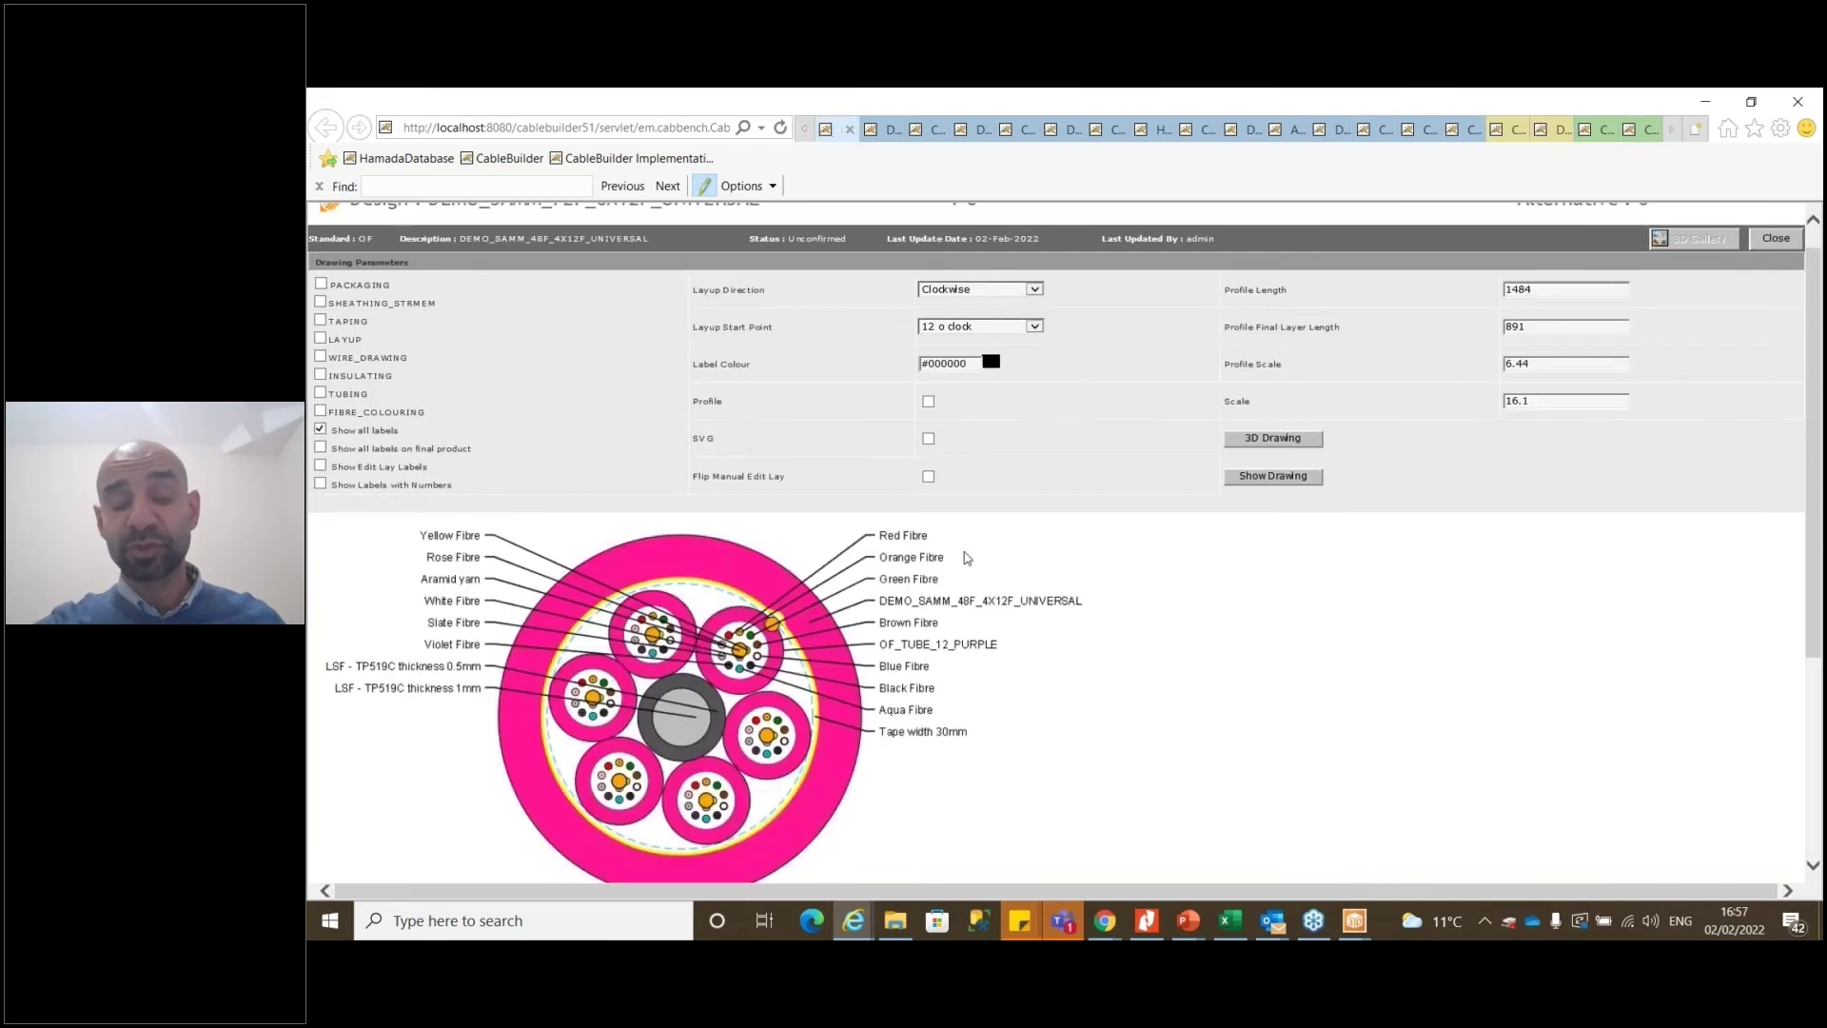
{"action": "scroll", "coordinate": [716, 501], "scroll_direction": "up", "scroll_amount": 1}
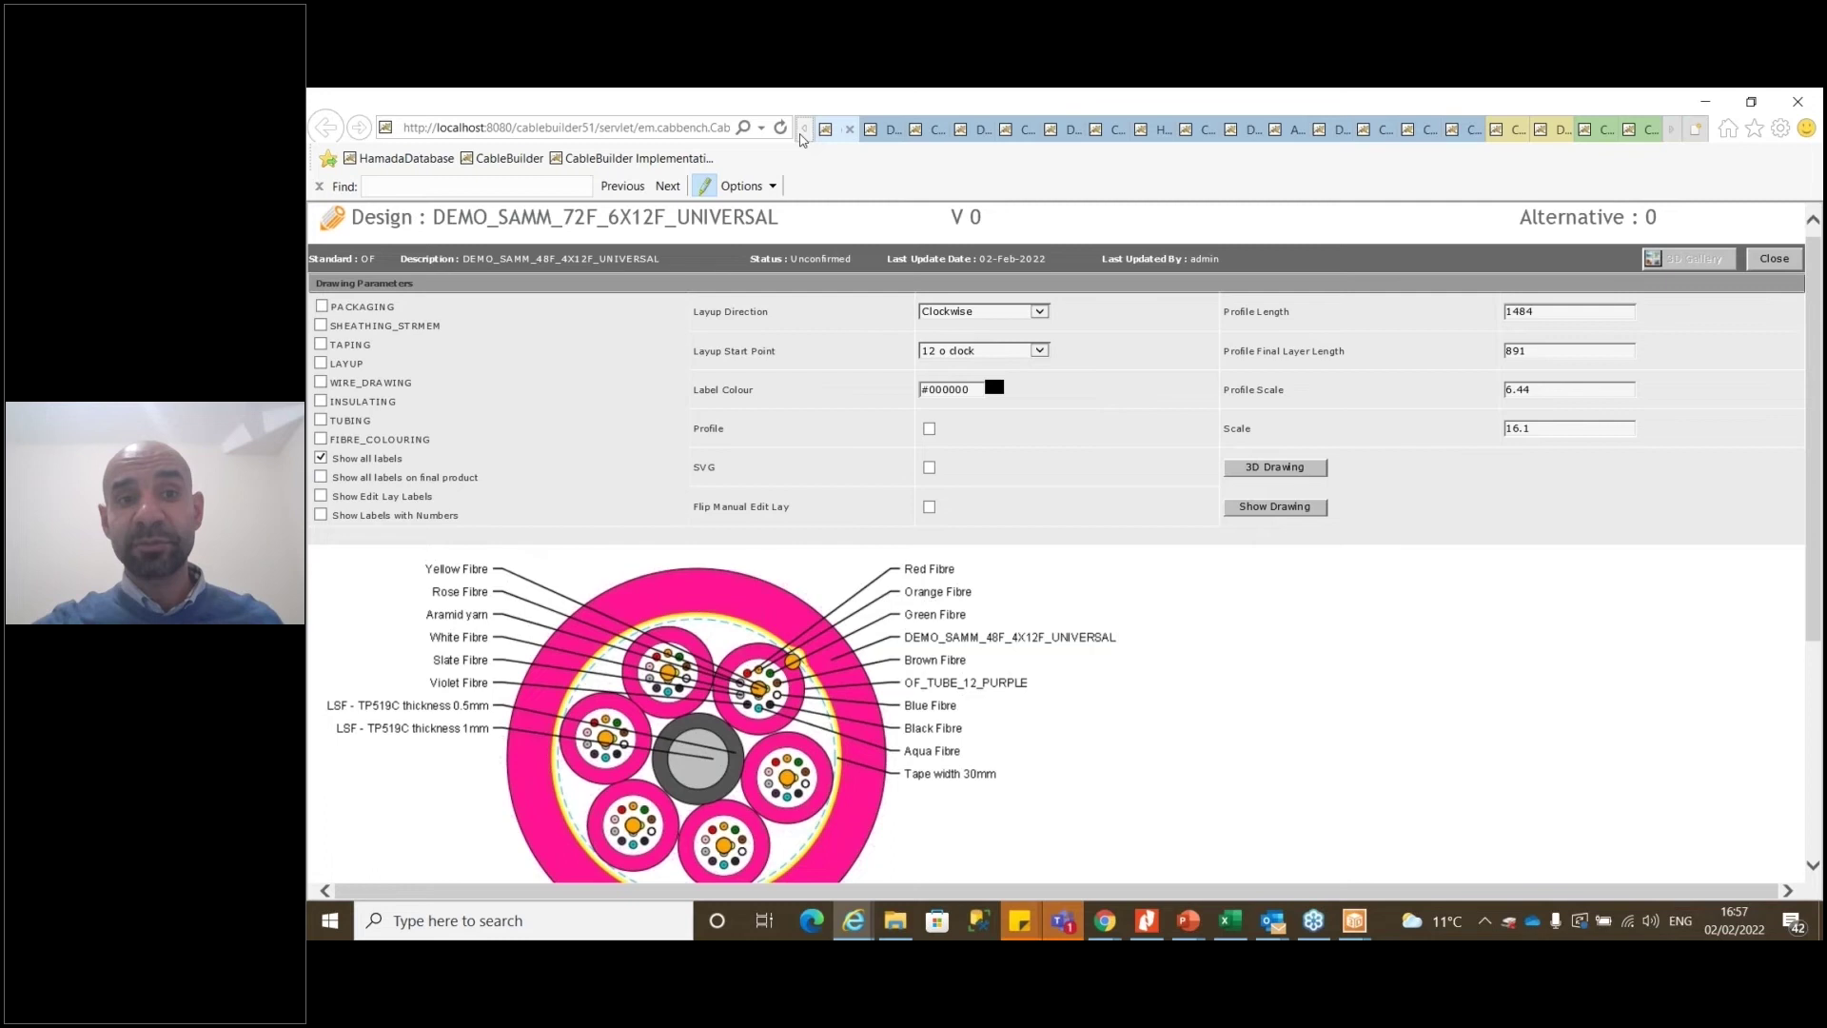
{"action": "left_click", "coordinate": [835, 138]}
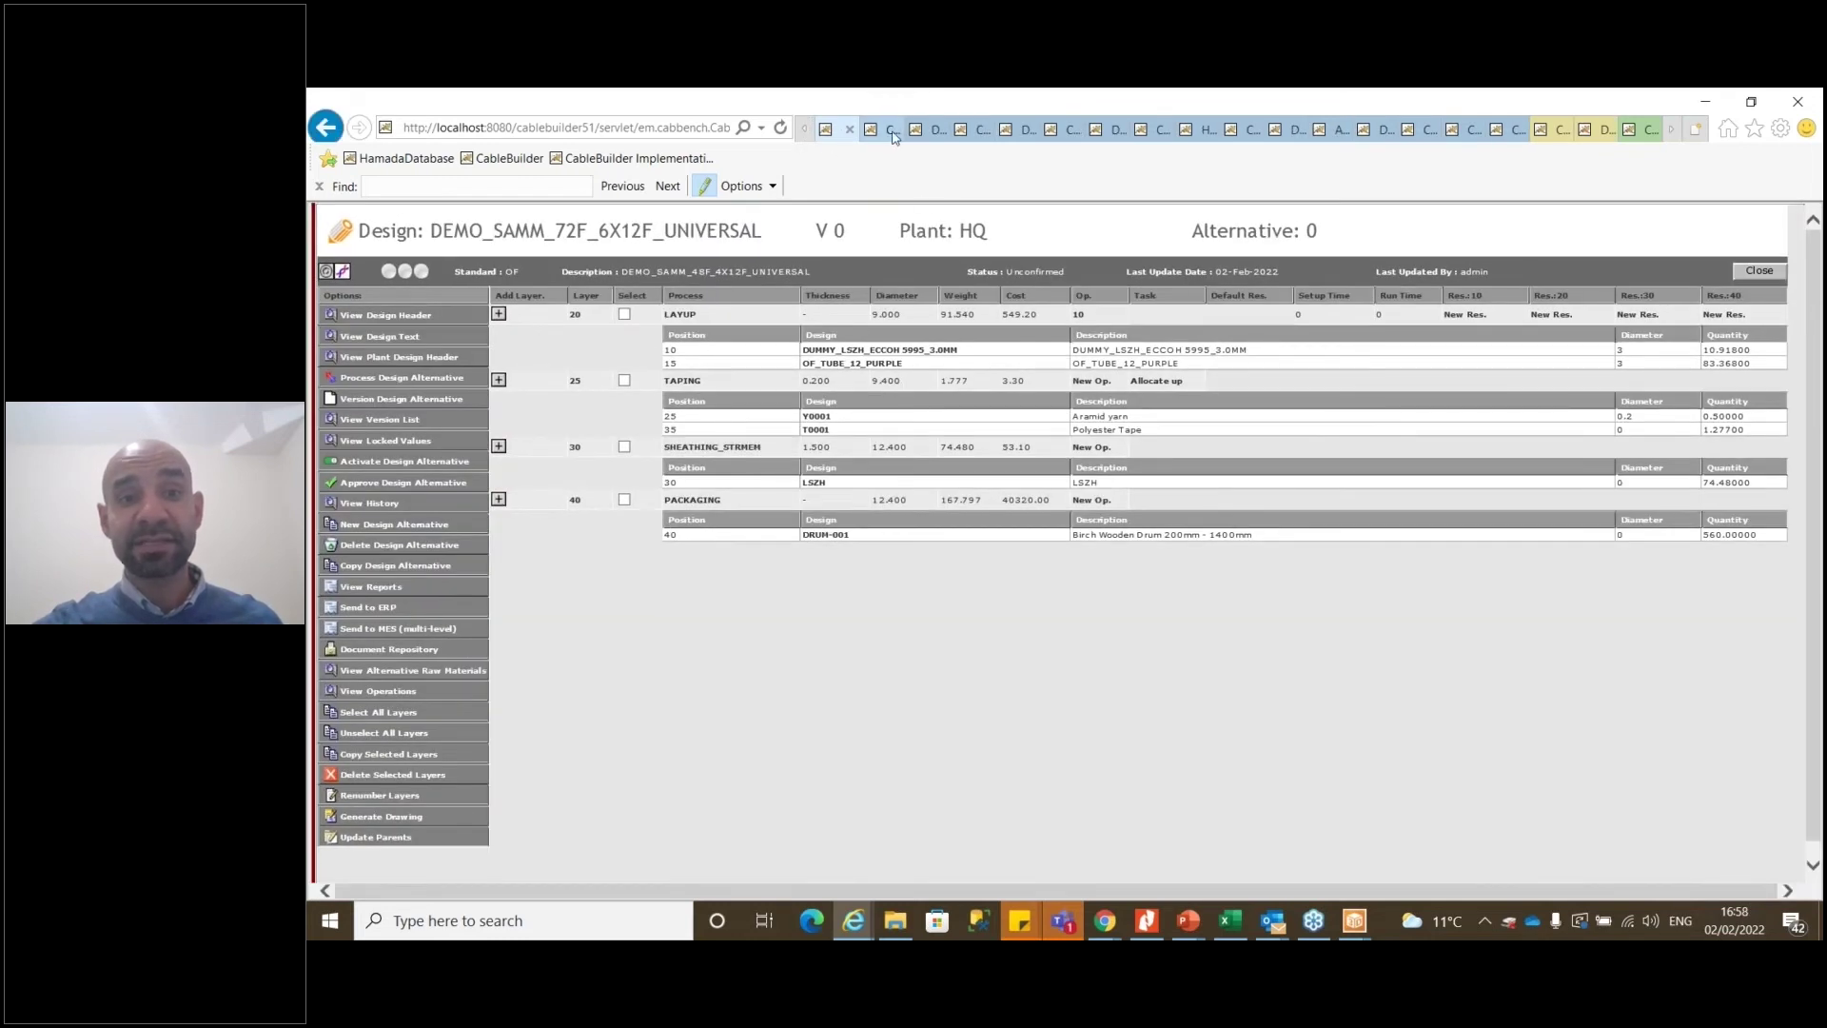
{"action": "left_click", "coordinate": [880, 136]}
{"action": "scroll", "coordinate": [825, 576], "scroll_direction": "down", "scroll_amount": 3}
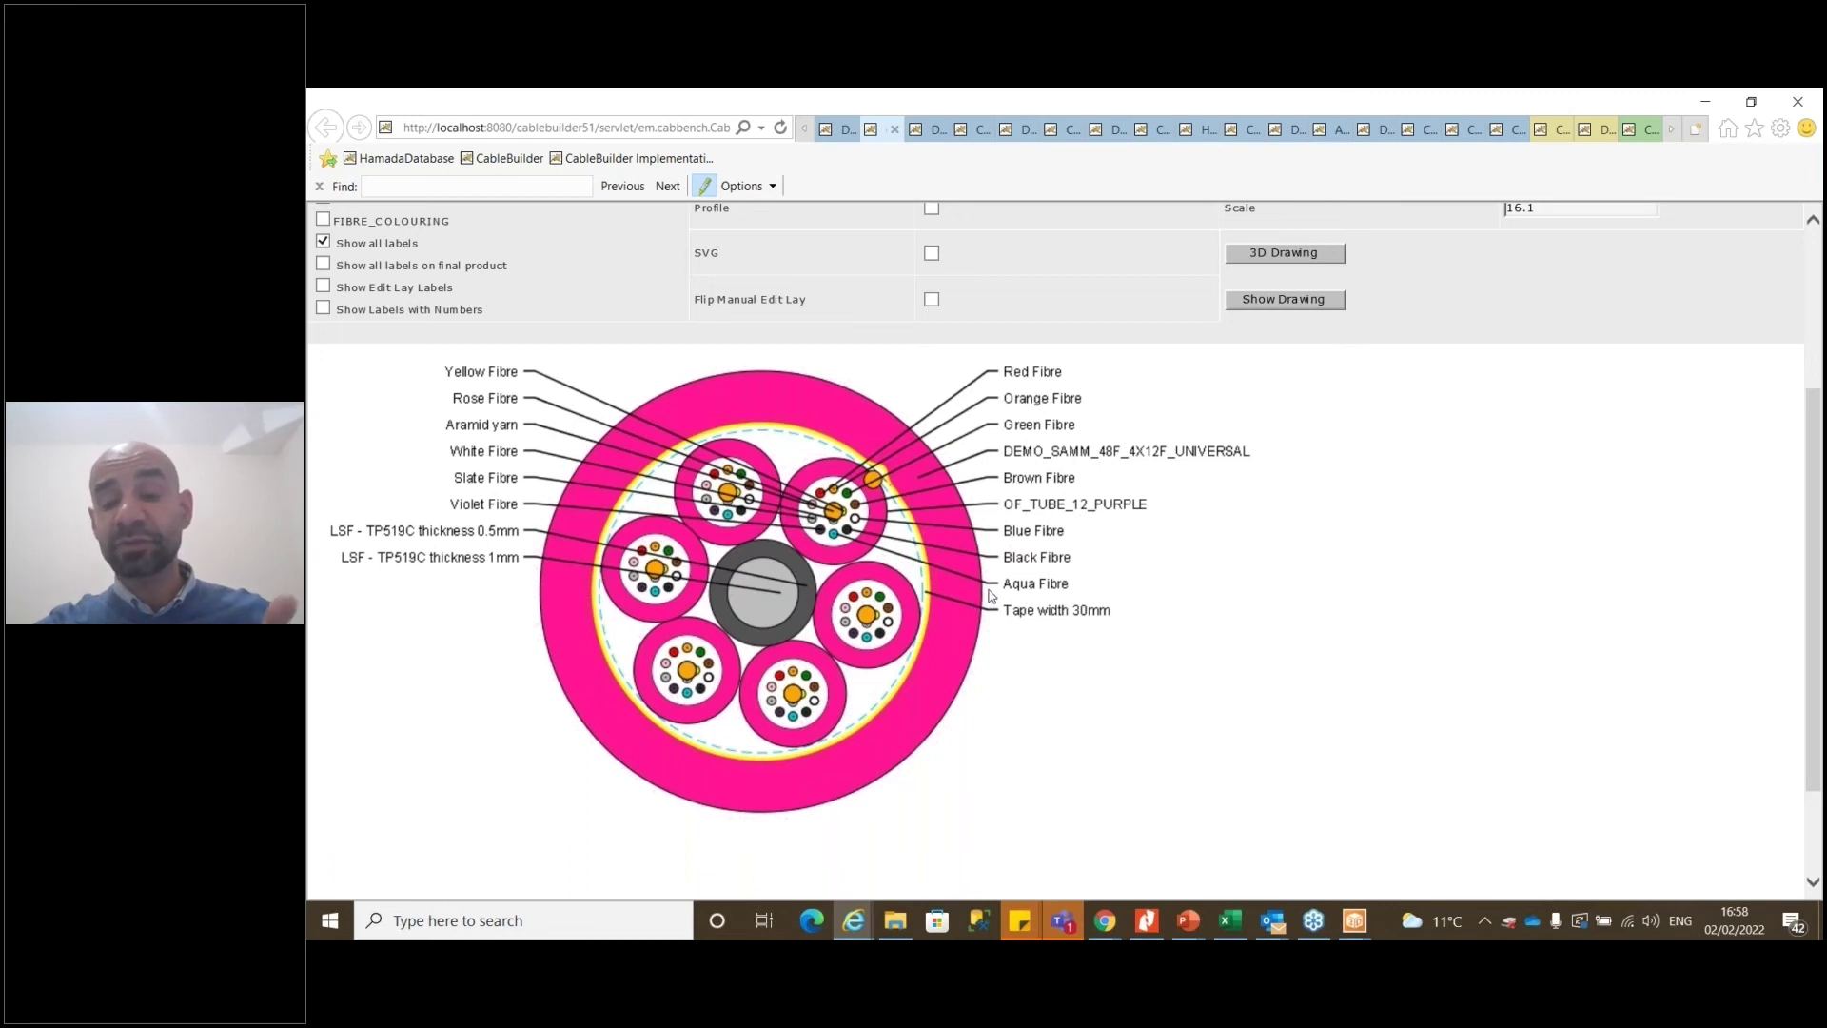
Switch to the open Quotations module and search for all quotations with the % wildcard
{"action": "left_click", "coordinate": [833, 134]}
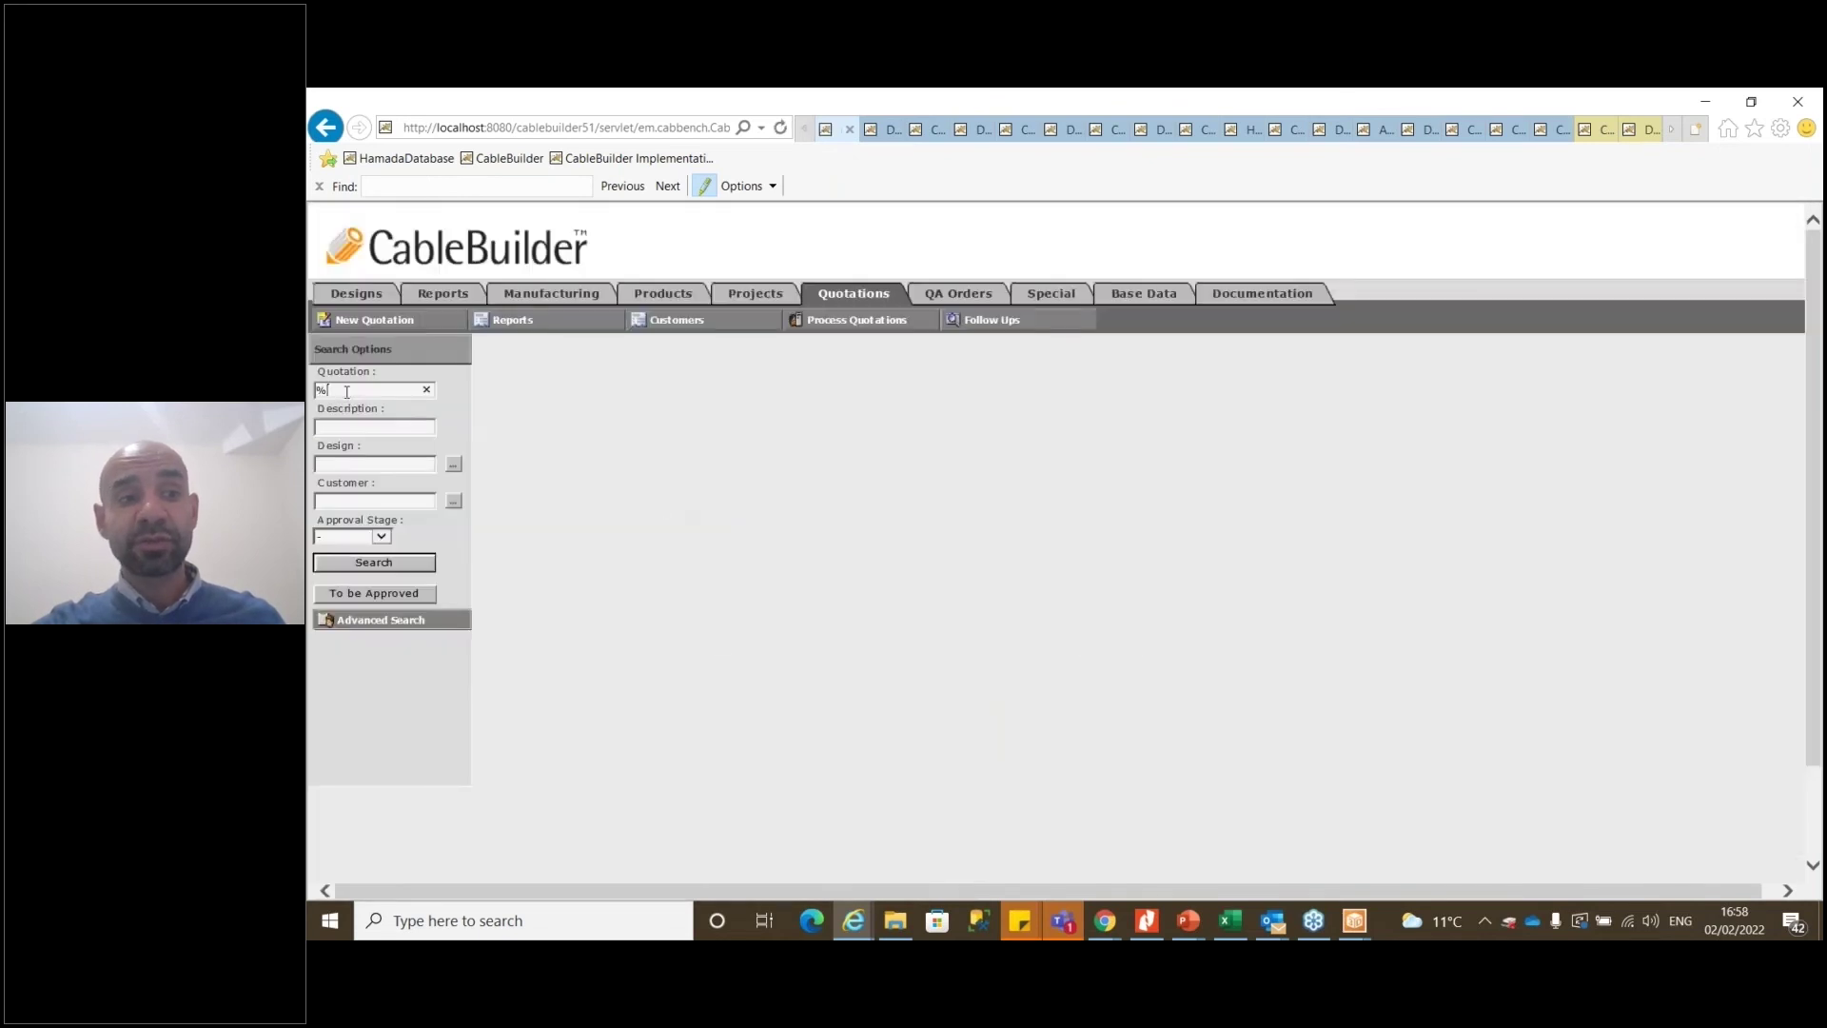
{"action": "left_click", "coordinate": [358, 565]}
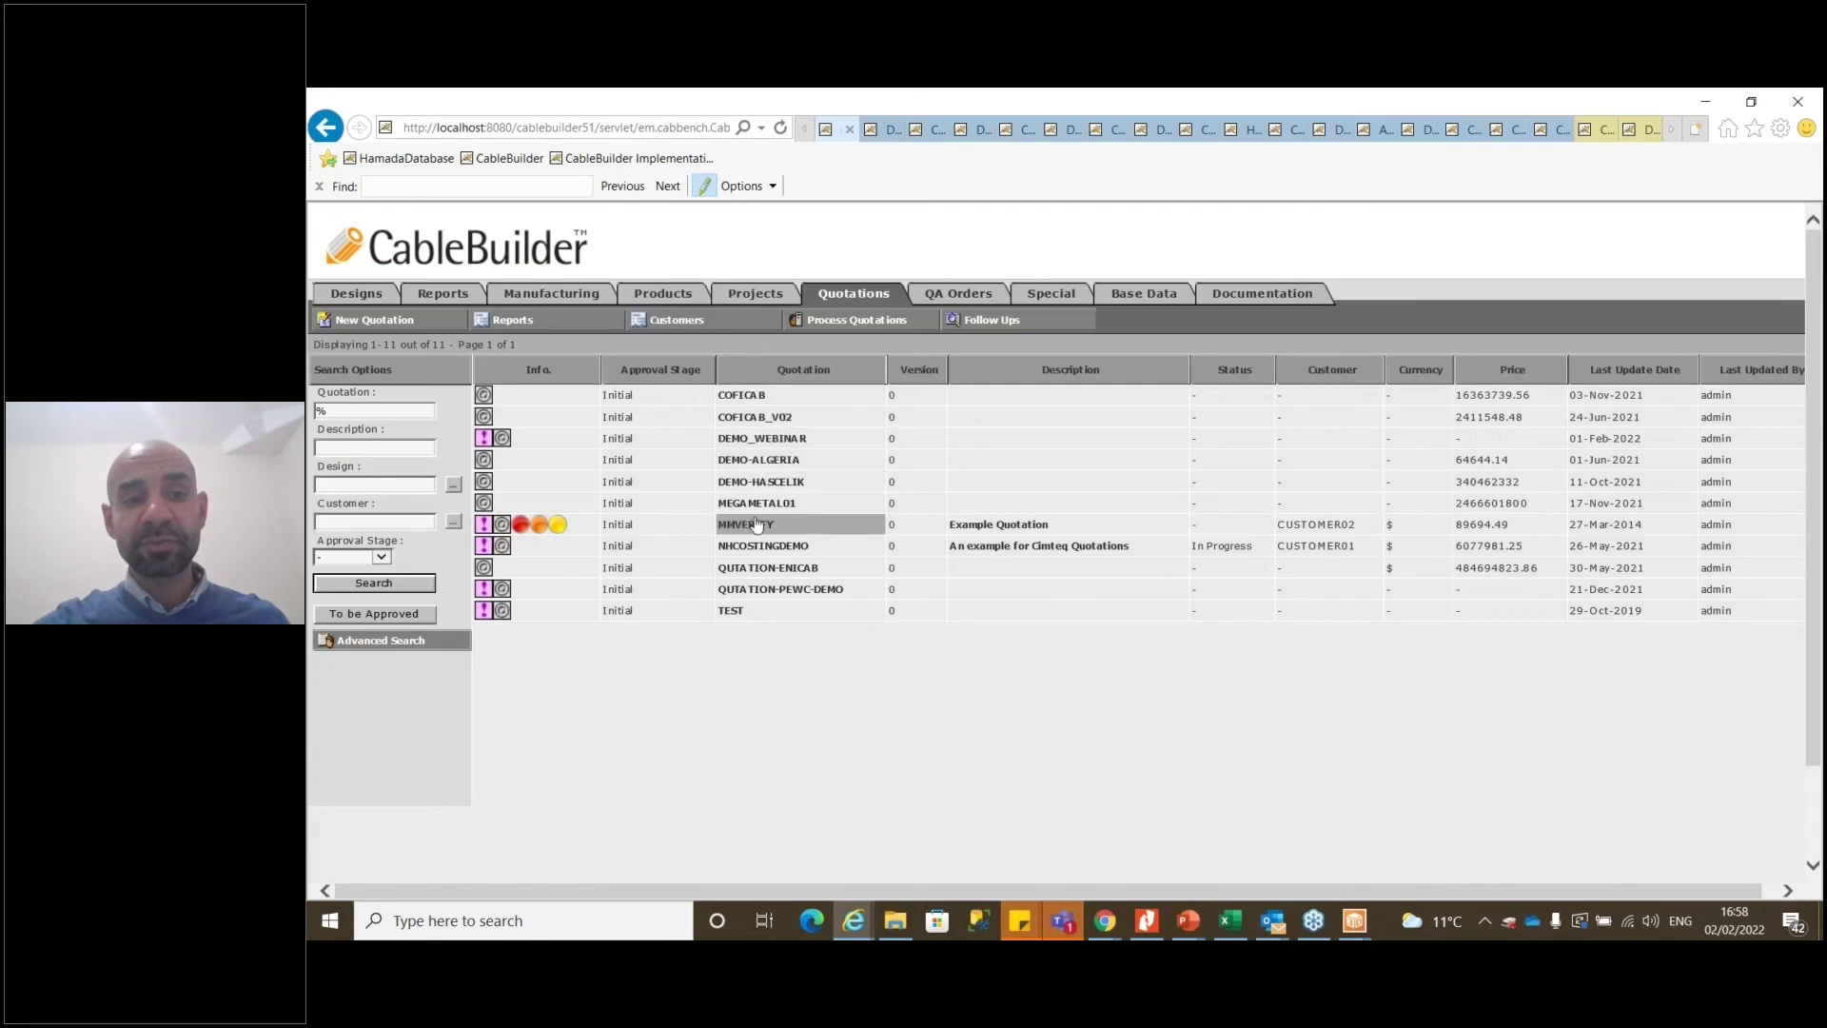
Open the MMVERIFY quotation, review its cable, accessories, miscellaneous and transport lines, and close it
{"action": "left_click", "coordinate": [758, 529]}
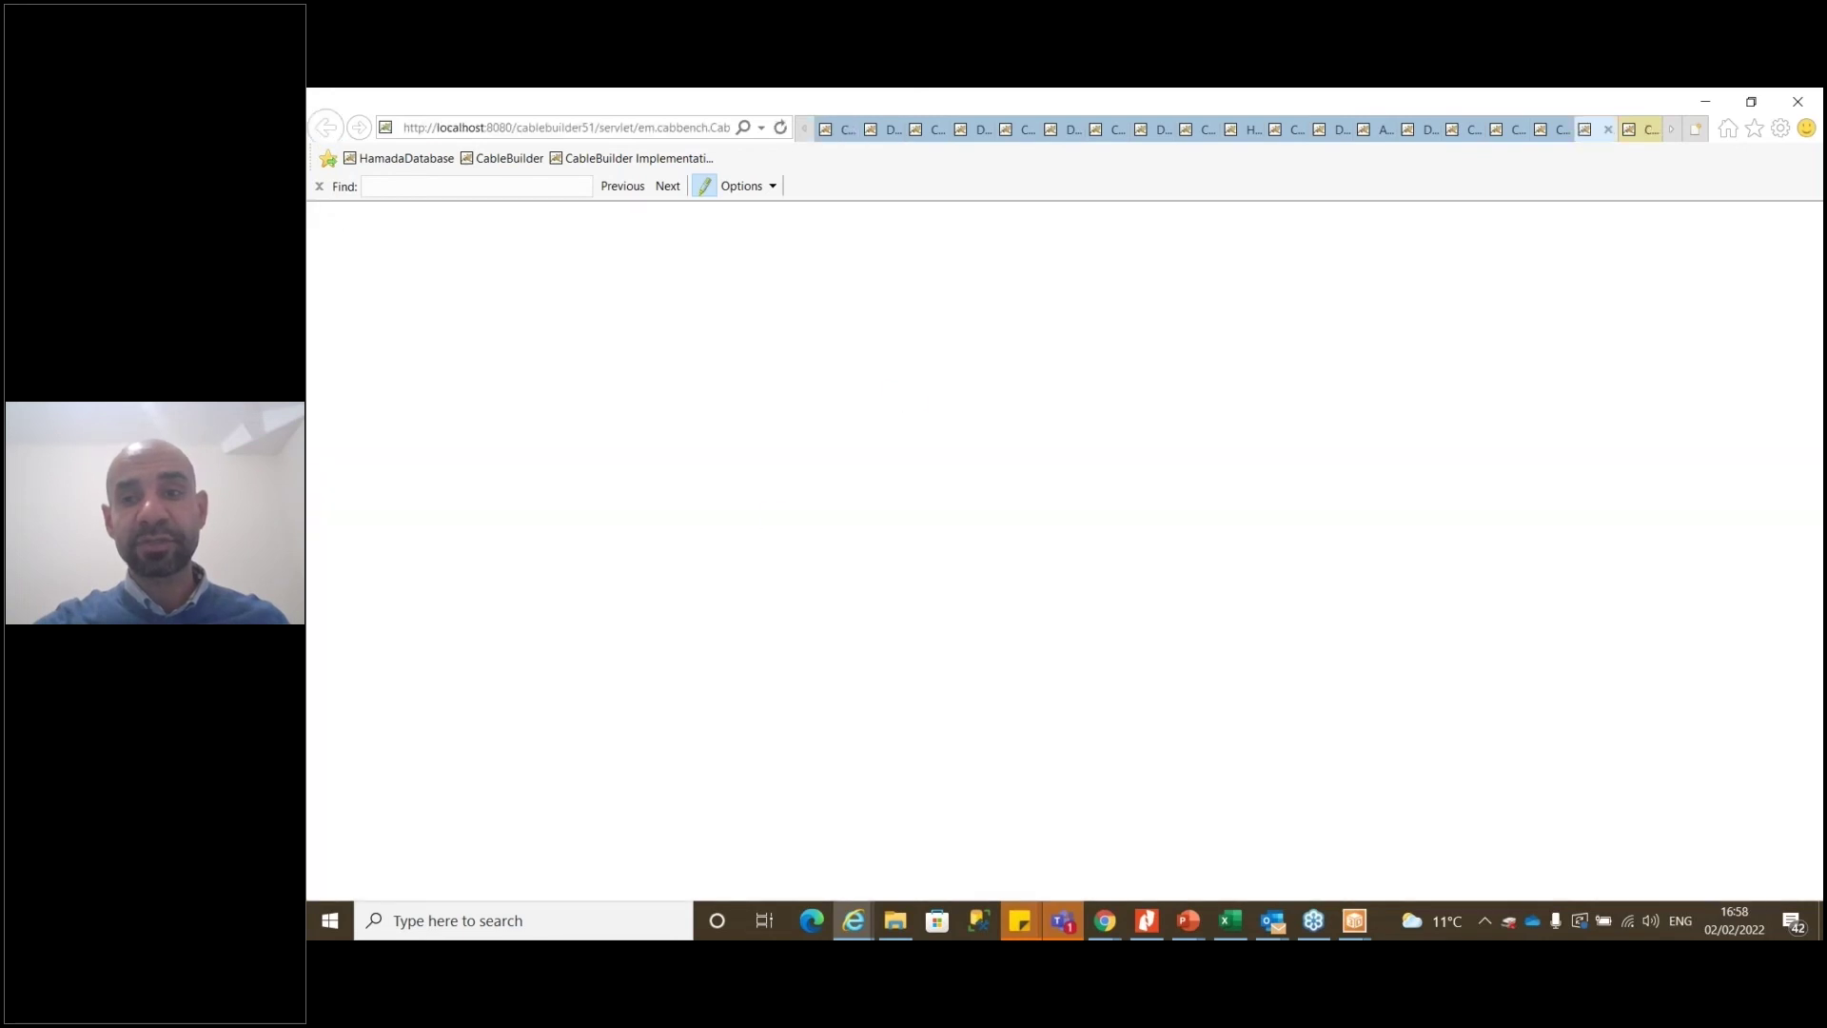
{"action": "left_click", "coordinate": [1201, 608]}
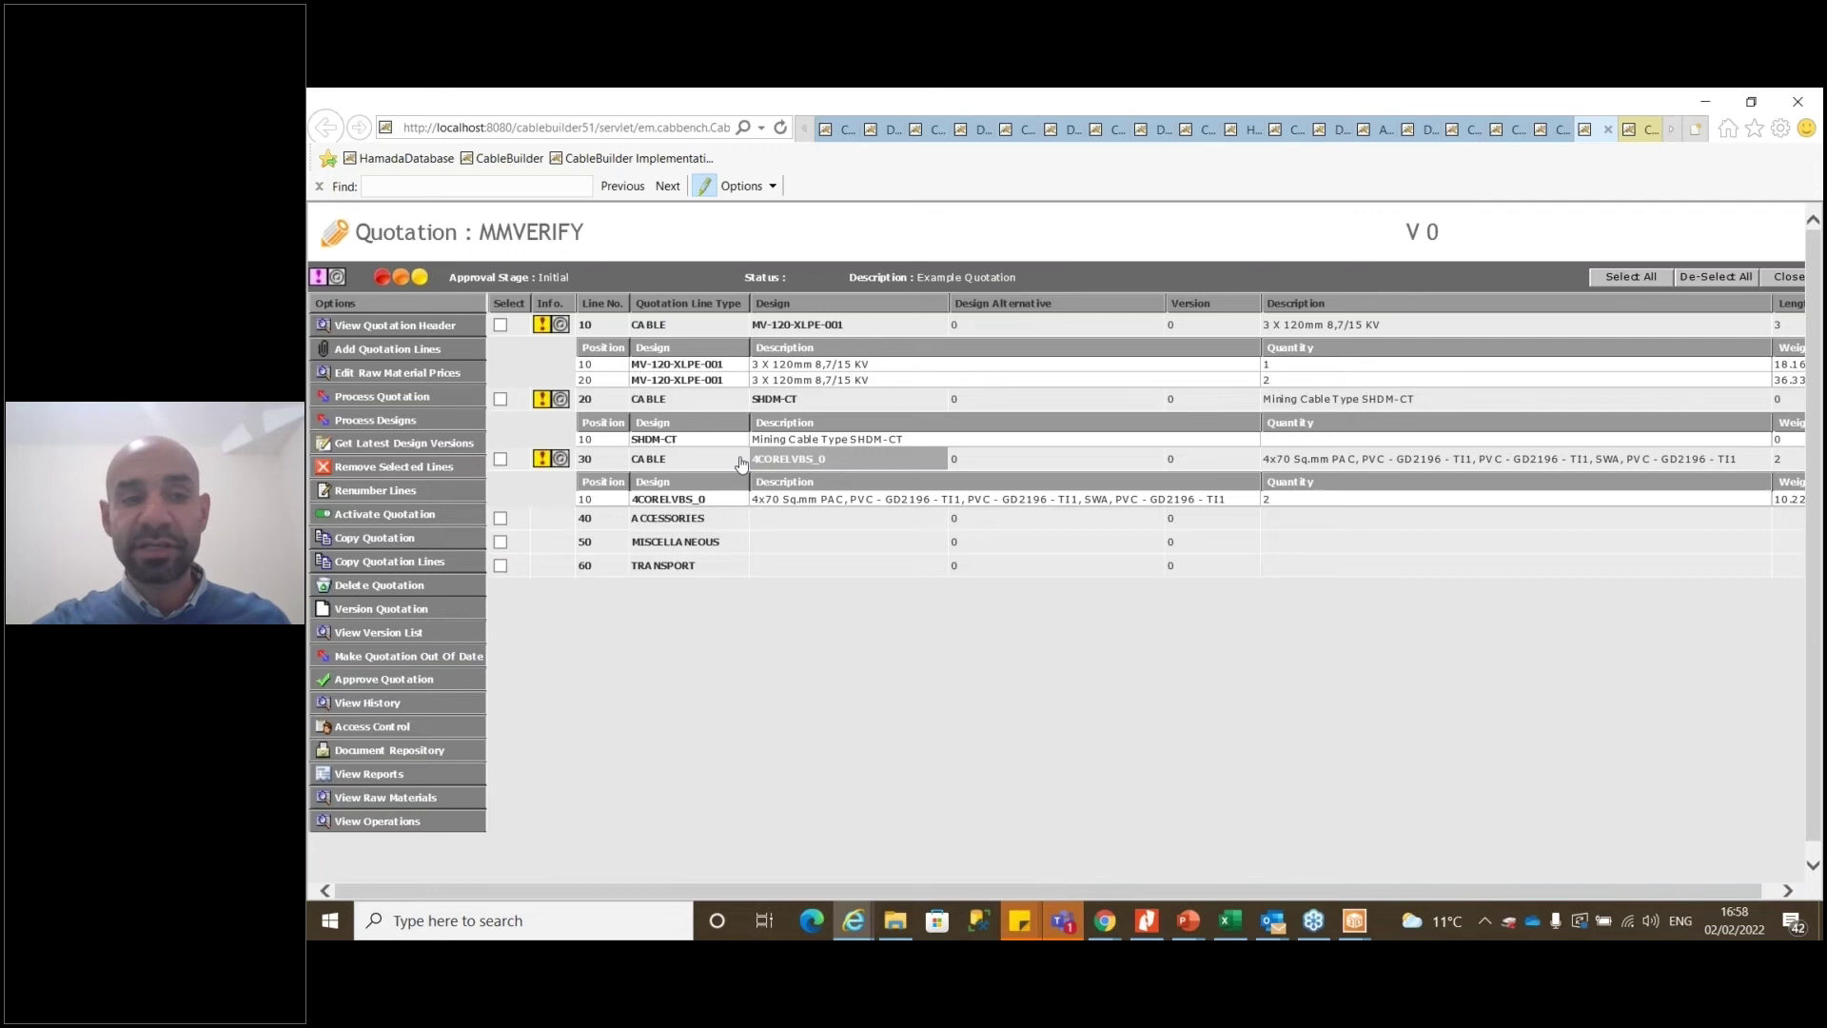
{"action": "left_click", "coordinate": [1608, 131]}
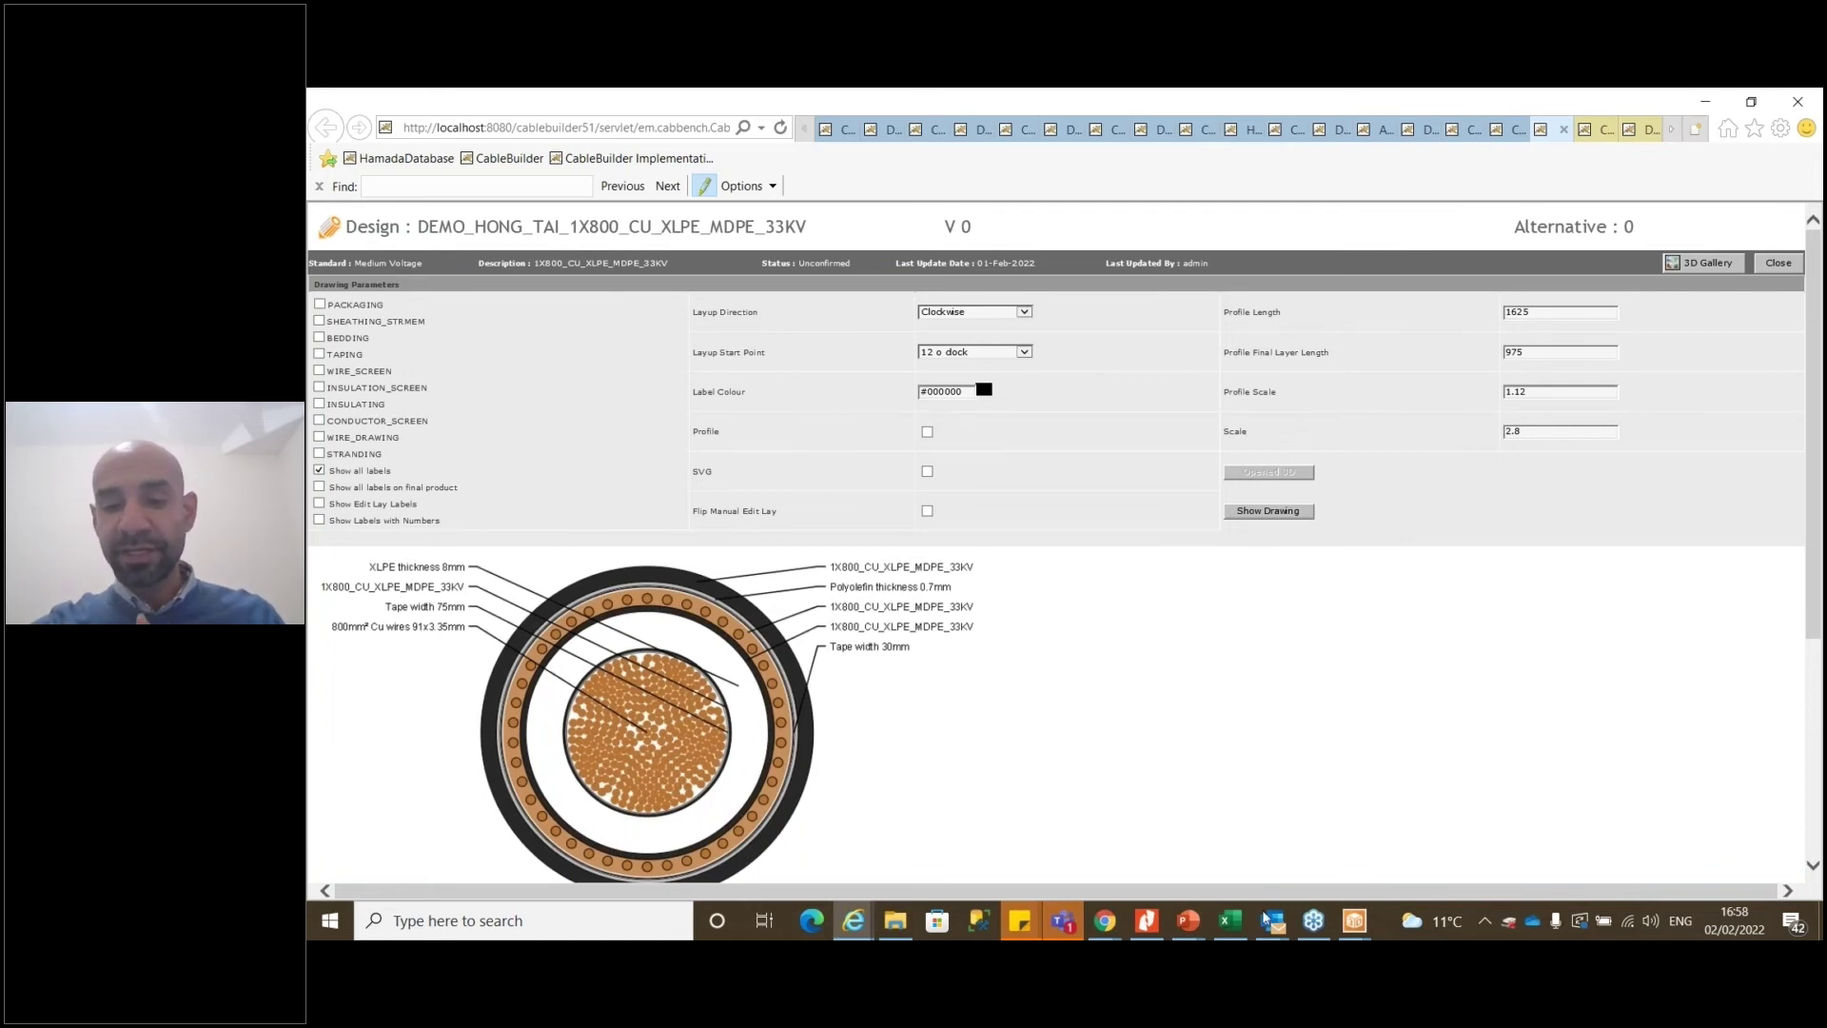
Examine the layer structure and raw material costs of the DEMO_WEBINAR design, and close the design
{"action": "mouse_move", "coordinate": [1150, 928]}
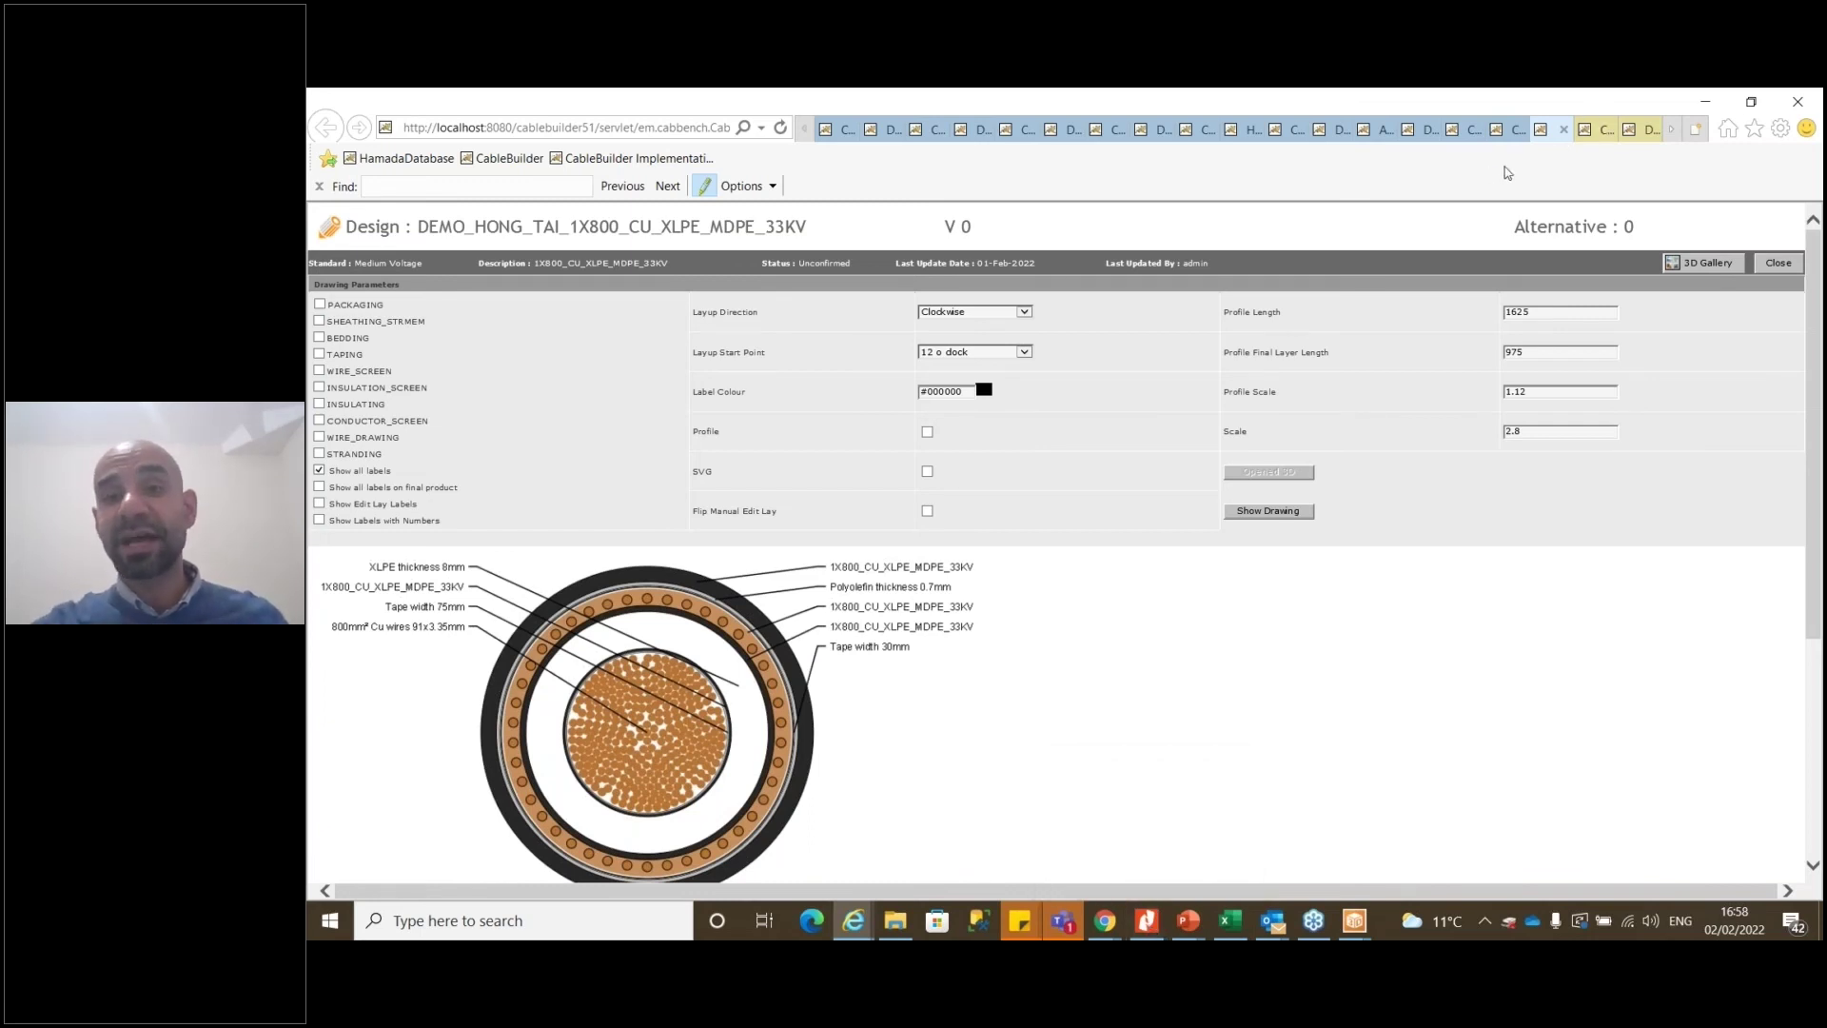
{"action": "left_click", "coordinate": [1637, 134]}
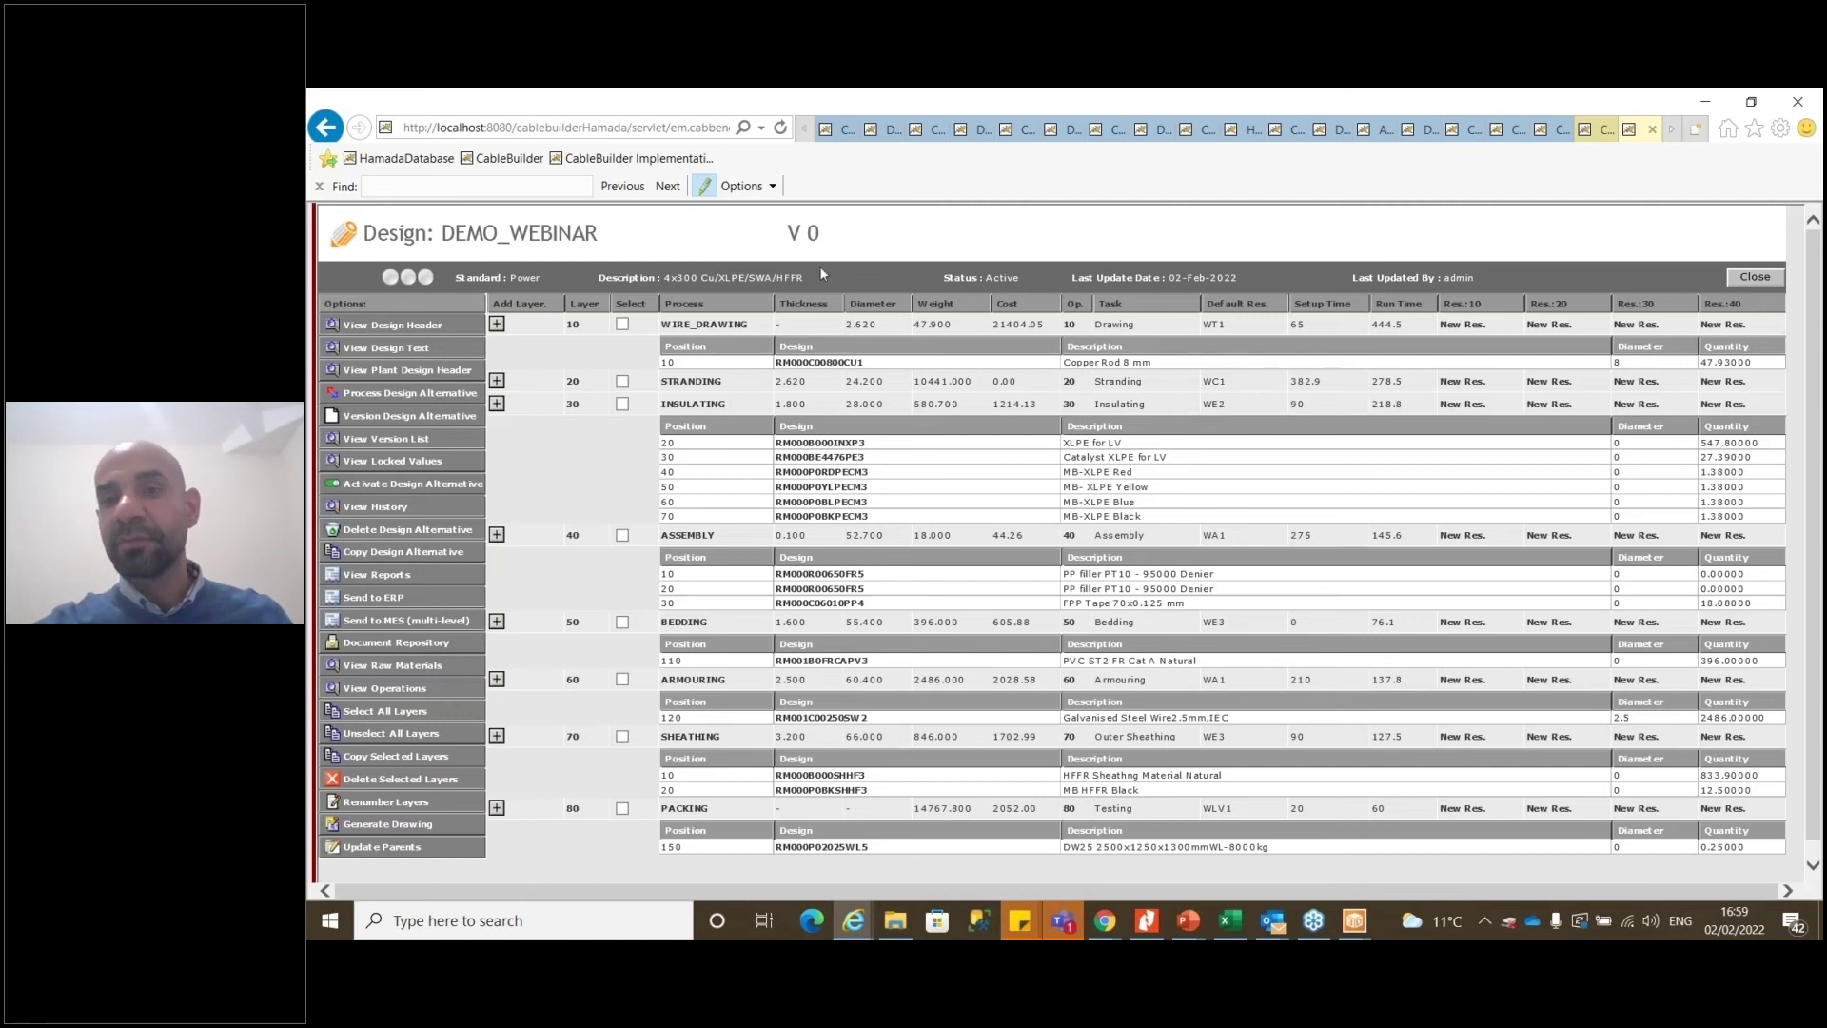
{"action": "left_click", "coordinate": [880, 129]}
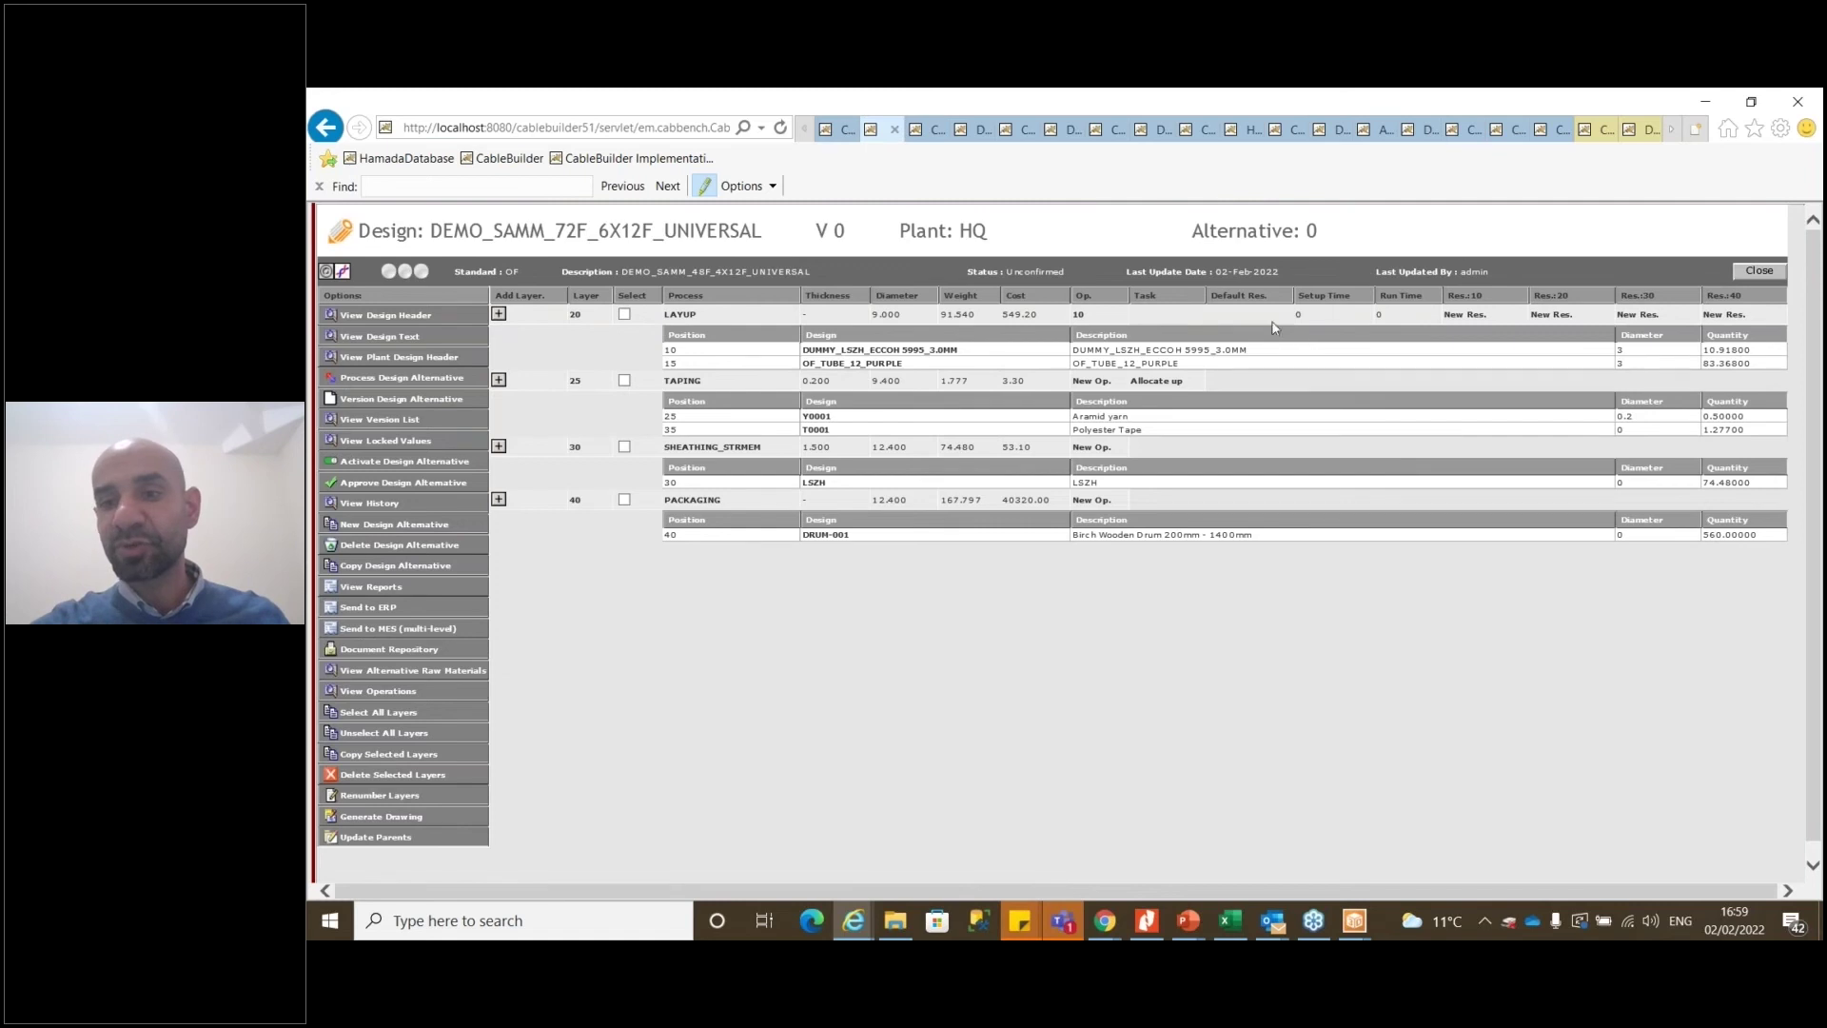
{"action": "left_click", "coordinate": [1640, 129]}
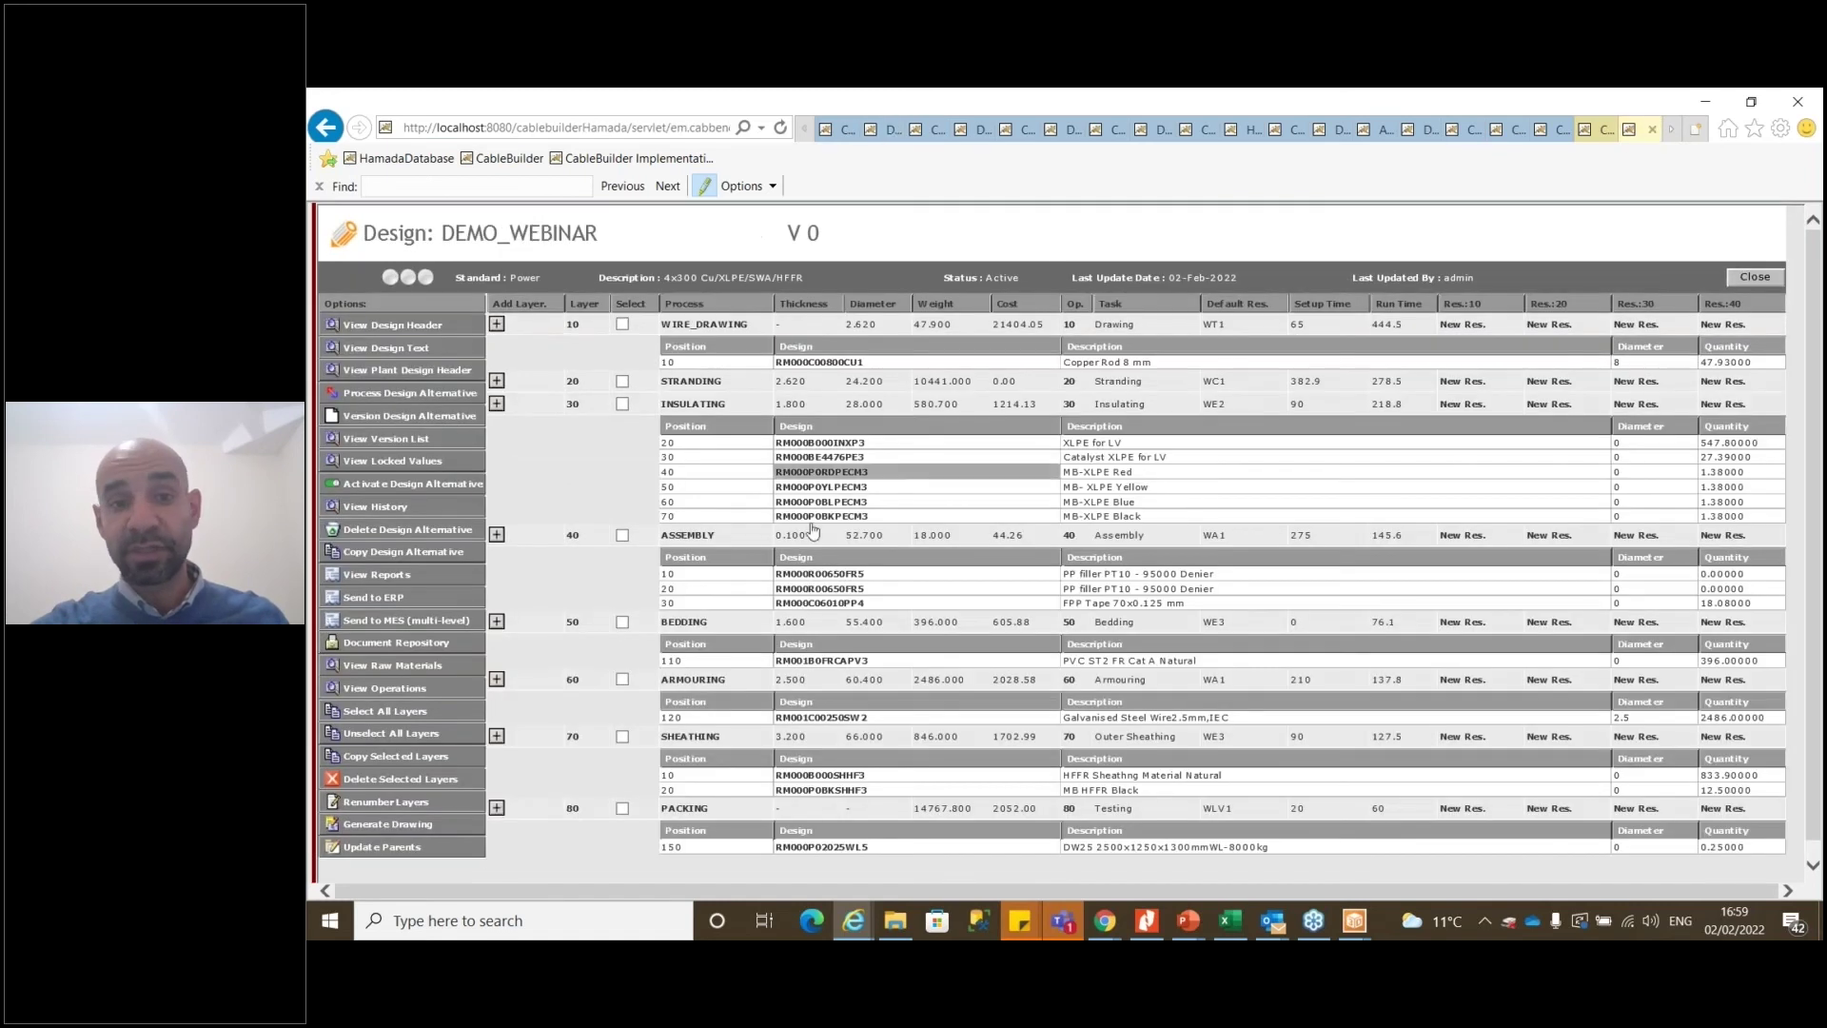
{"action": "scroll", "coordinate": [454, 692], "scroll_direction": "up", "scroll_amount": 2, "text": "ctrl"}
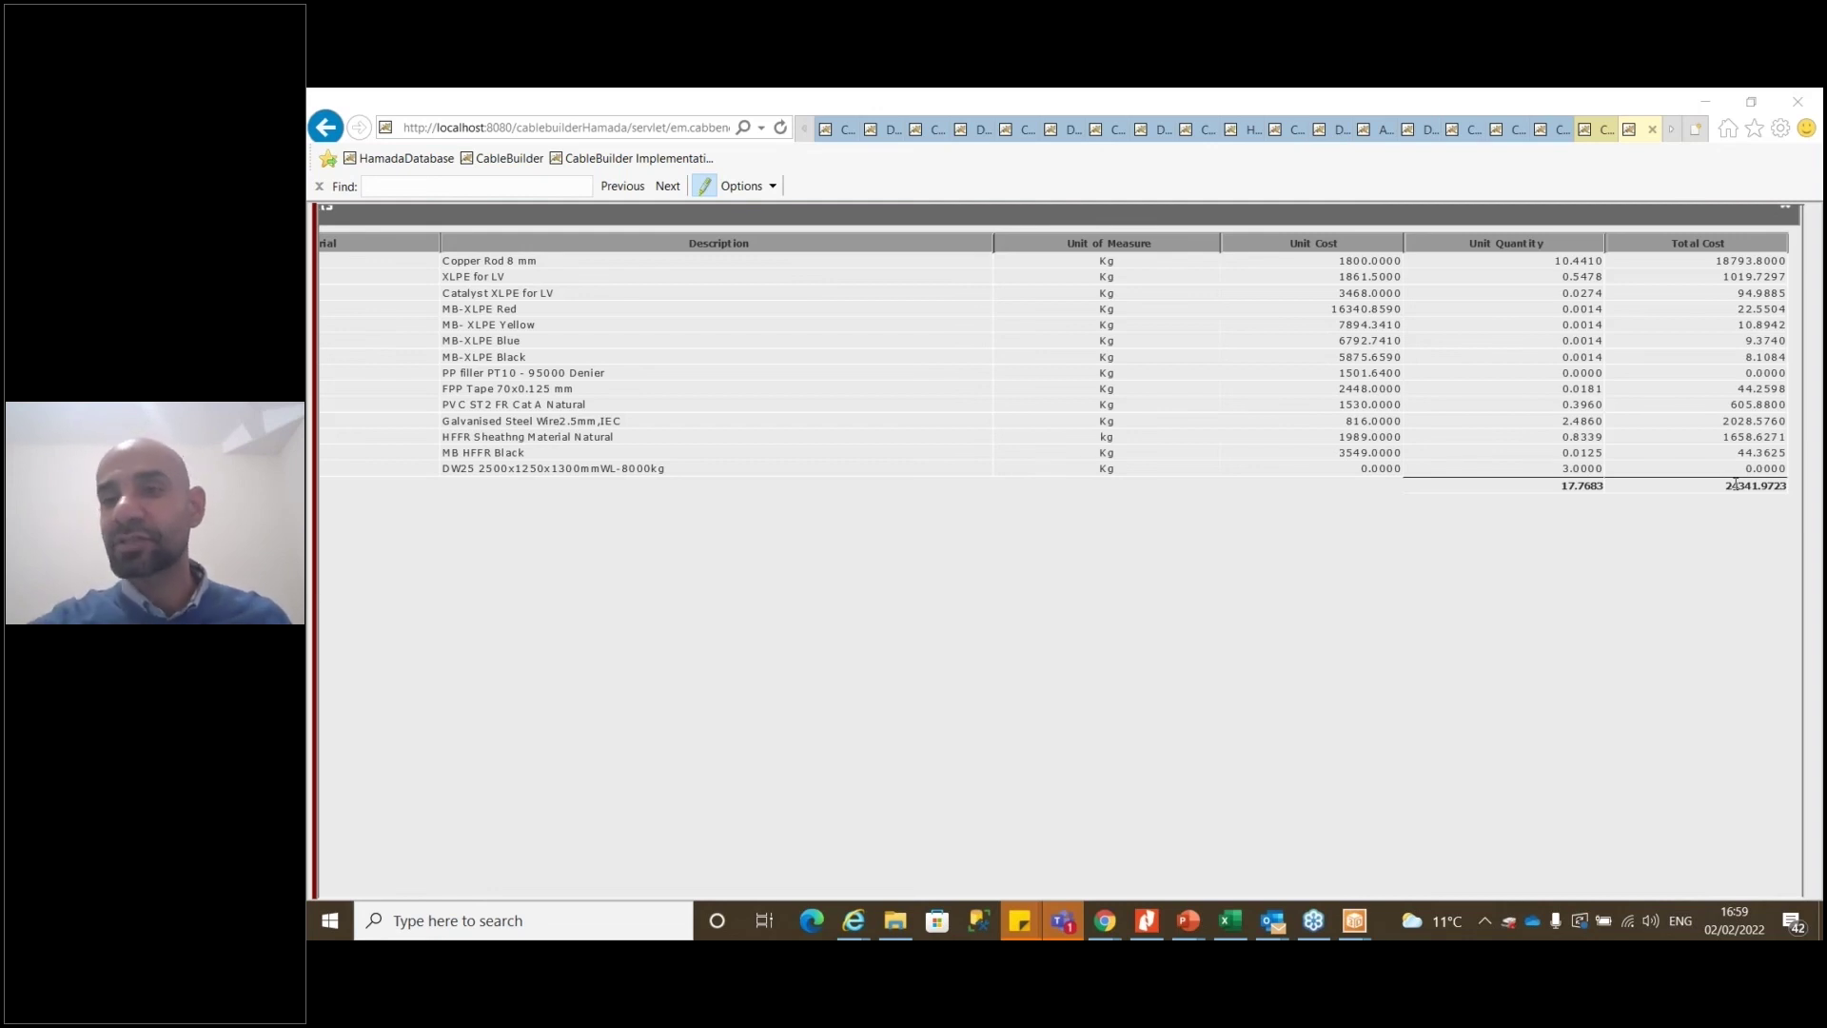
{"action": "left_click", "coordinate": [1655, 131]}
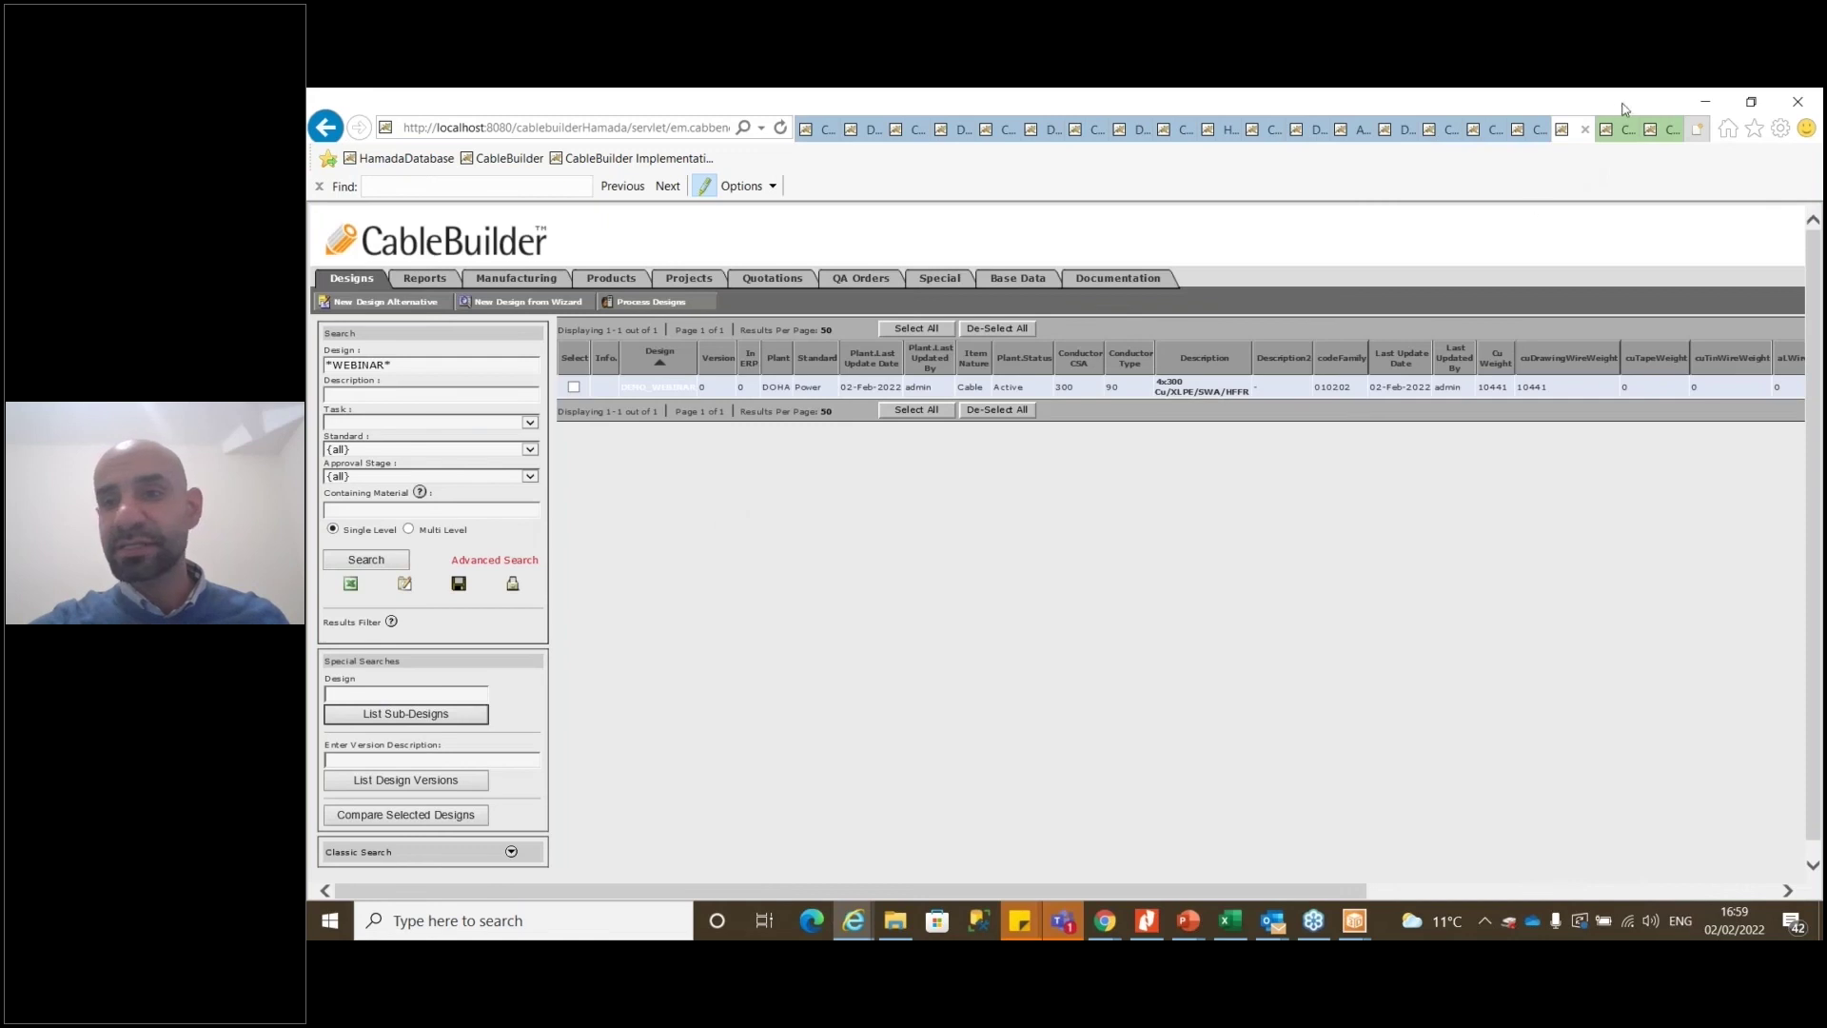
Reopen the DEMO_WEBINAR design from the search results, examine the run times, setup times and costs of its operations, and close it
{"action": "left_click", "coordinate": [1656, 130]}
{"action": "left_click", "coordinate": [1570, 133]}
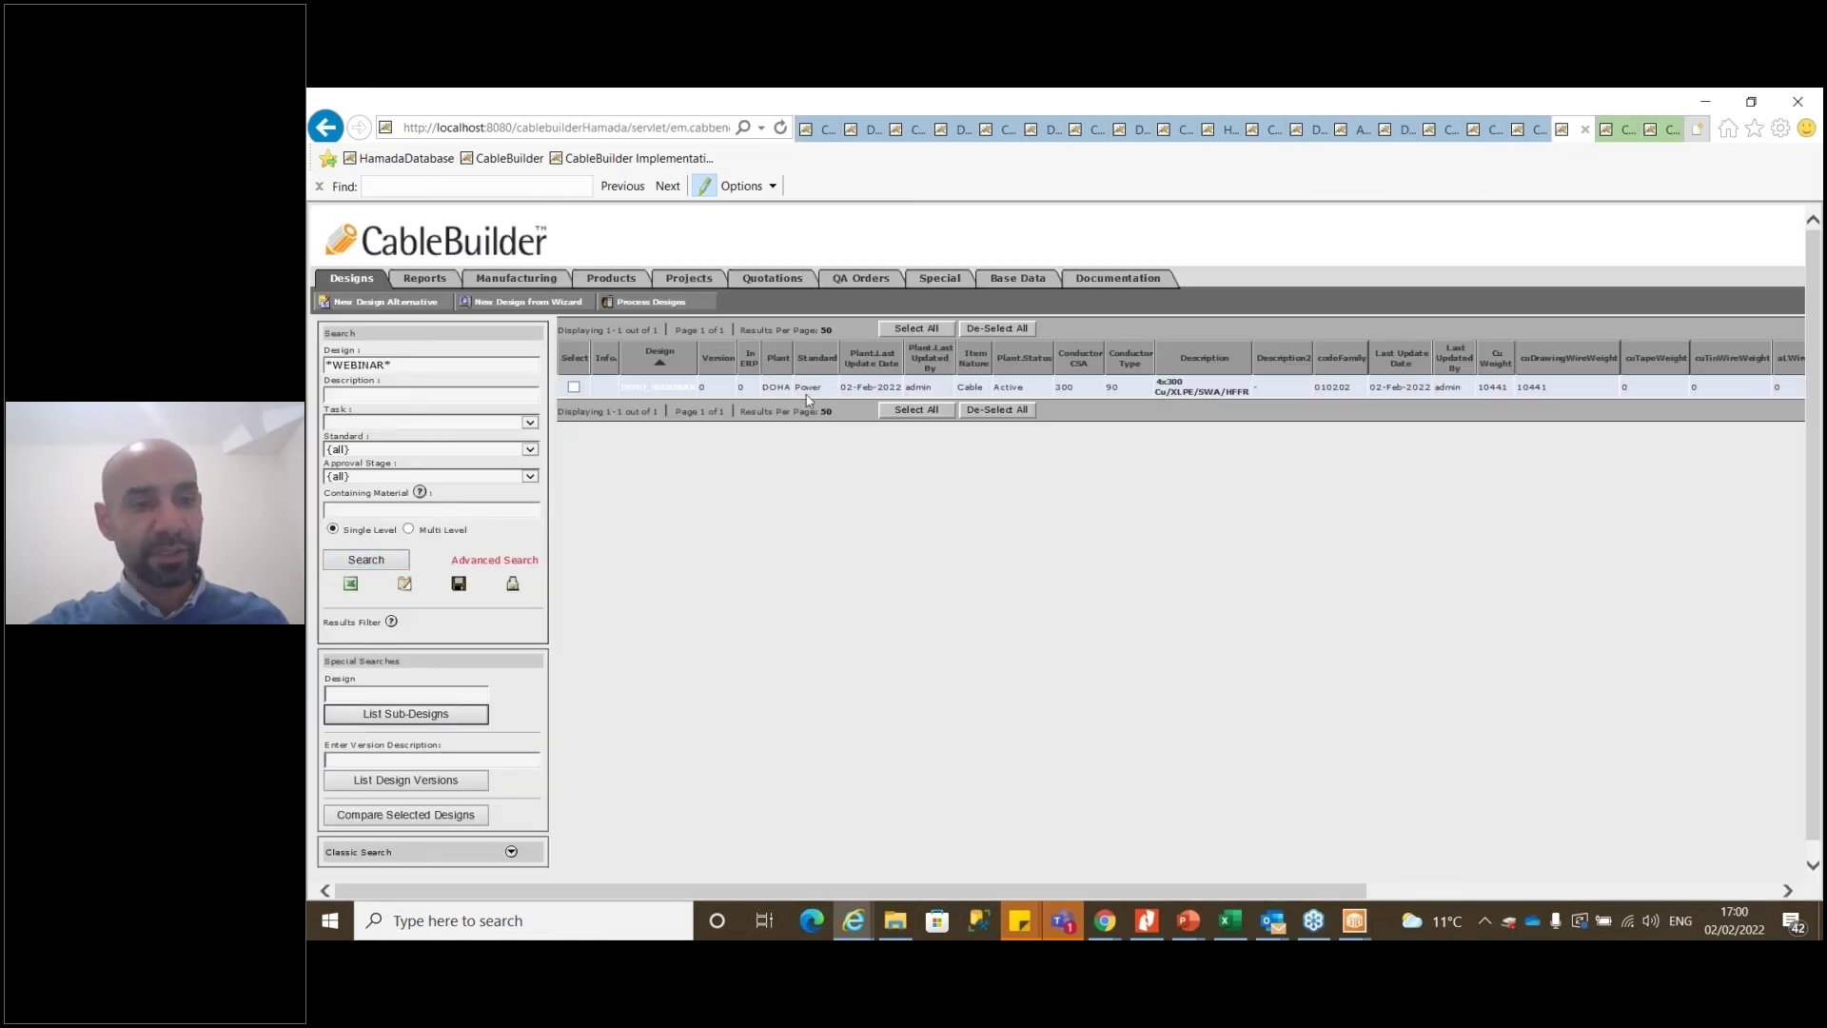
{"action": "left_click", "coordinate": [664, 389]}
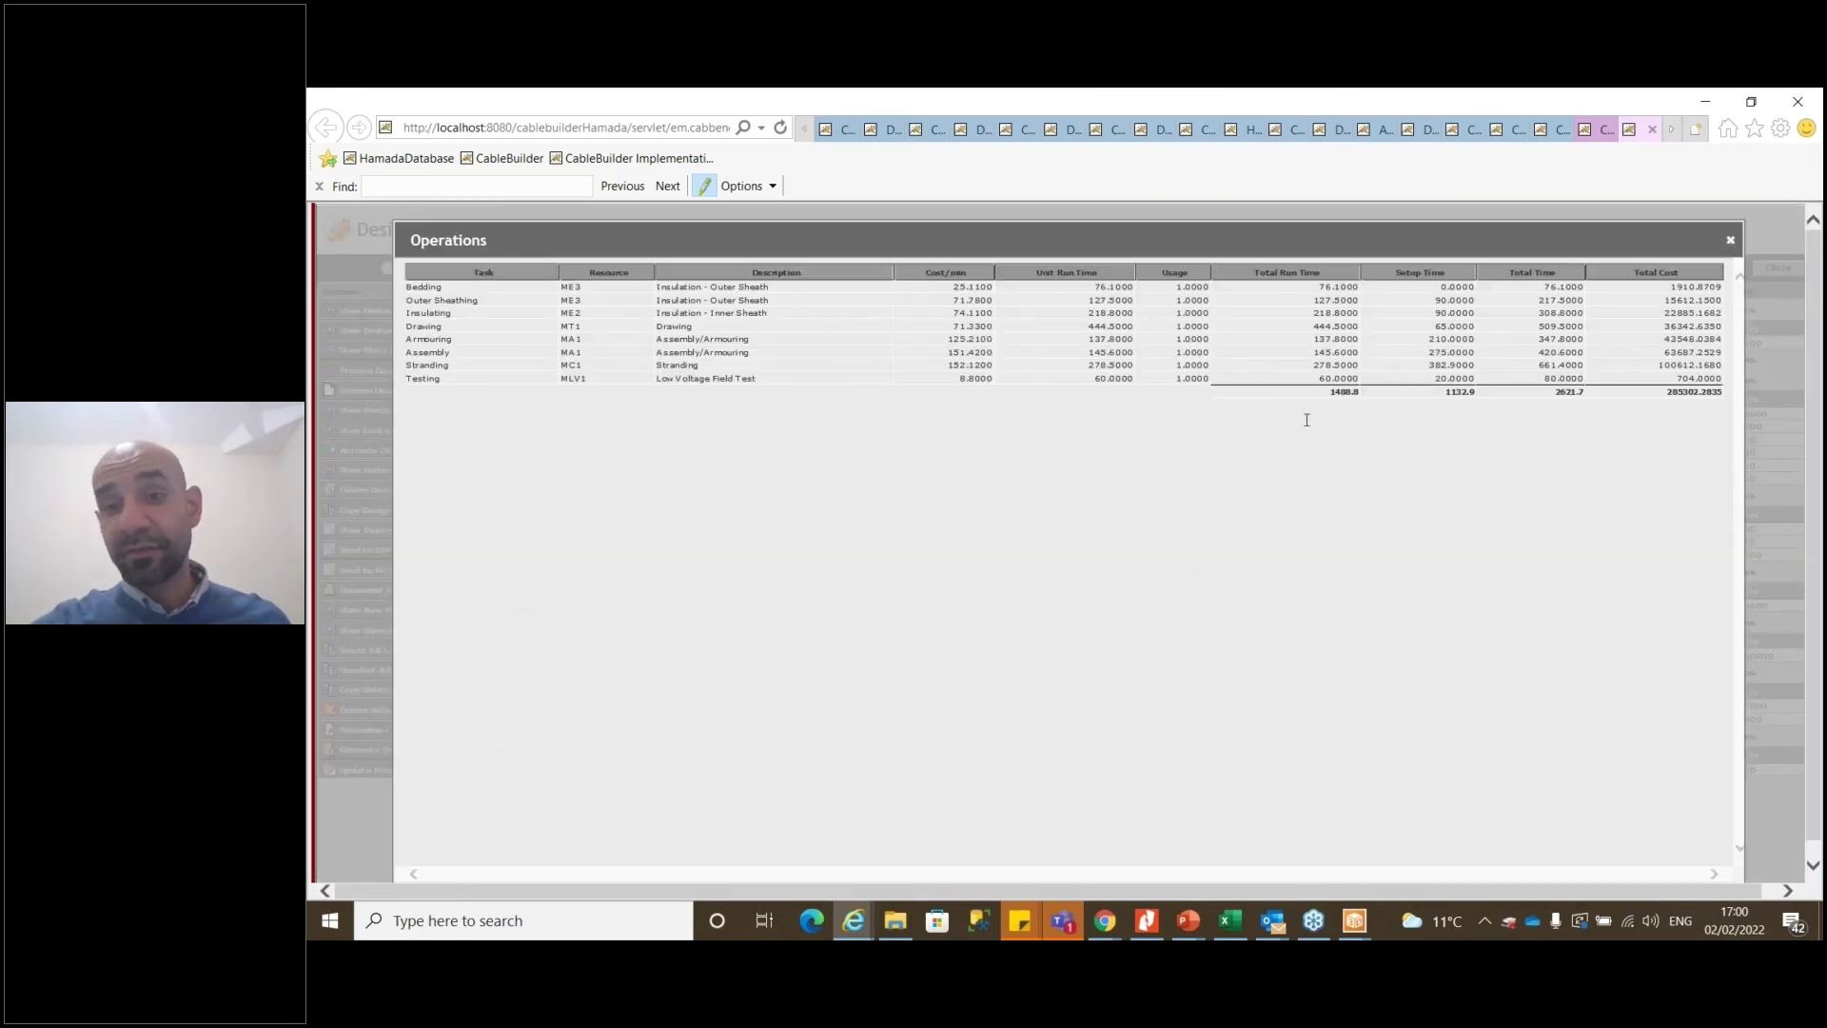
{"action": "scroll", "coordinate": [1293, 407], "scroll_direction": "up", "scroll_amount": 1, "text": "ctrl"}
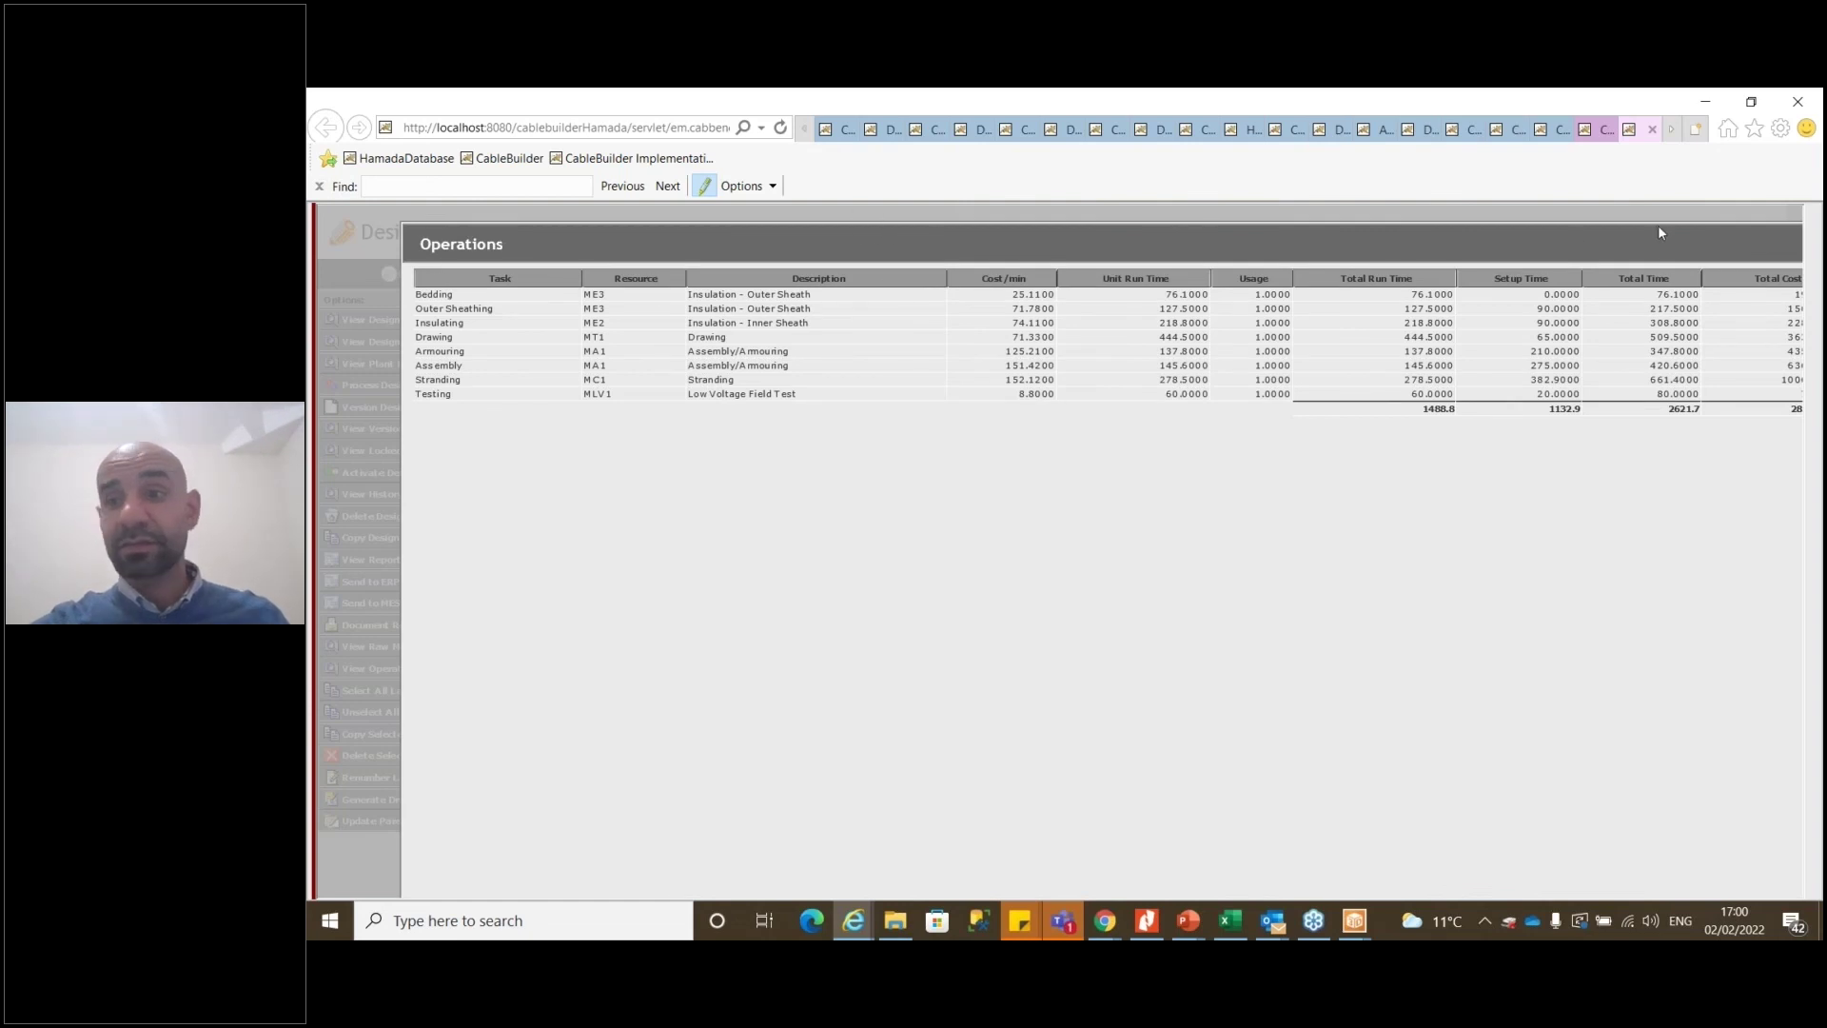
{"action": "triple_click", "coordinate": [1687, 243]}
{"action": "left_click", "coordinate": [1684, 227]}
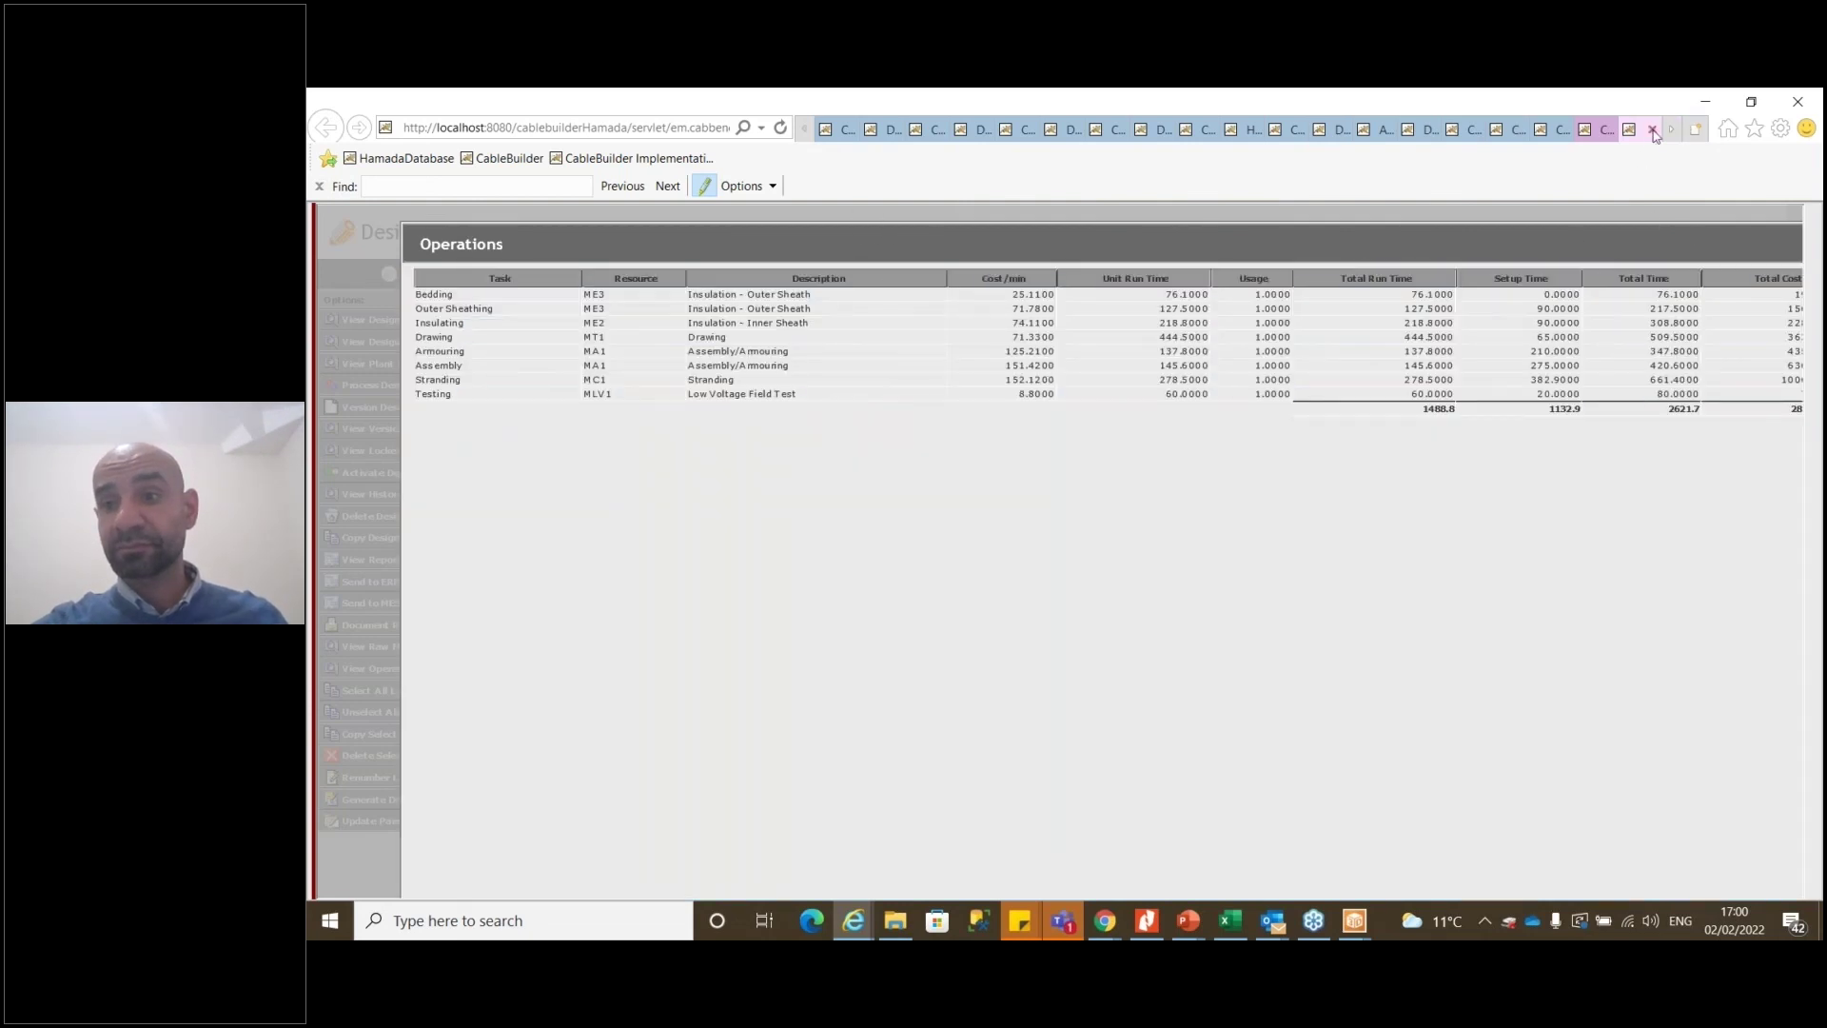
{"action": "left_click", "coordinate": [1653, 131]}
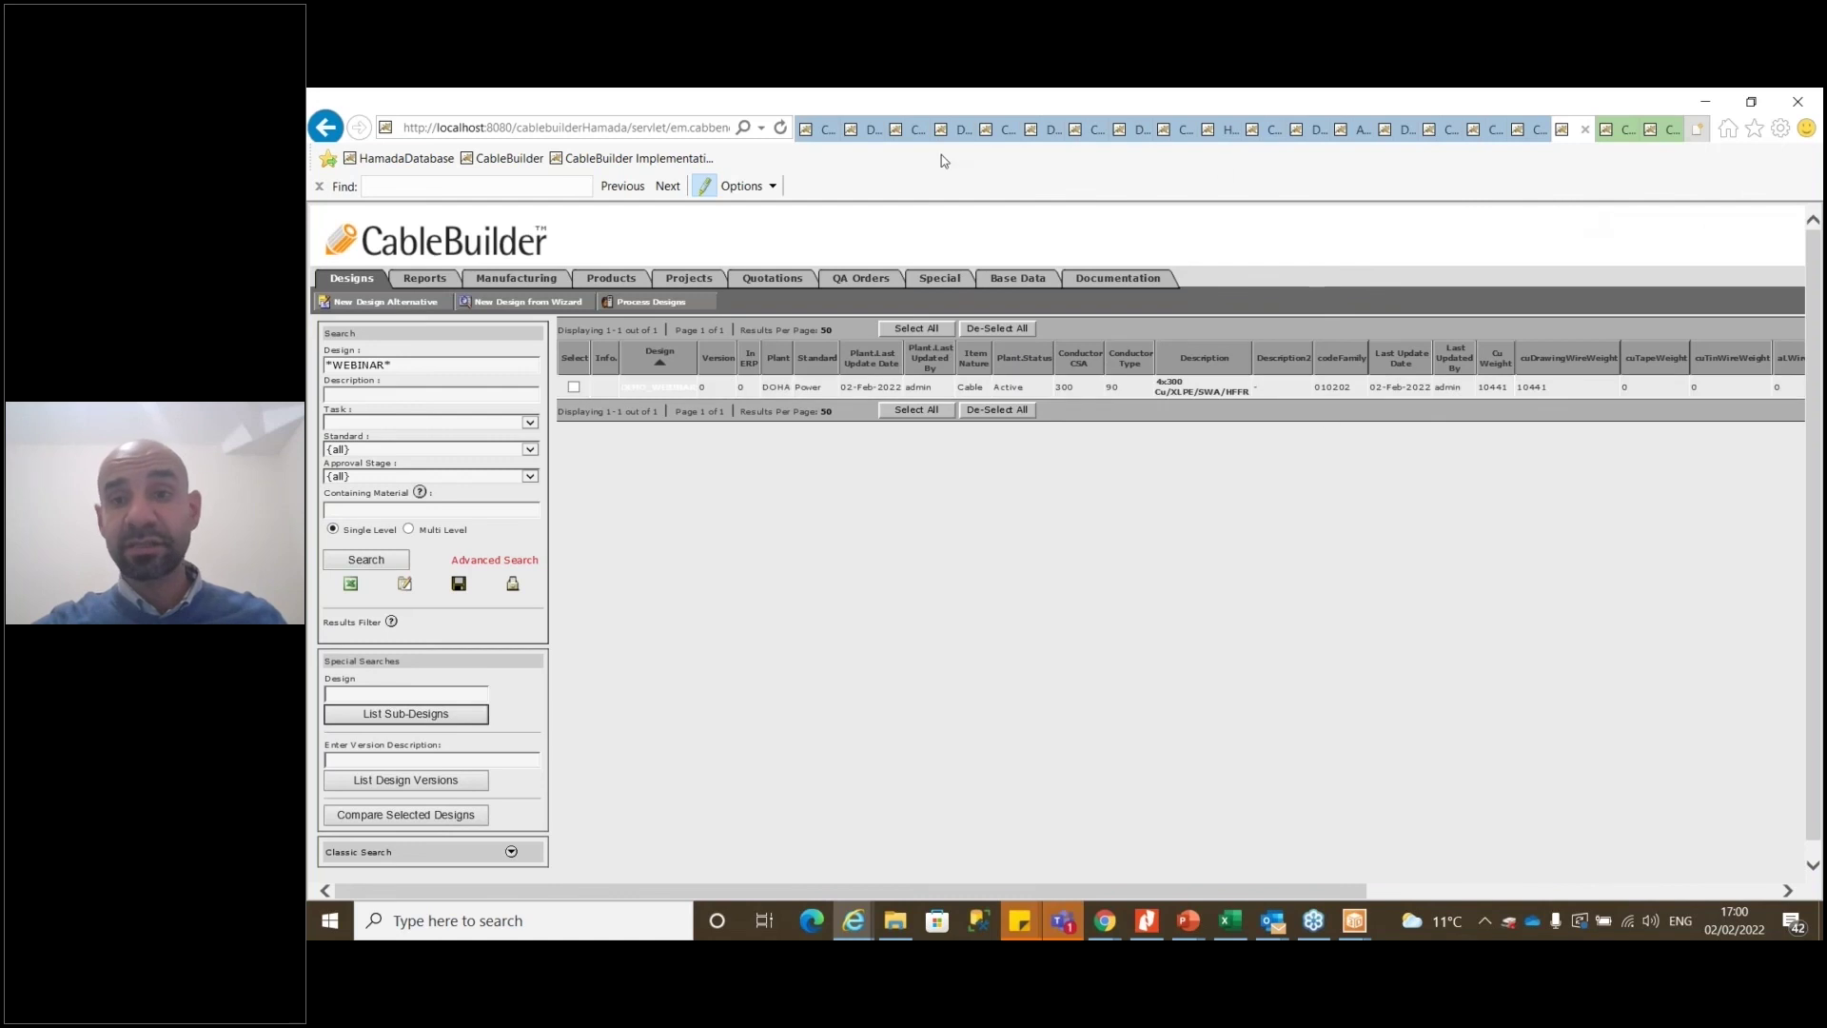
Switch to Nitro Pro and view the Mica Taping production order in the Example Working Paper document
{"action": "left_click", "coordinate": [1147, 921]}
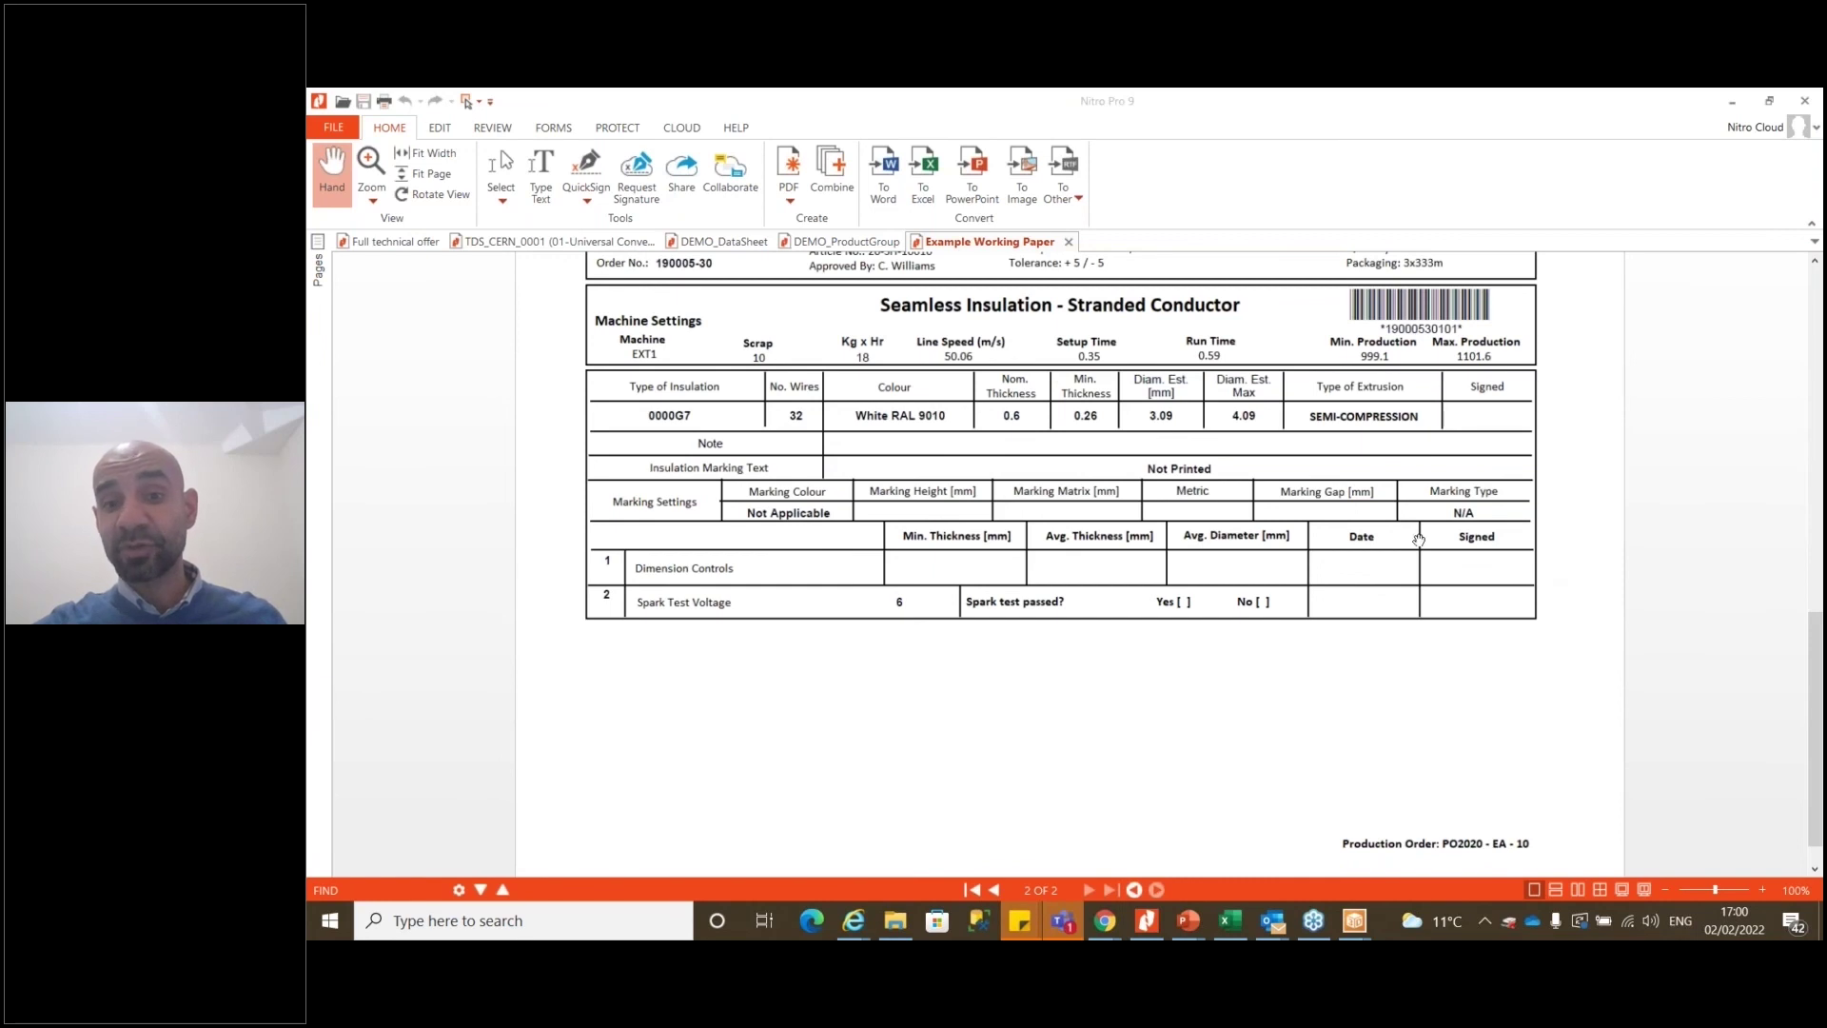
{"action": "scroll", "coordinate": [1415, 543], "scroll_direction": "up", "scroll_amount": 8}
{"action": "scroll", "coordinate": [1415, 543], "scroll_direction": "up", "scroll_amount": 2}
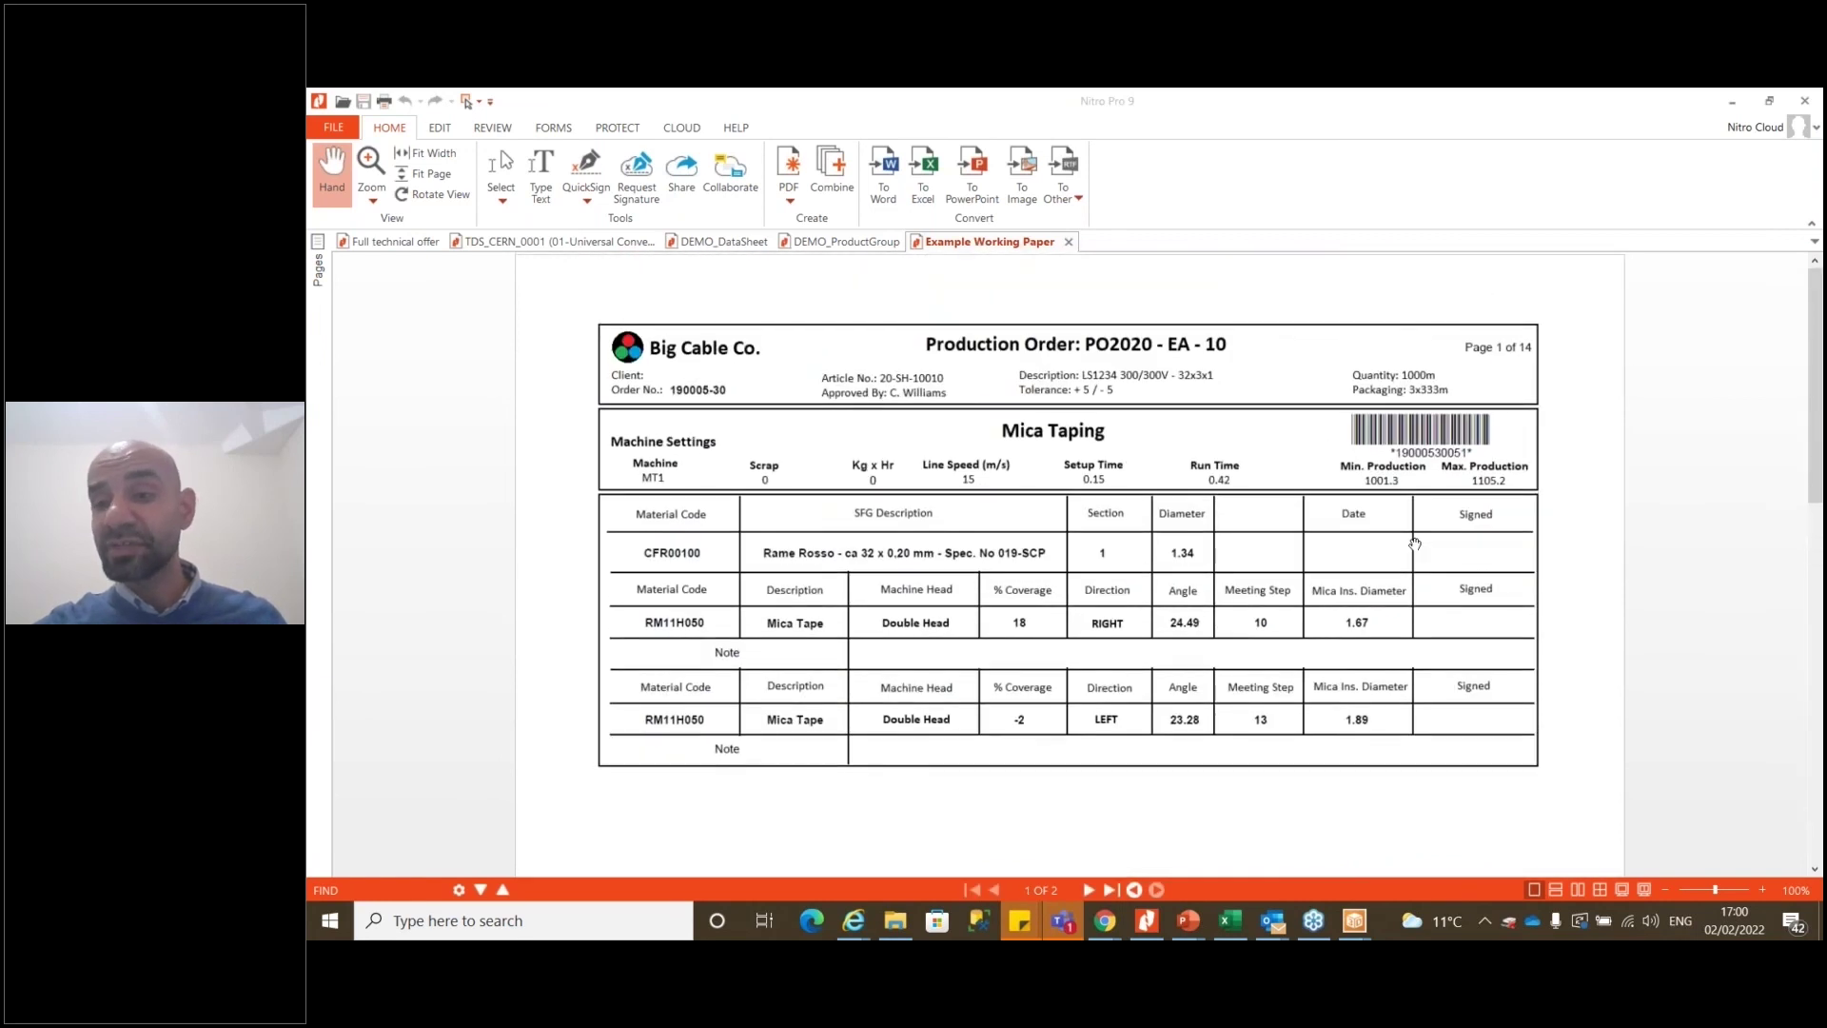
{"action": "scroll", "coordinate": [1140, 551], "scroll_direction": "down", "scroll_amount": 1}
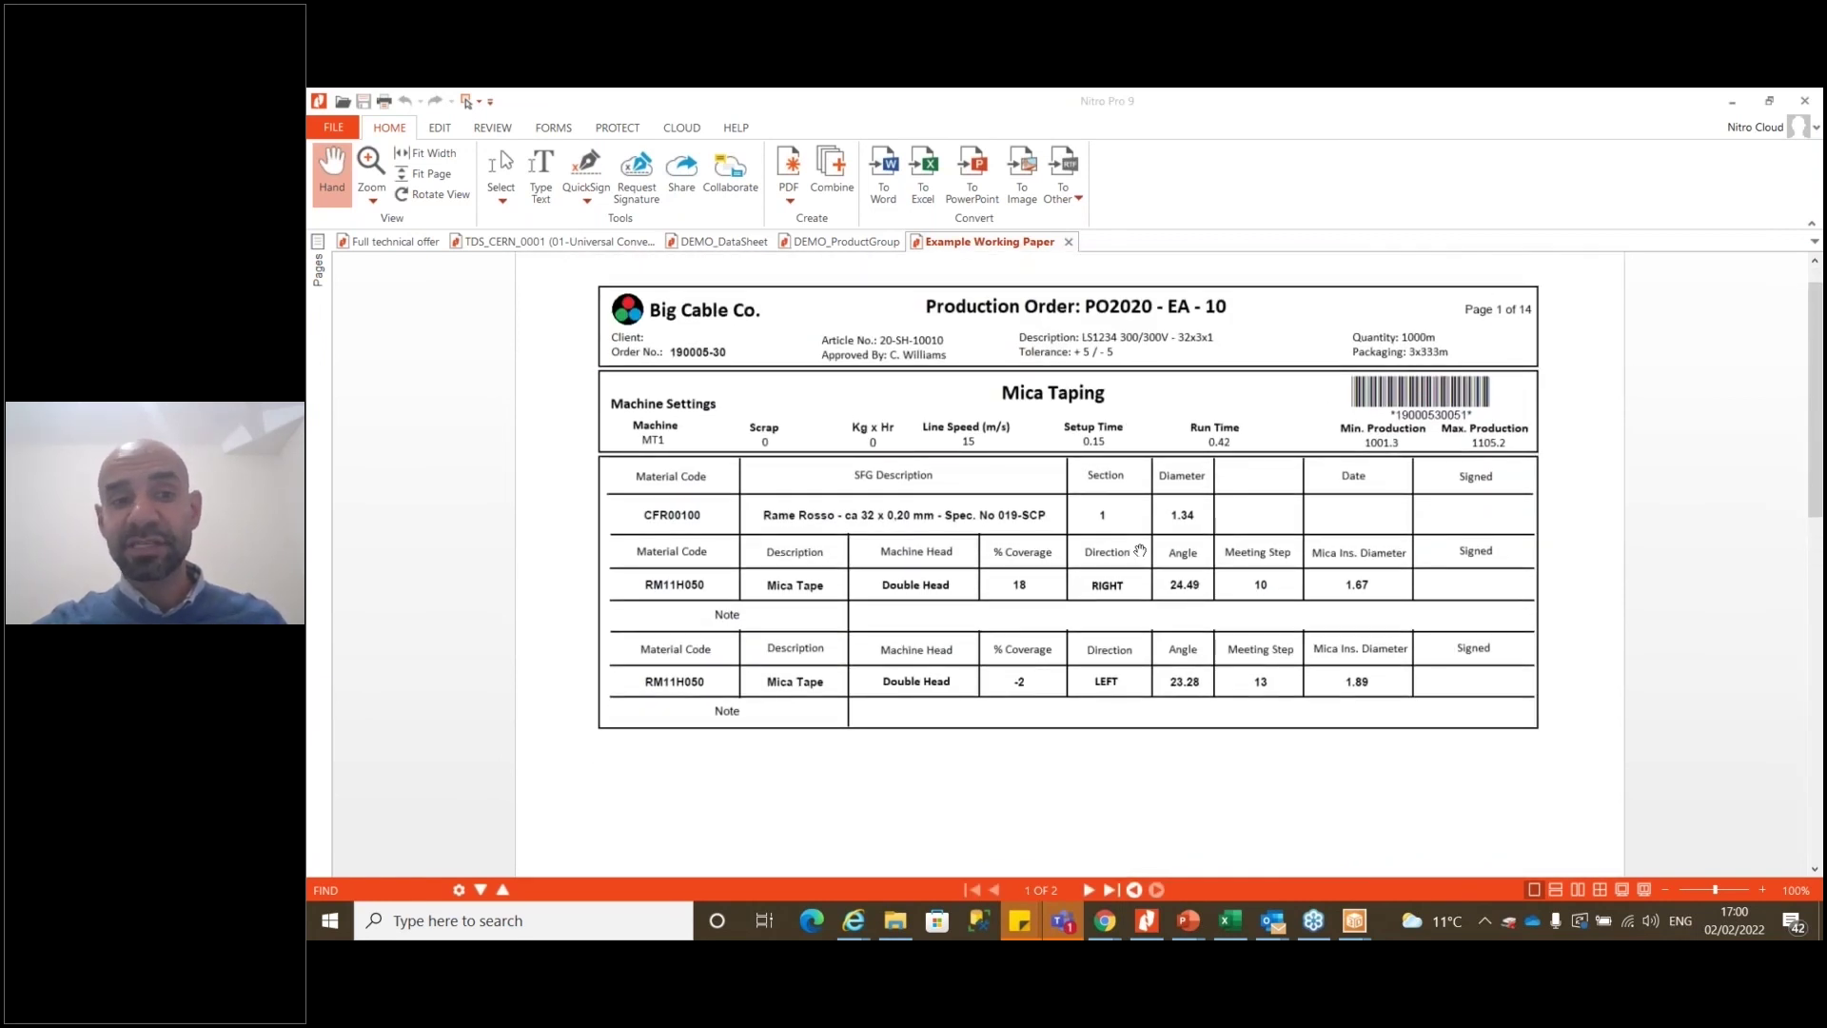
{"action": "scroll", "coordinate": [1140, 551], "scroll_direction": "down", "scroll_amount": 1}
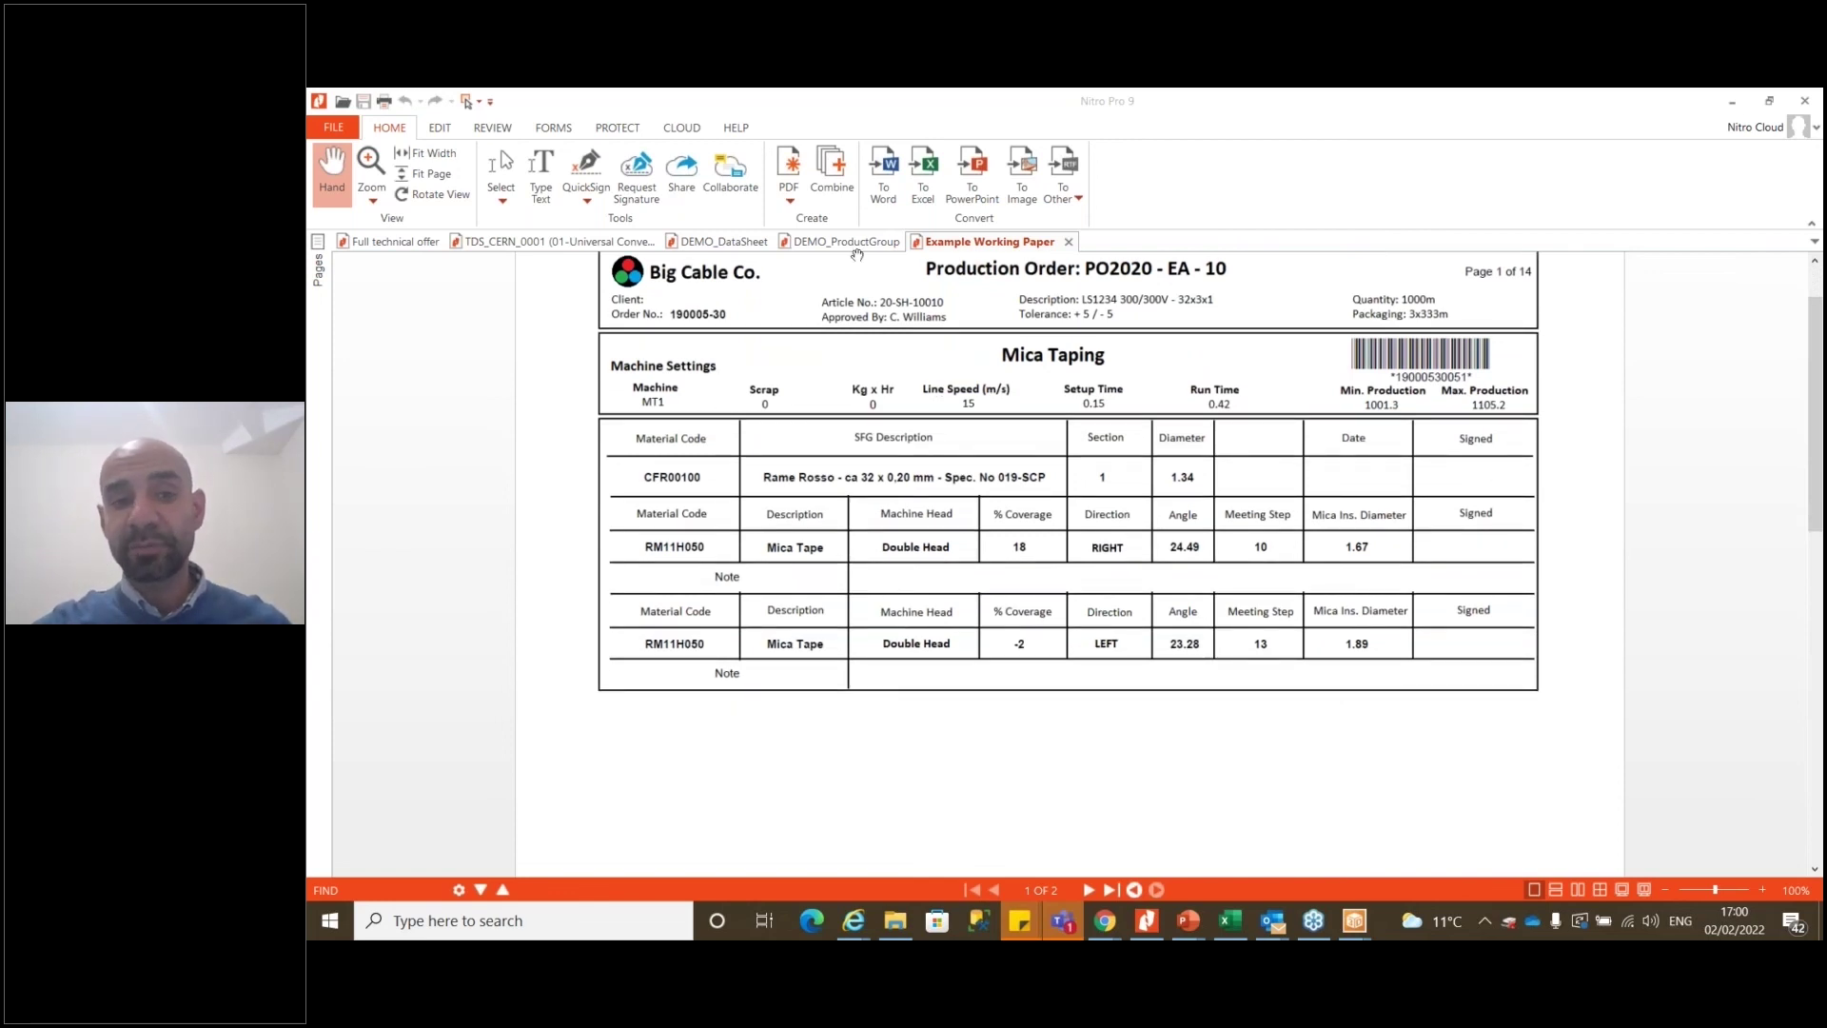
View the DEMO_ProductGroup document from the construction description through to the FTP120 technical data tables
{"action": "left_click", "coordinate": [827, 242]}
{"action": "scroll", "coordinate": [1173, 532], "scroll_direction": "up", "scroll_amount": 3}
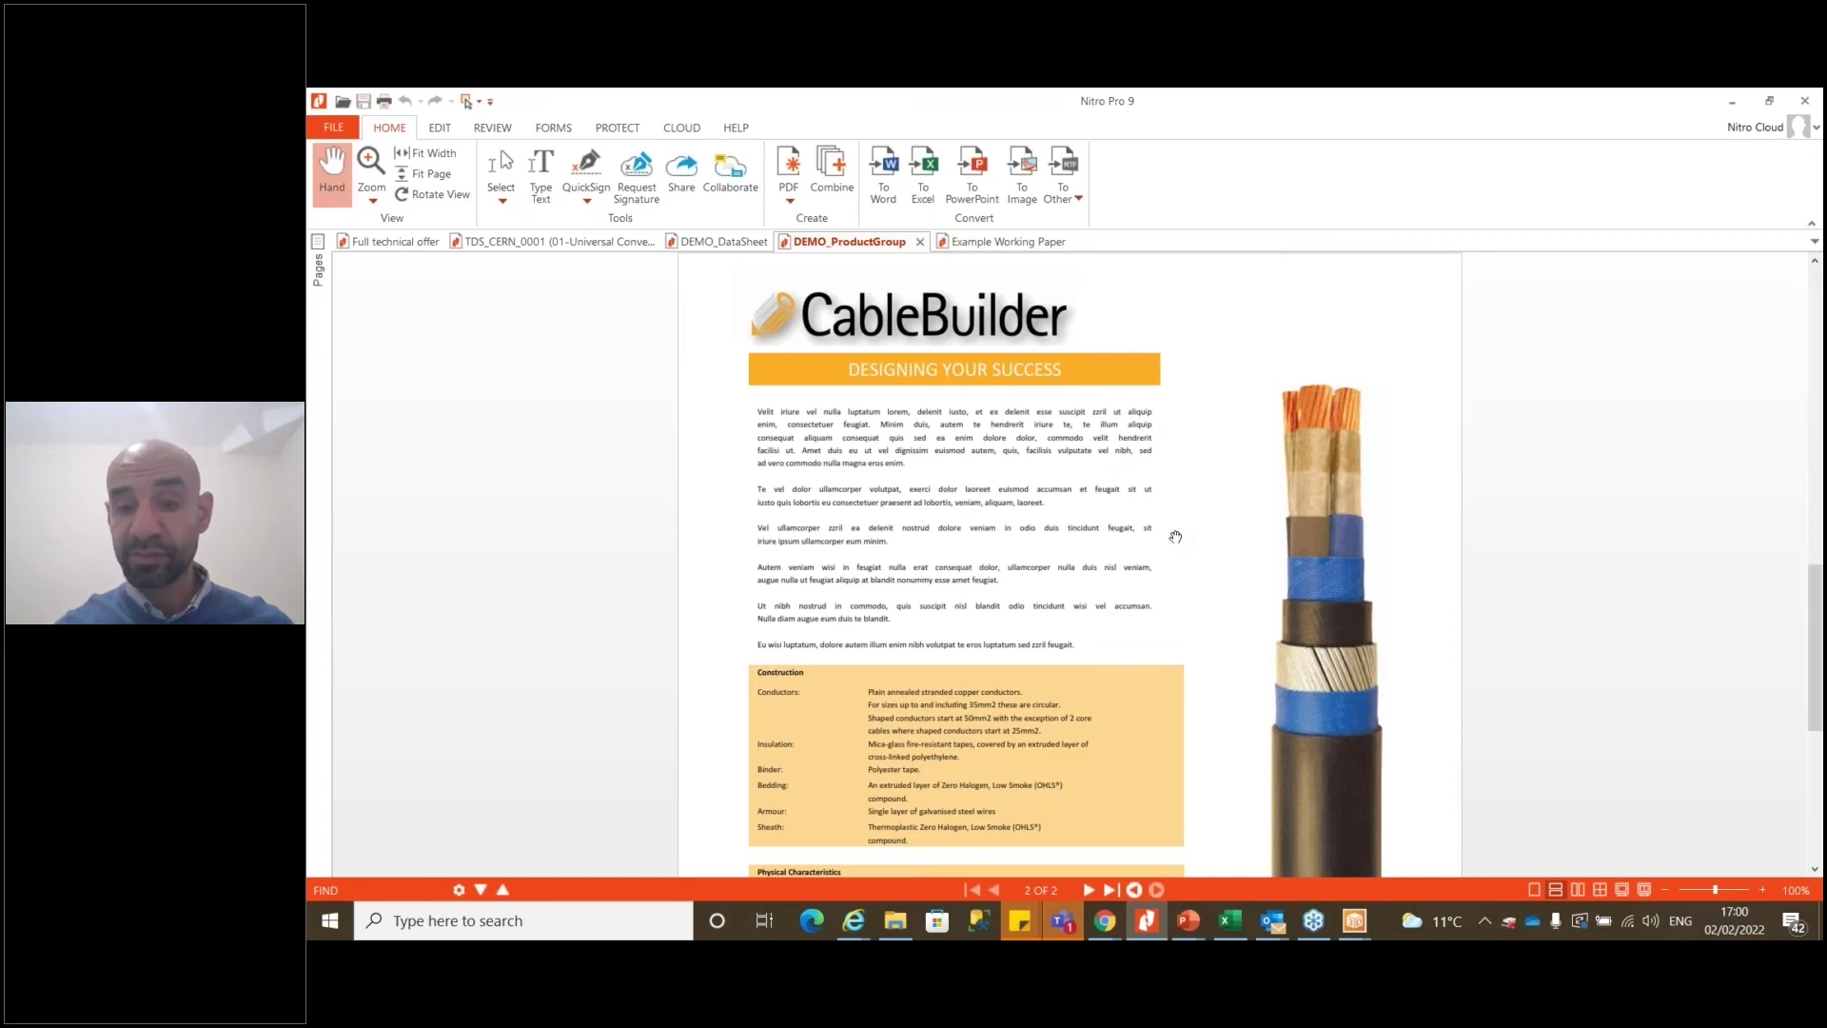
{"action": "scroll", "coordinate": [1175, 536], "scroll_direction": "down", "scroll_amount": 10}
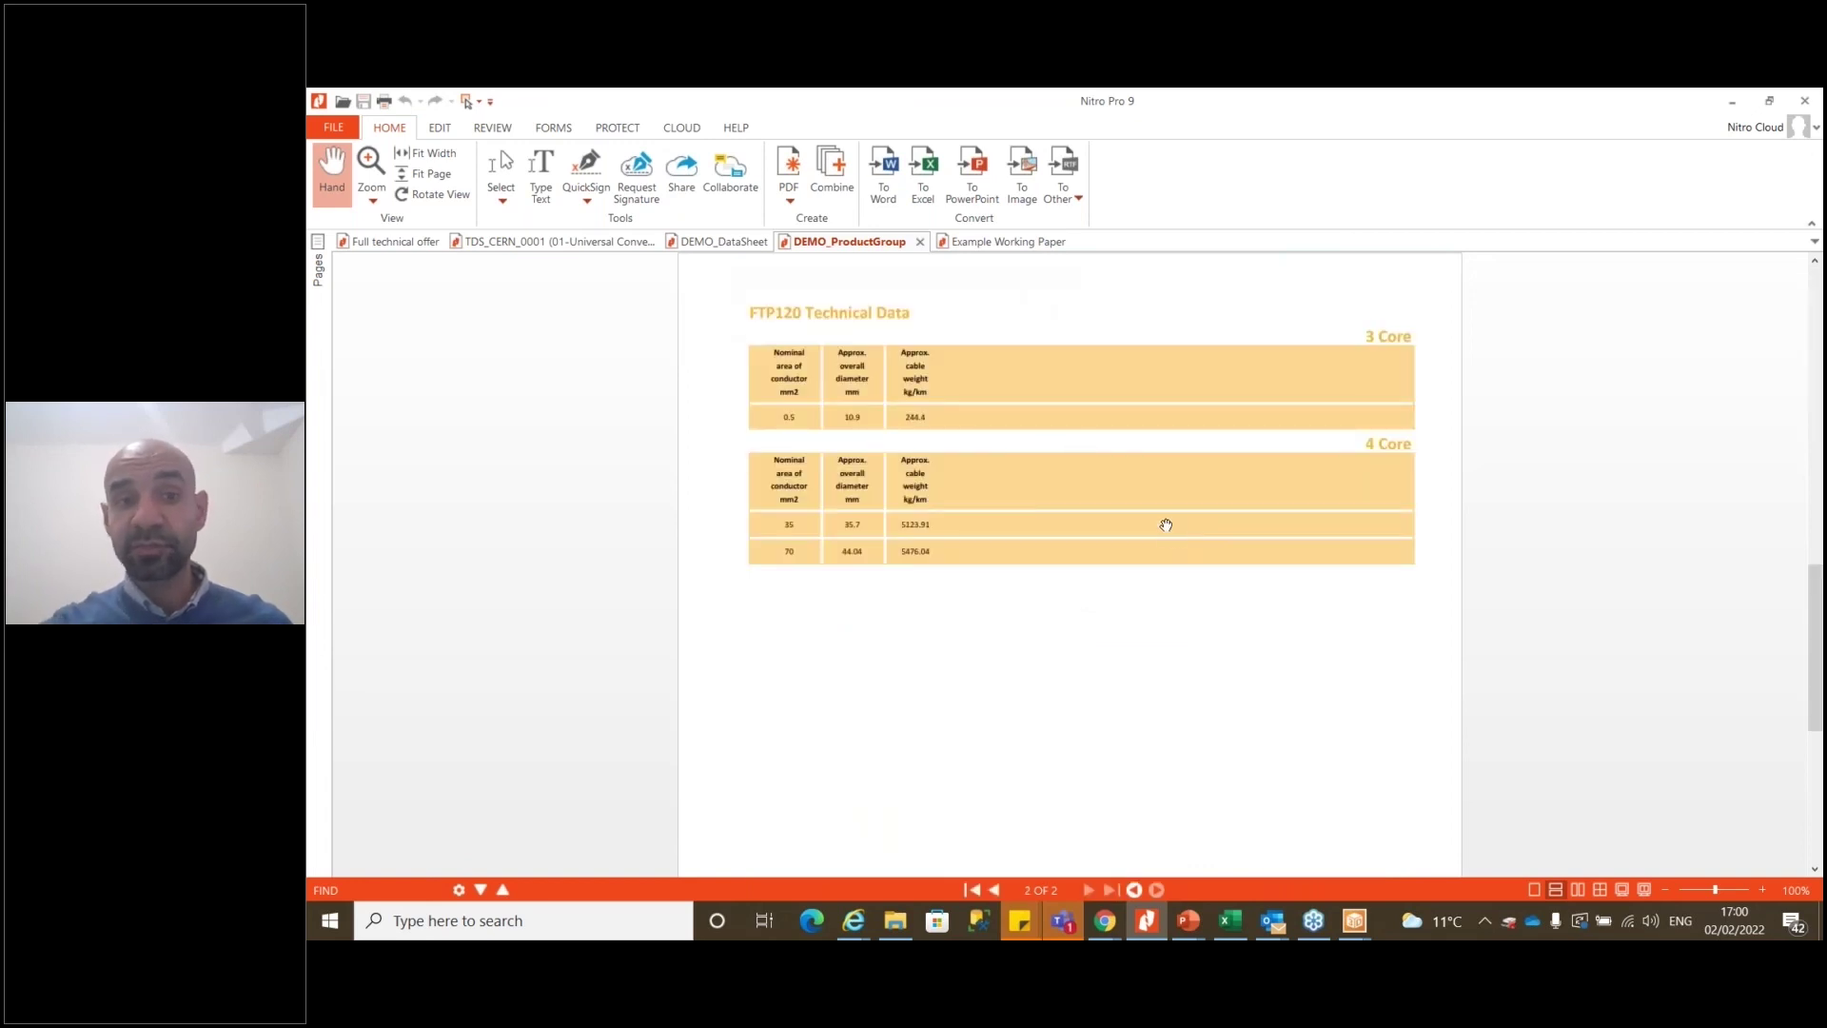
View the flat cable drawing in DEMO_DataSheet and the universal conventional cable drawings in the TDS_CERN_0001 data sheet
{"action": "left_click", "coordinate": [707, 250]}
{"action": "scroll", "coordinate": [1146, 497], "scroll_direction": "up", "scroll_amount": 3}
{"action": "scroll", "coordinate": [1222, 565], "scroll_direction": "up", "scroll_amount": 8}
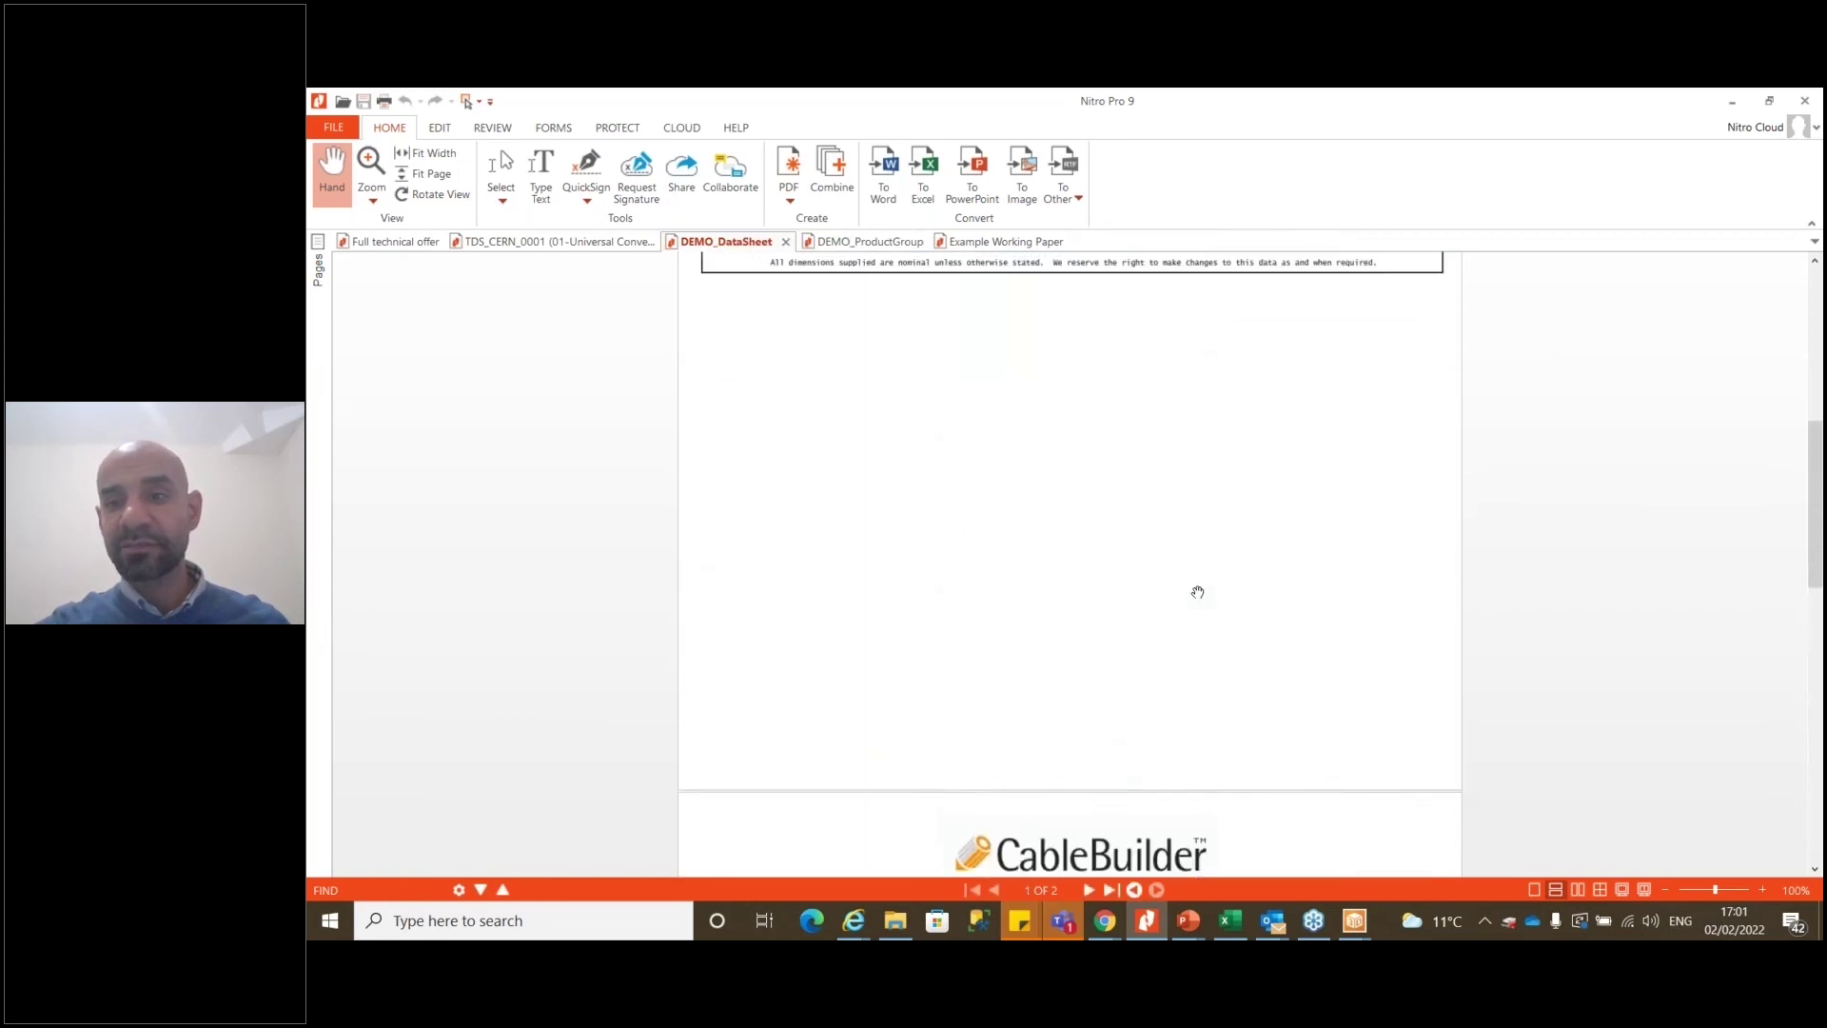
{"action": "scroll", "coordinate": [1197, 592], "scroll_direction": "up", "scroll_amount": 2}
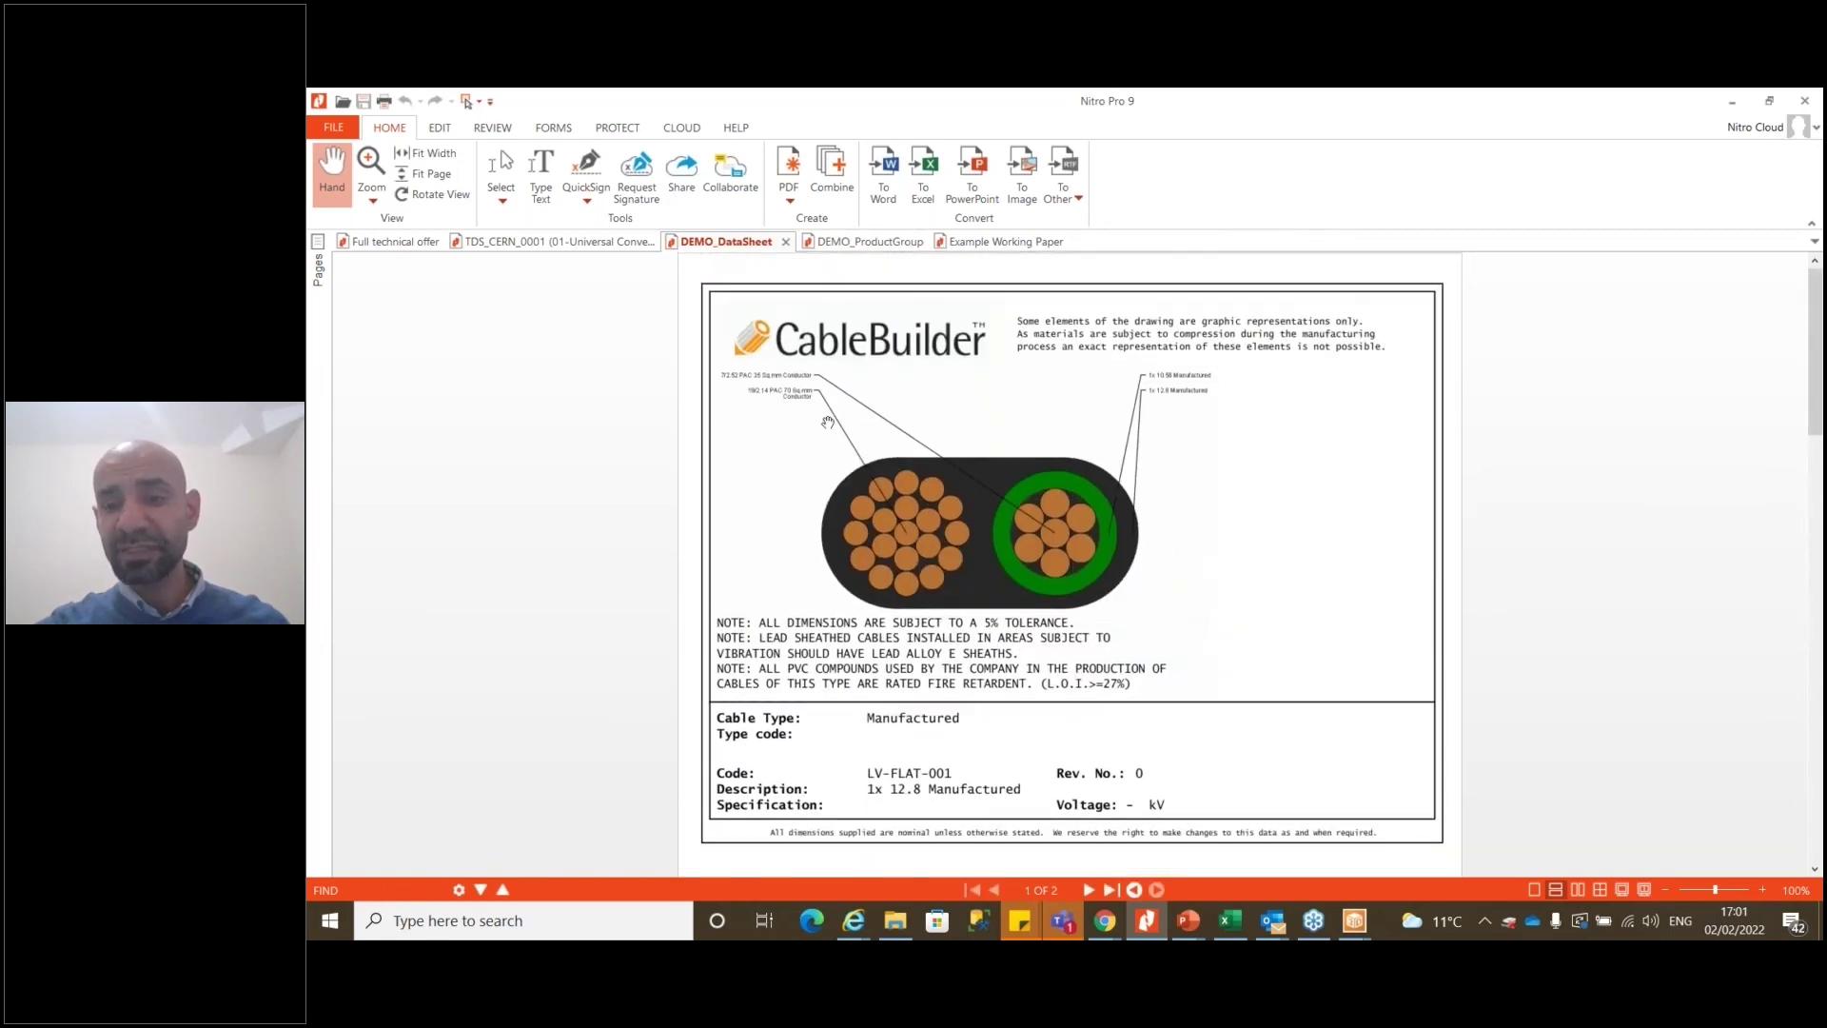
{"action": "left_click", "coordinate": [598, 248]}
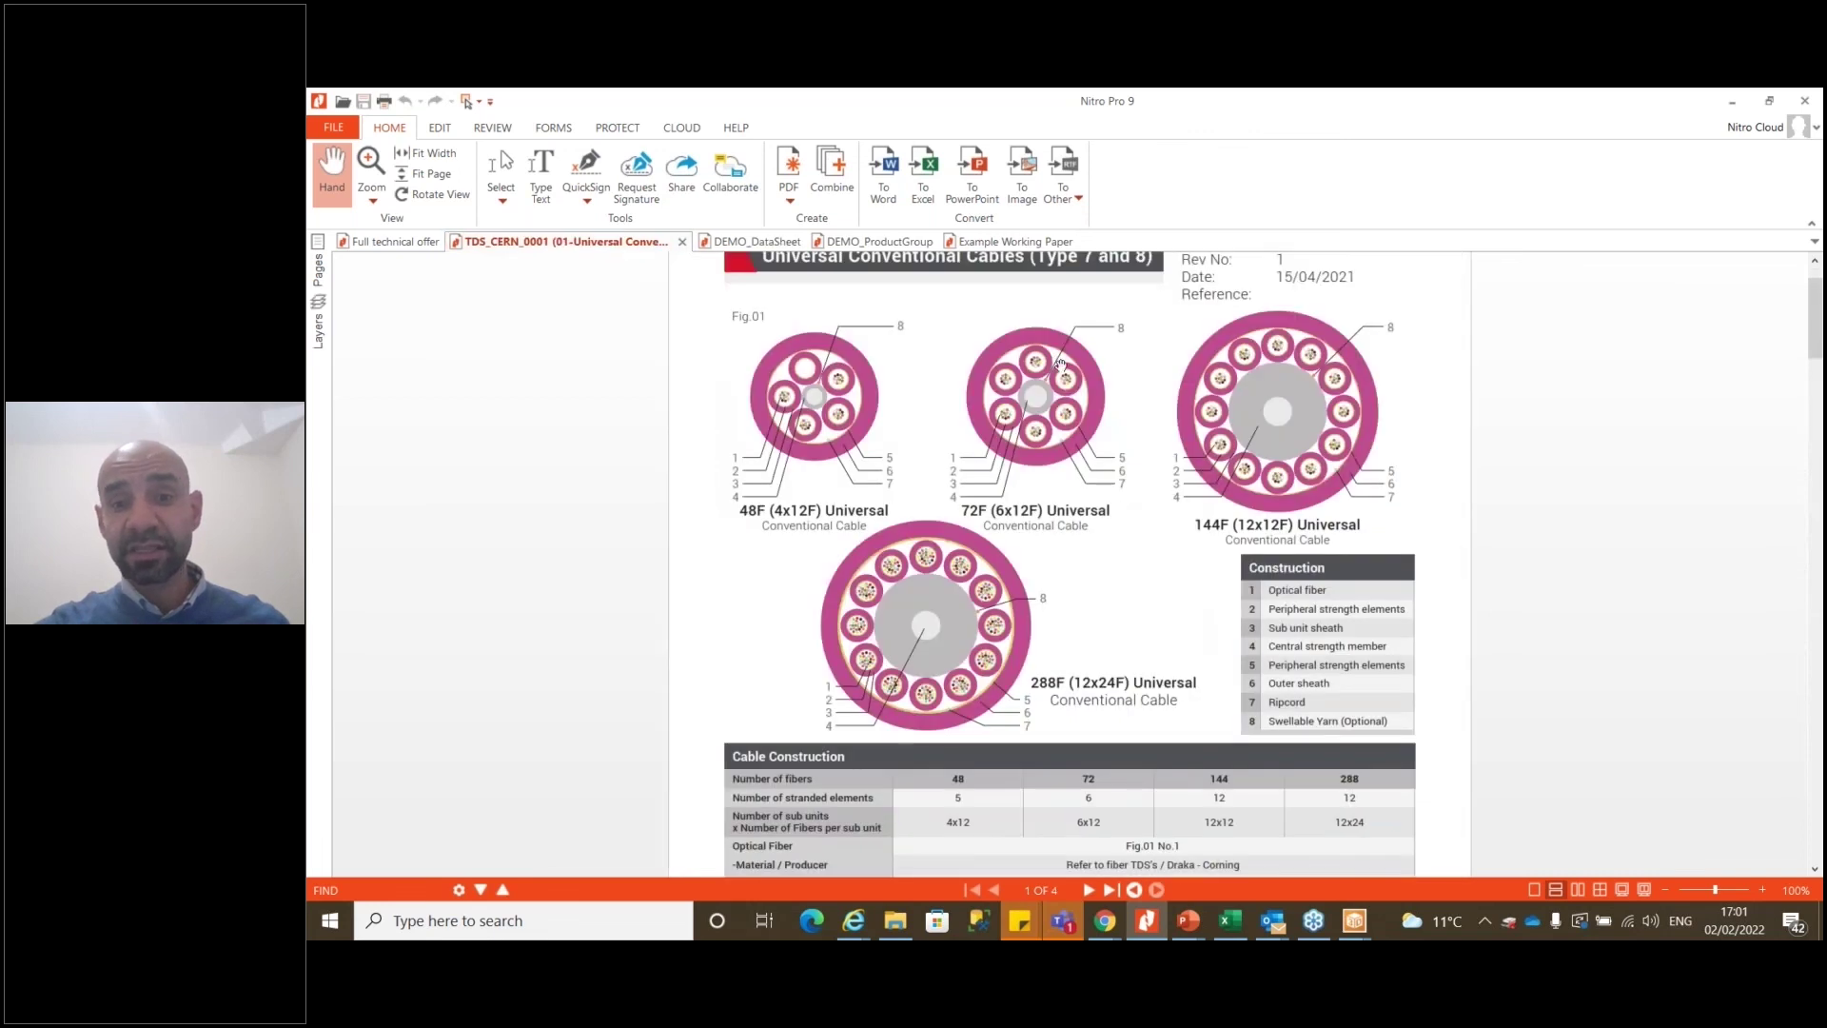
{"action": "scroll", "coordinate": [423, 302], "scroll_direction": "up", "scroll_amount": 2}
Examine the Full technical offer document, from its cover page to the cable descriptions and electrical and mechanical characteristics
{"action": "left_click", "coordinate": [400, 242]}
{"action": "scroll", "coordinate": [1293, 491], "scroll_direction": "up", "scroll_amount": 10, "text": "ctrl"}
{"action": "scroll", "coordinate": [1294, 491], "scroll_direction": "down", "scroll_amount": 10, "text": "ctrl"}
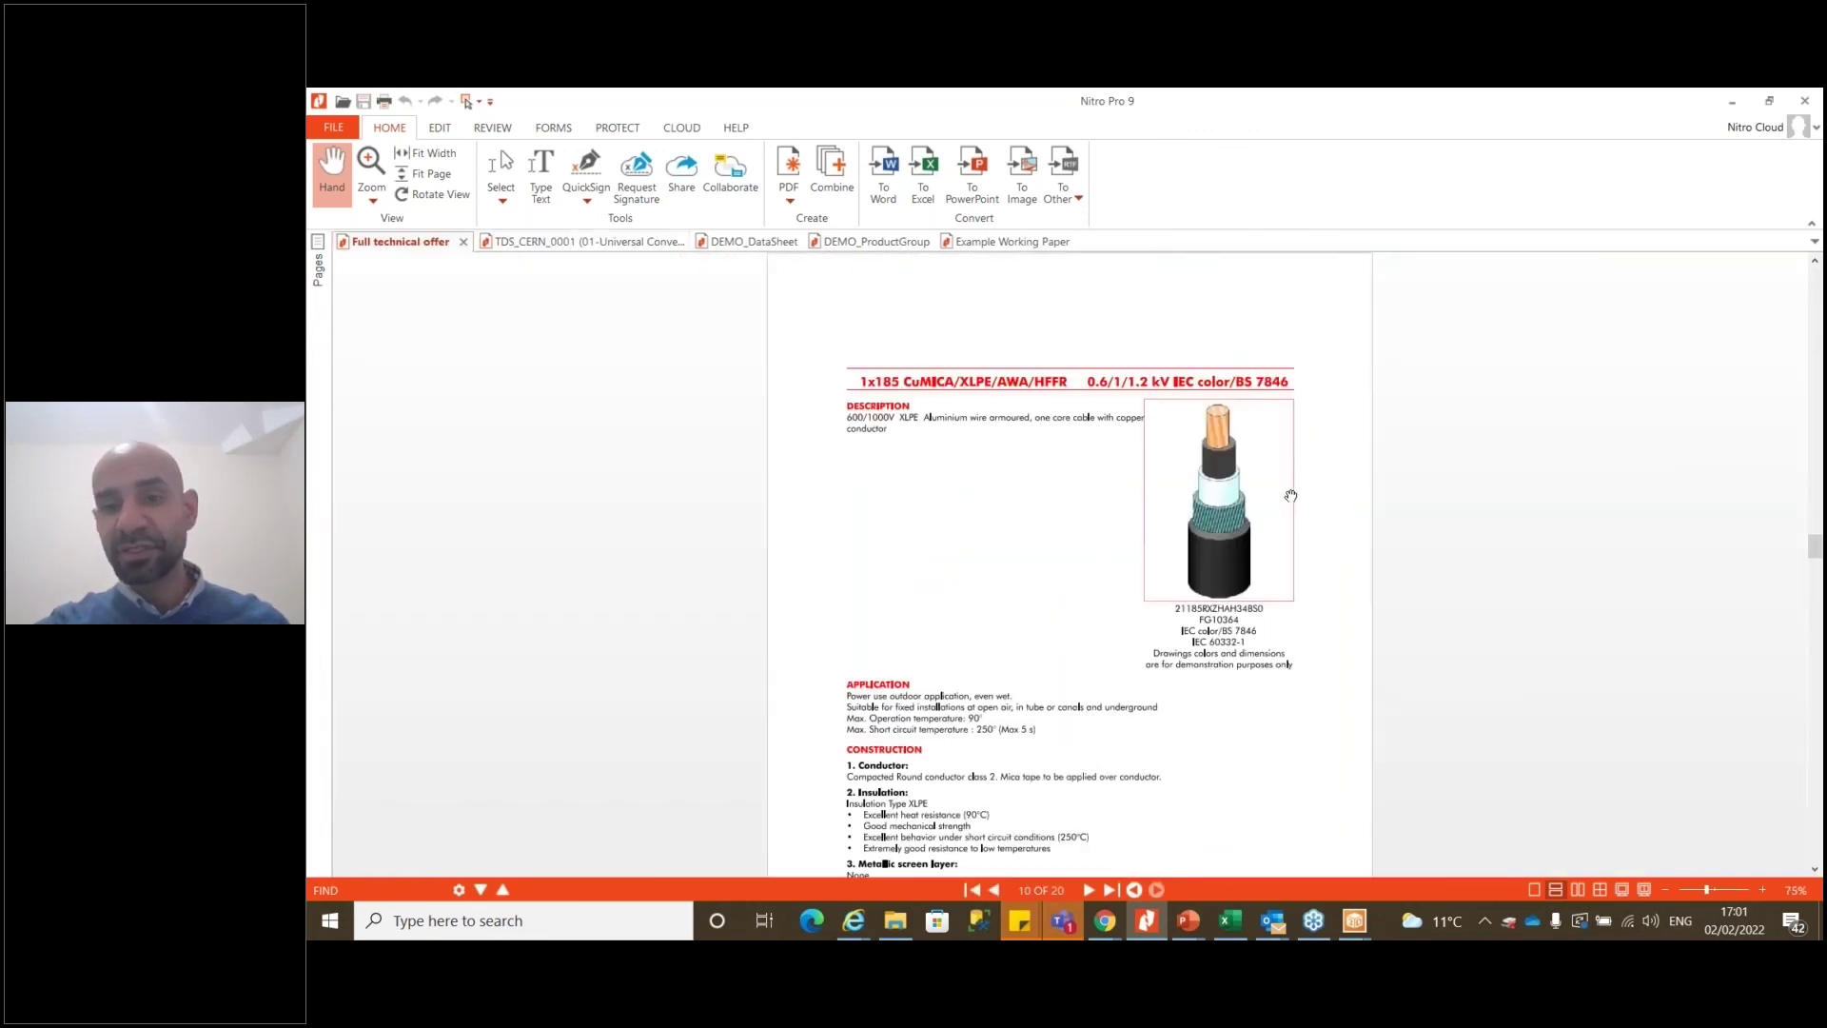
{"action": "scroll", "coordinate": [1289, 496], "scroll_direction": "up", "scroll_amount": 20}
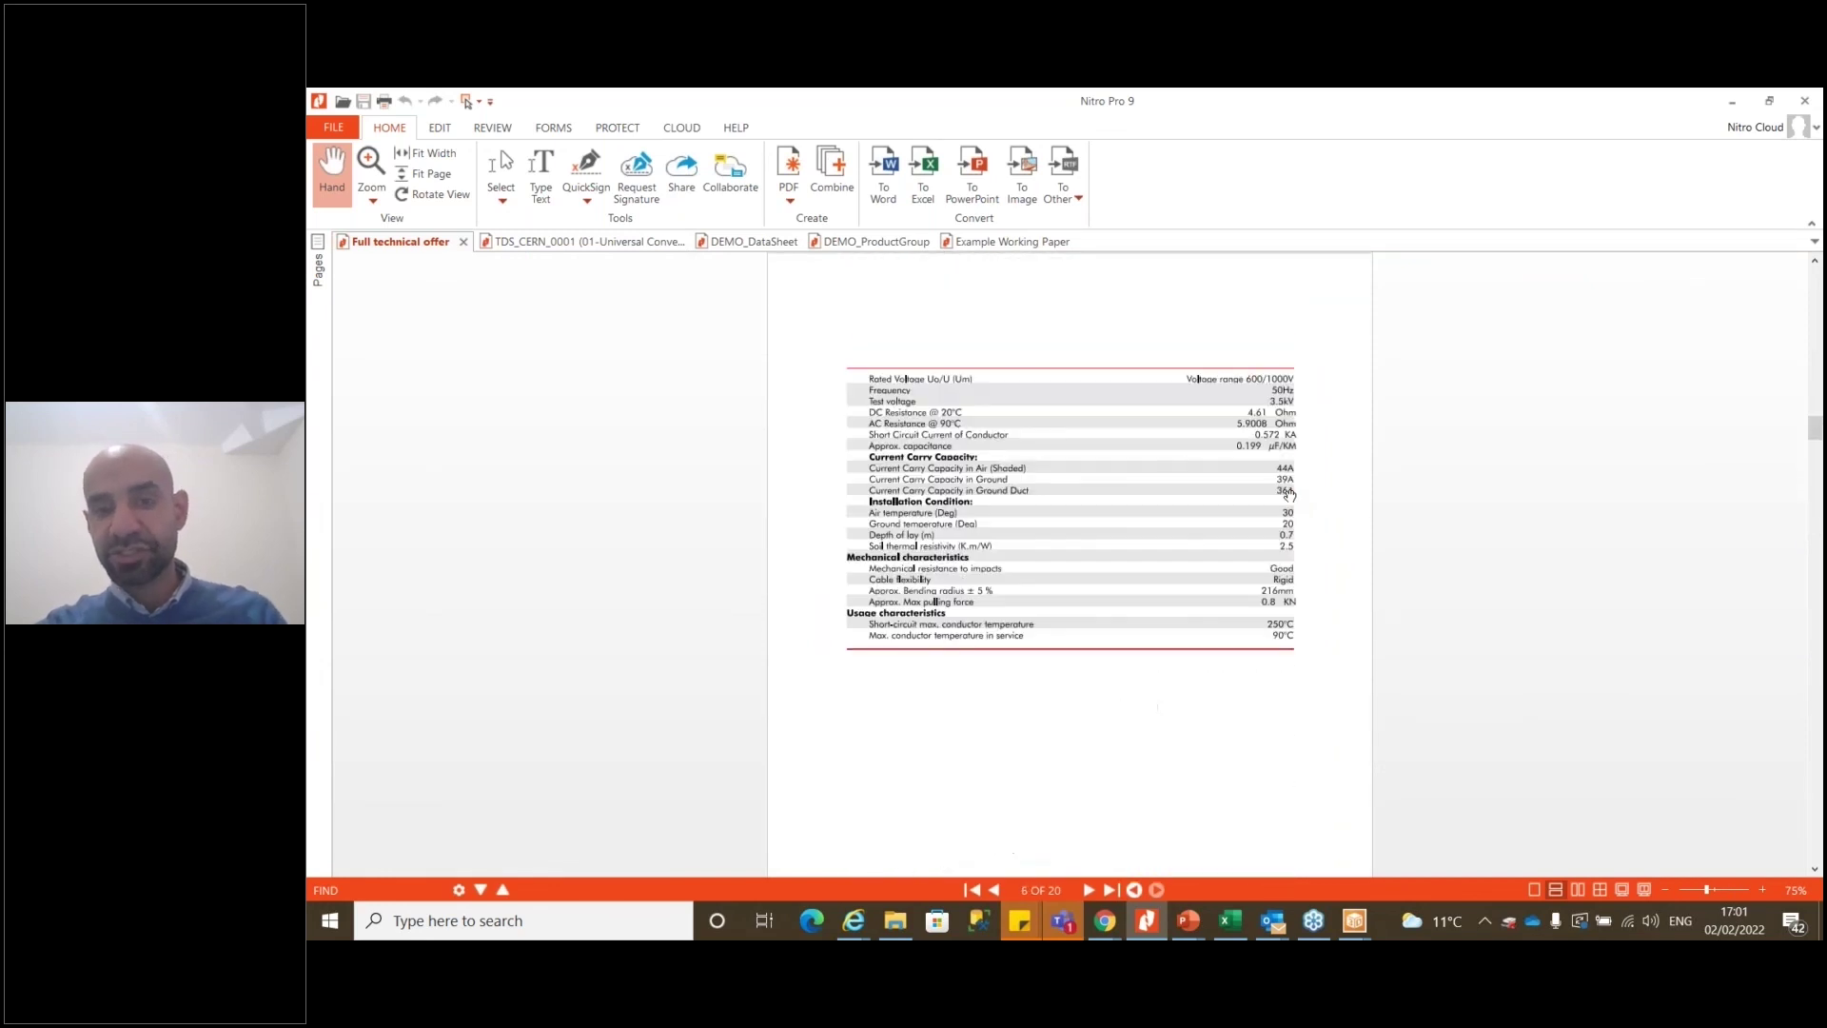
{"action": "scroll", "coordinate": [1289, 495], "scroll_direction": "up", "scroll_amount": 15}
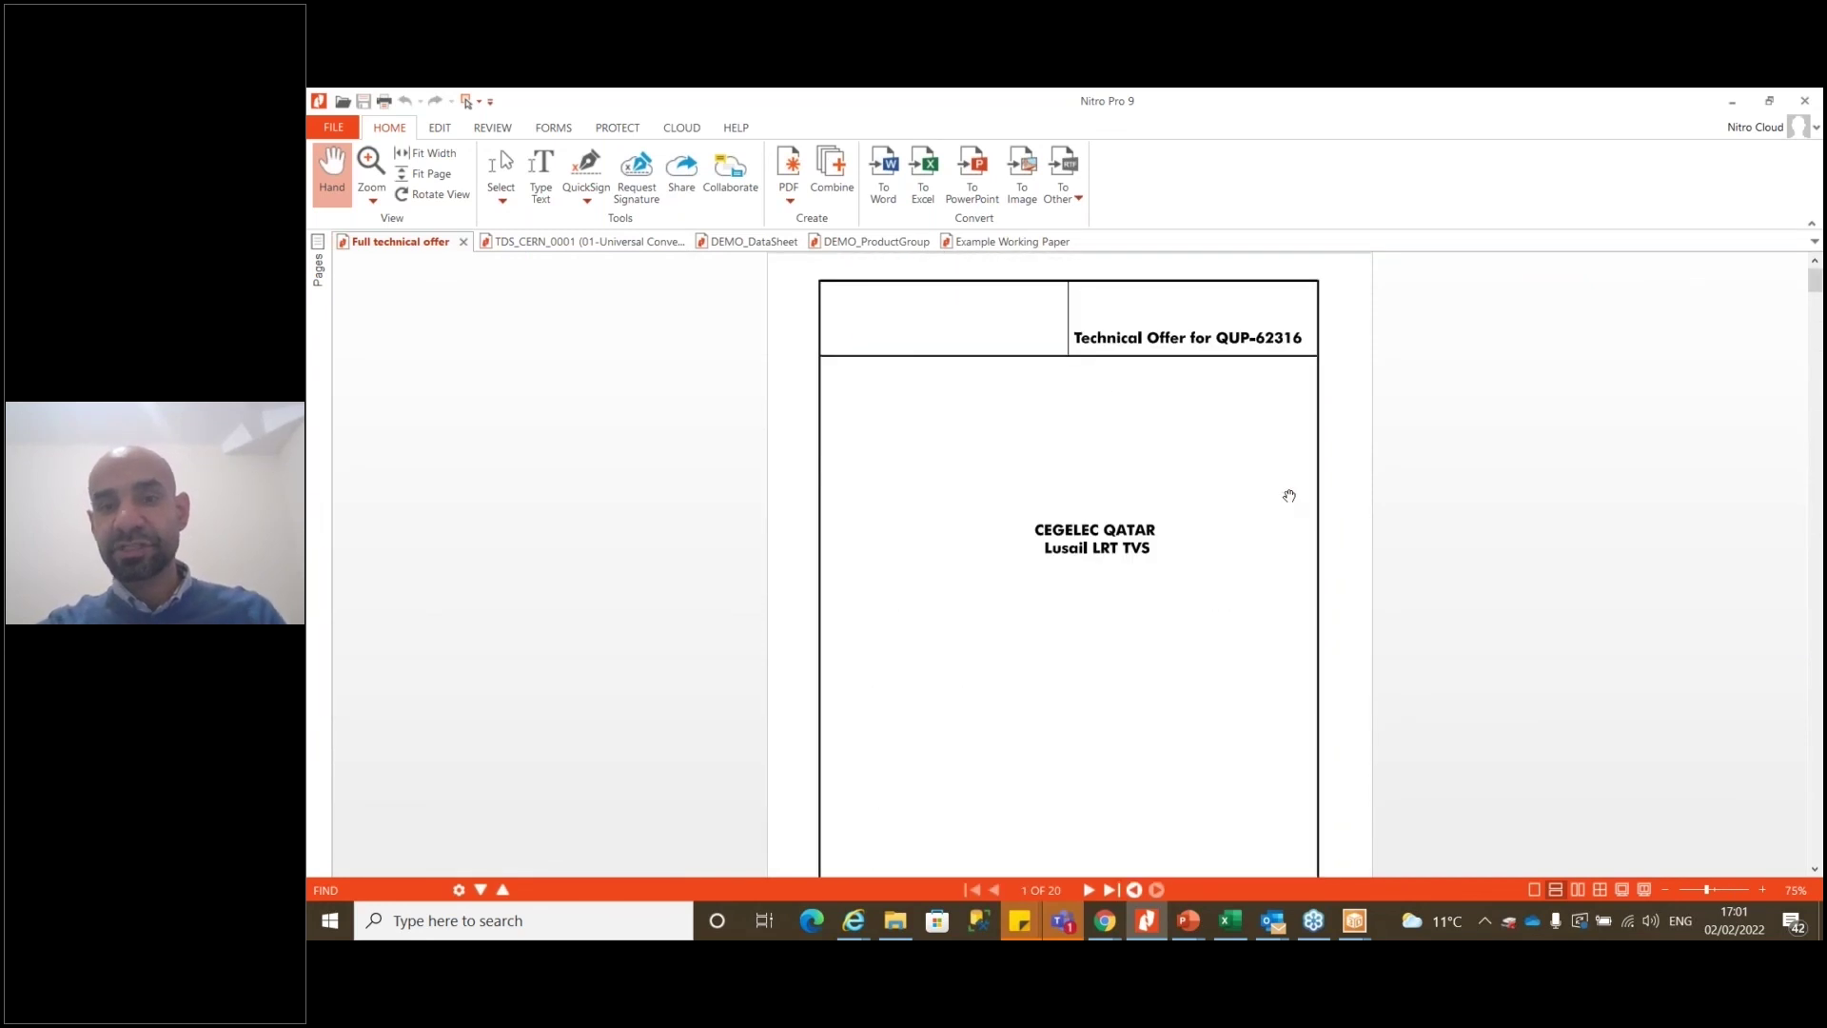
{"action": "scroll", "coordinate": [1289, 496], "scroll_direction": "down", "scroll_amount": 3}
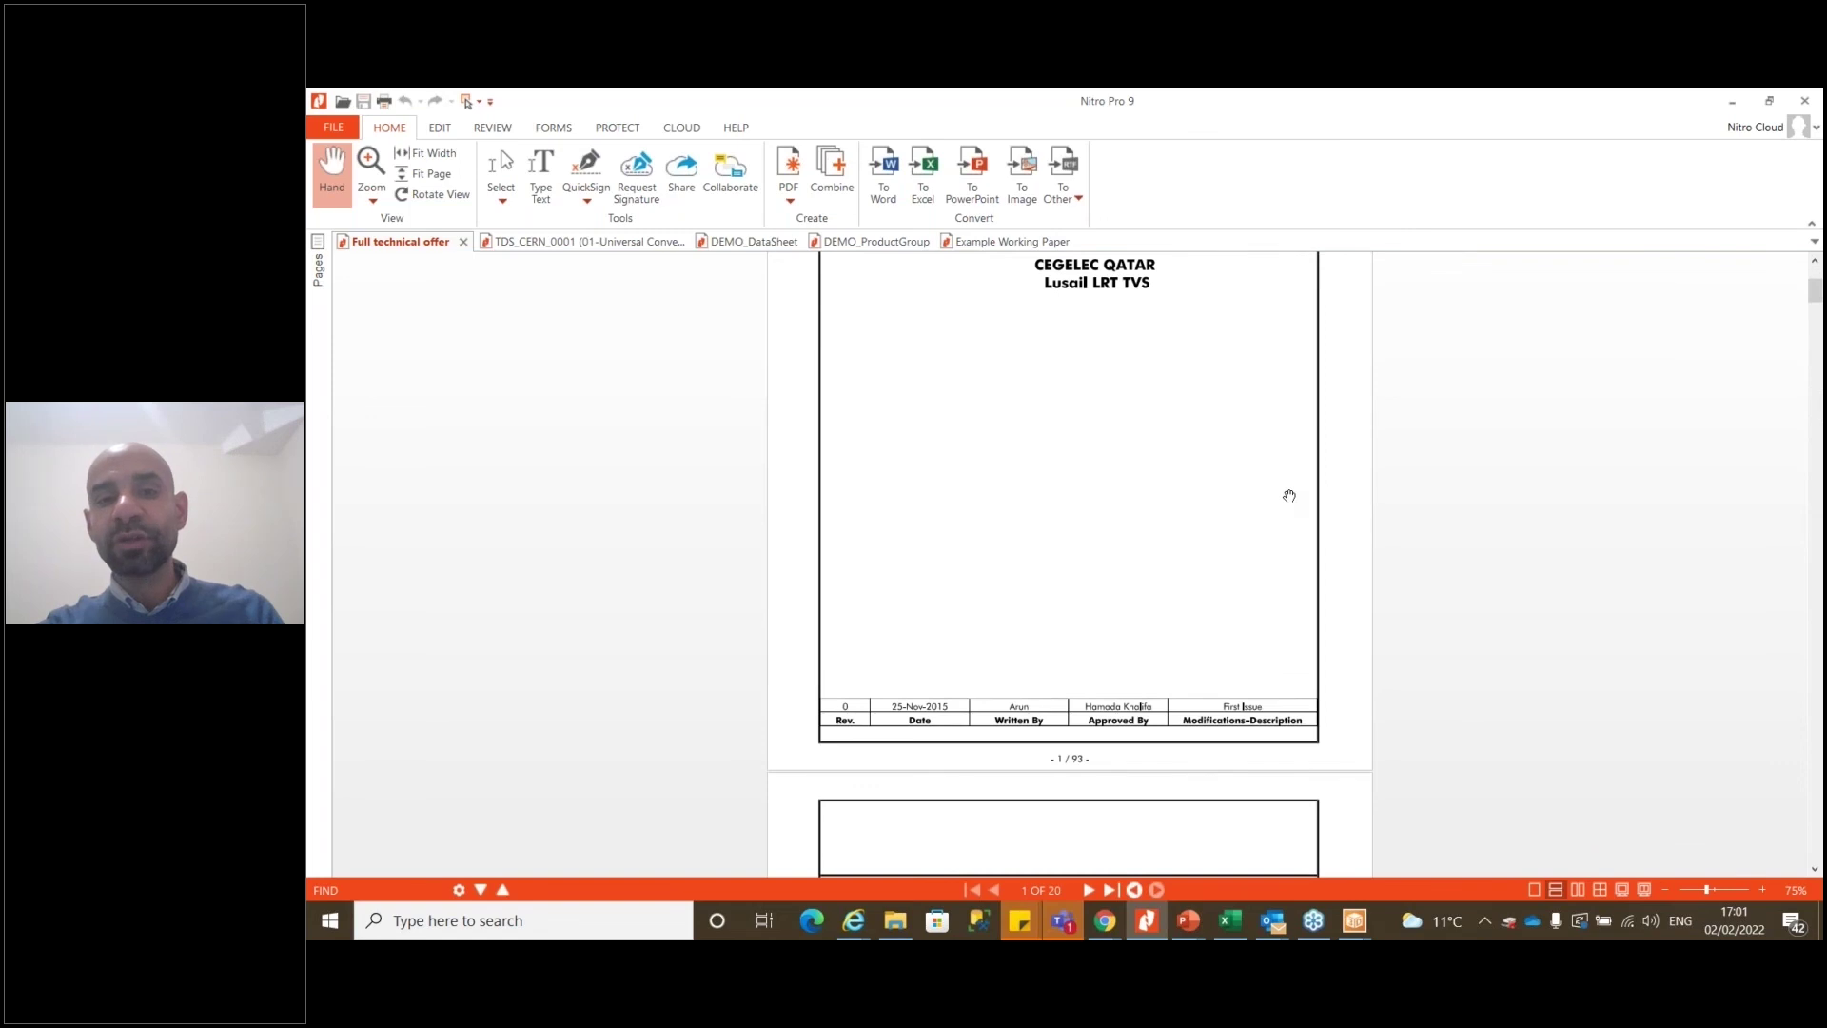
{"action": "scroll", "coordinate": [1290, 496], "scroll_direction": "up", "scroll_amount": 3}
{"action": "scroll", "coordinate": [1289, 496], "scroll_direction": "down", "scroll_amount": 8}
{"action": "scroll", "coordinate": [1284, 639], "scroll_direction": "down", "scroll_amount": 3}
{"action": "scroll", "coordinate": [1286, 697], "scroll_direction": "down", "scroll_amount": 15}
{"action": "scroll", "coordinate": [1286, 698], "scroll_direction": "down", "scroll_amount": 15}
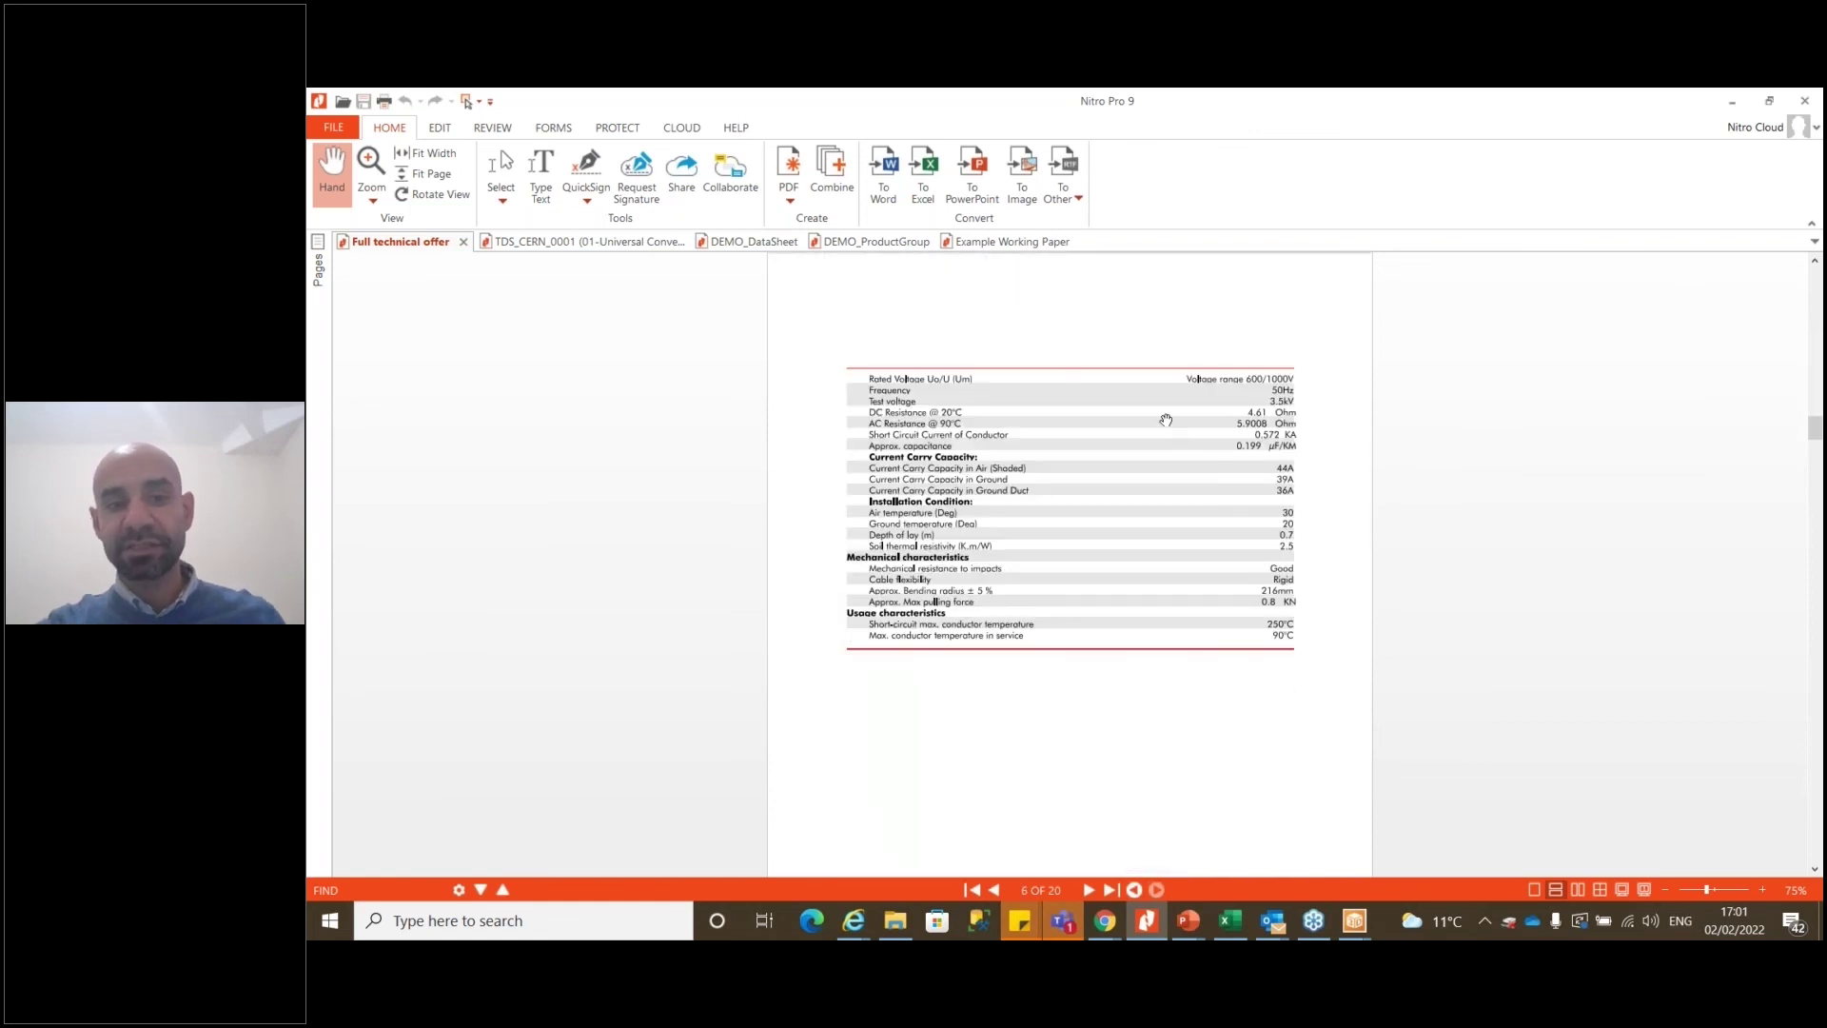